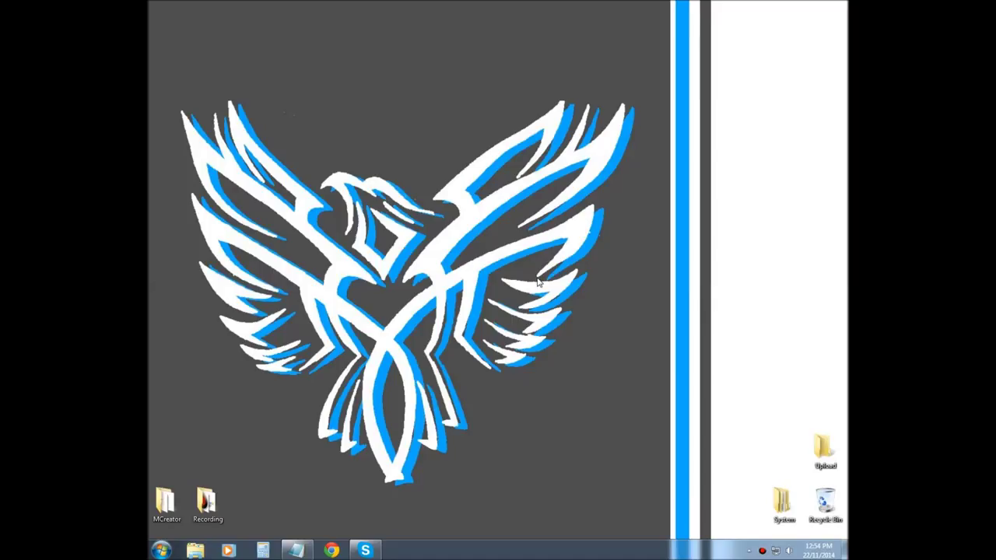
# Review the Techne source folder and destination paths in the Seting Up Techne With MCreator.txt notes
pyautogui.click(295, 550)
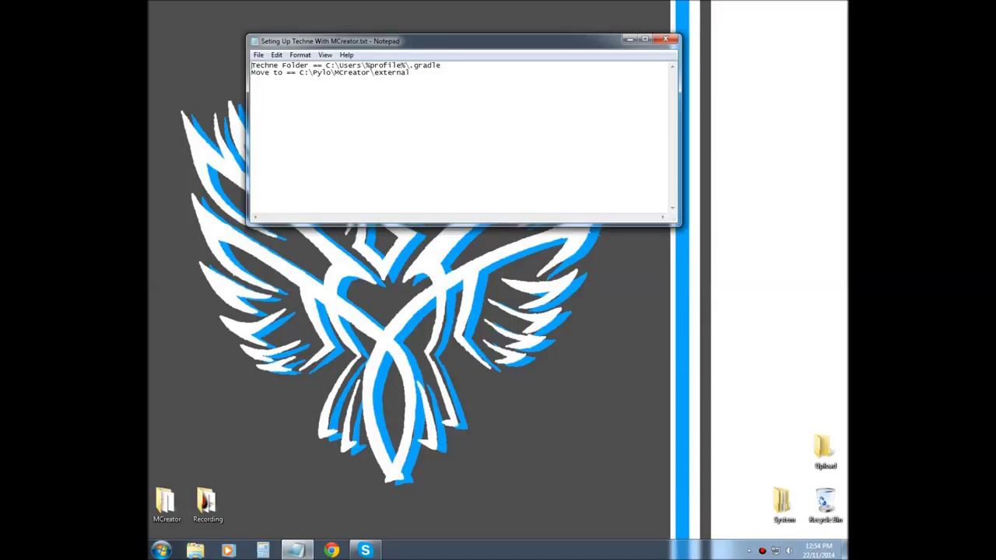
pyautogui.hotkey('ctrl', 'a')
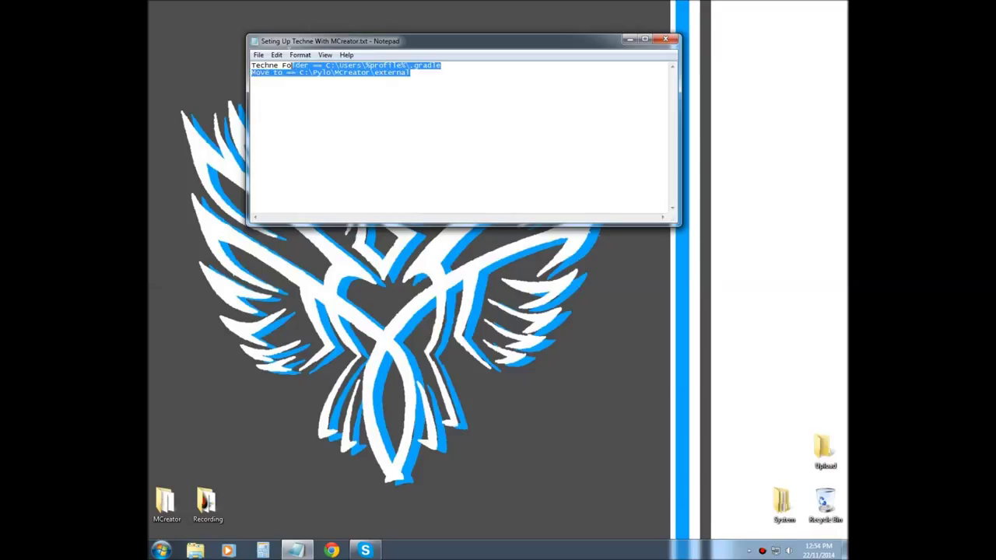
pyautogui.click(410, 73)
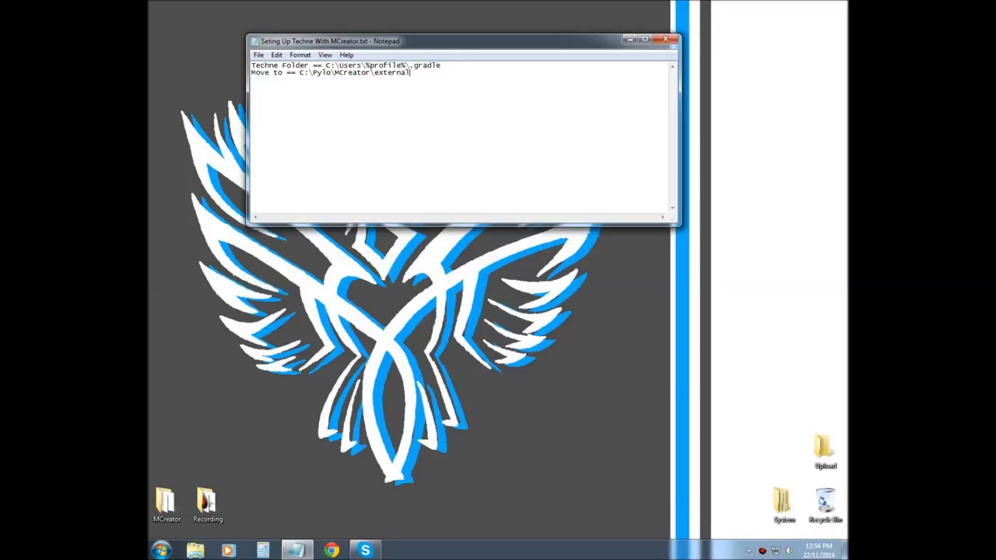
pyautogui.moveTo(440, 66); pyautogui.dragTo(413, 66)
pyautogui.click(408, 72)
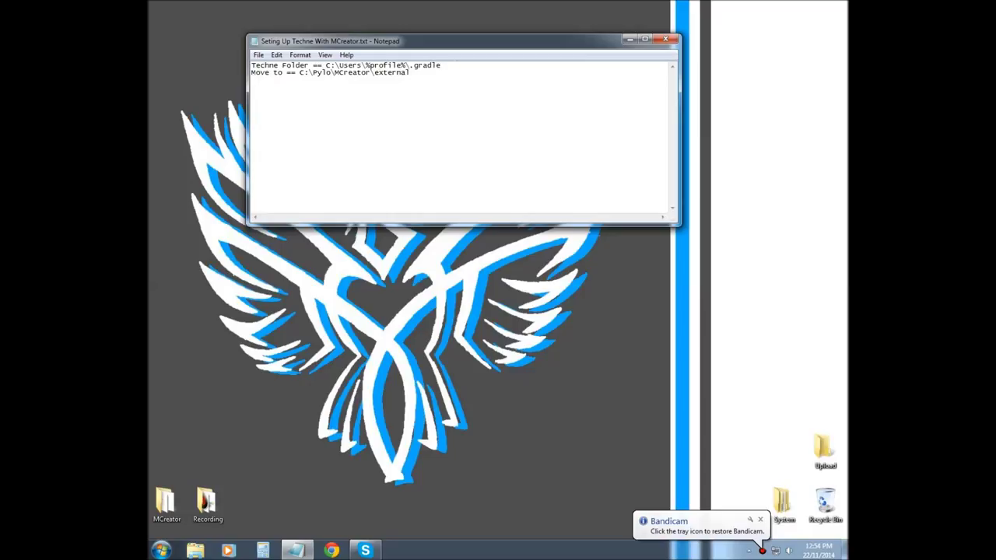
pyautogui.click(760, 519)
pyautogui.moveTo(441, 66); pyautogui.dragTo(387, 65)
pyautogui.click(332, 72)
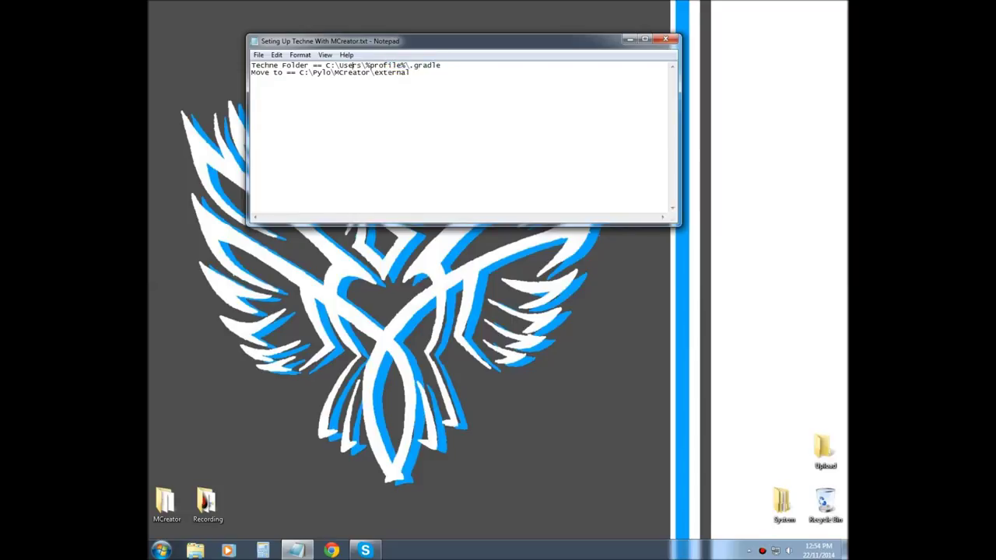
pyautogui.moveTo(365, 65); pyautogui.dragTo(406, 66)
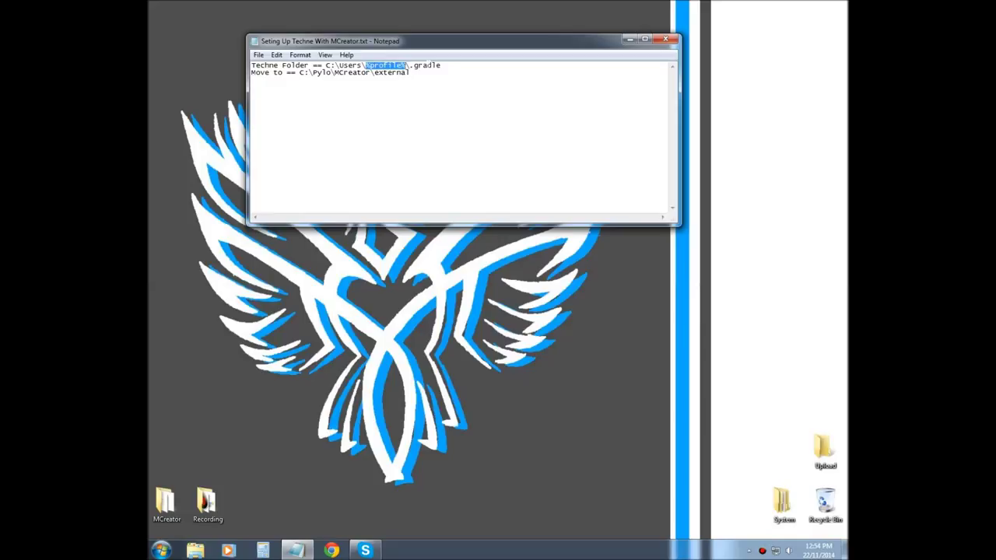
pyautogui.click(409, 66)
pyautogui.moveTo(415, 66); pyautogui.dragTo(432, 66)
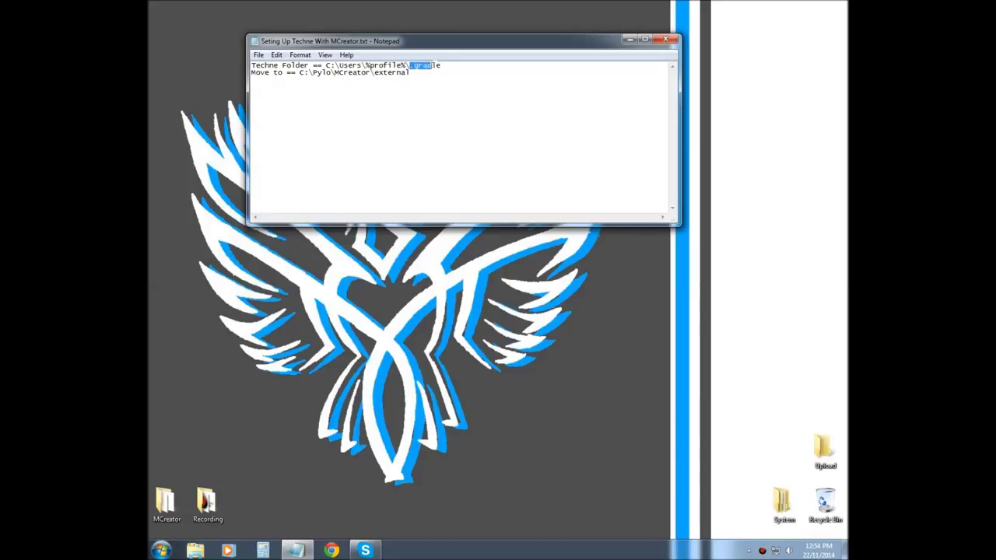
pyautogui.click(410, 66)
pyautogui.moveTo(413, 66); pyautogui.dragTo(440, 66)
pyautogui.click(440, 66)
pyautogui.moveTo(440, 67); pyautogui.dragTo(322, 67)
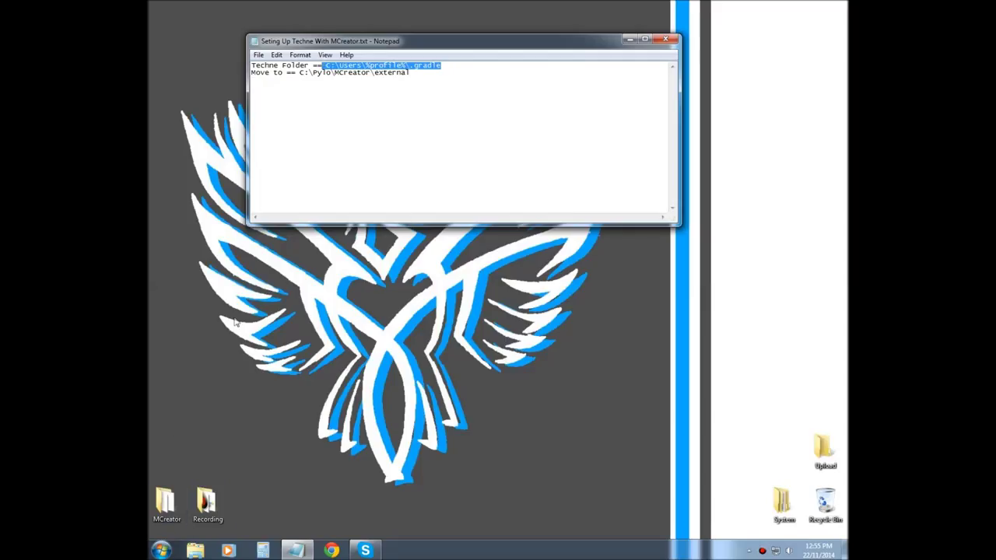
# Browse to the personal profile folder inside C:\Users
pyautogui.click(161, 550)
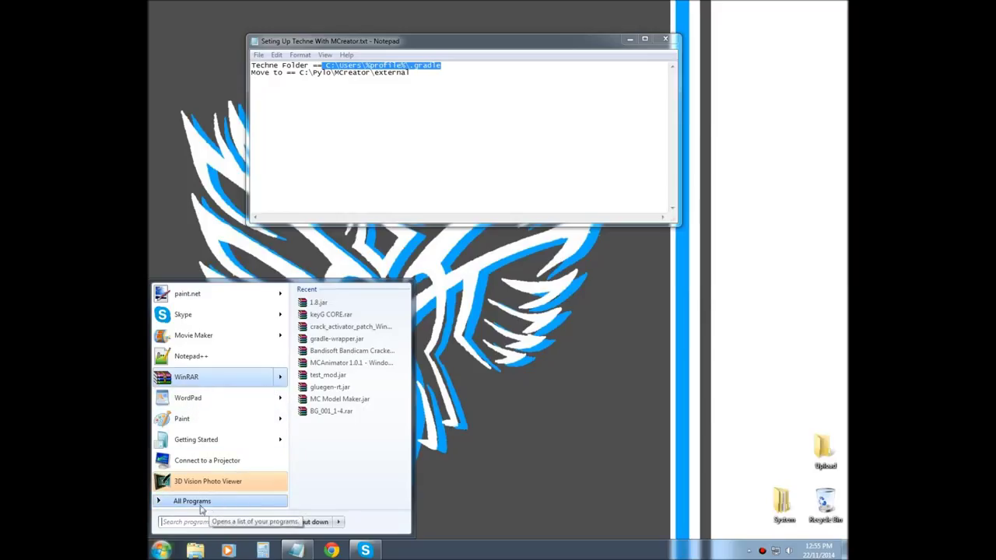
pyautogui.click(542, 442)
pyautogui.click(167, 549)
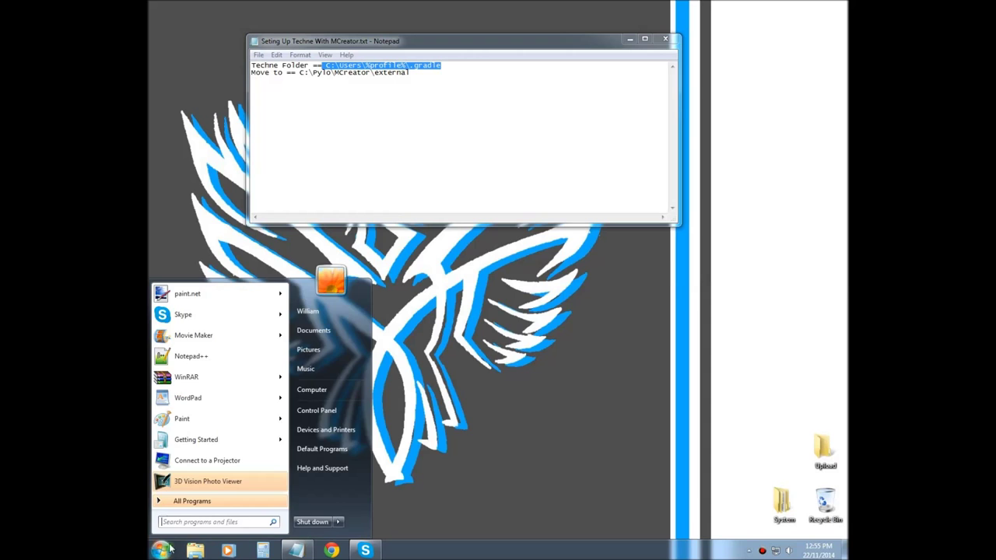
pyautogui.click(312, 390)
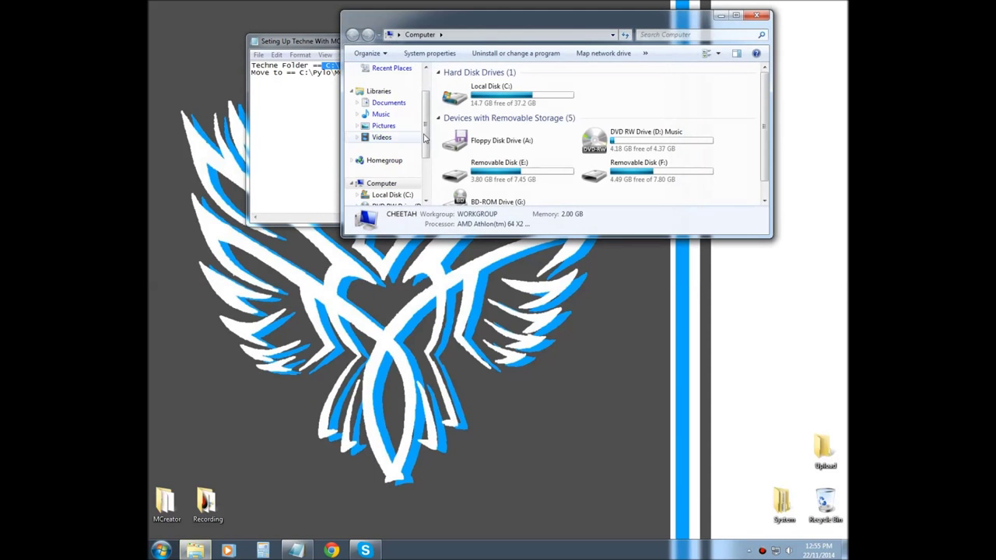
pyautogui.doubleClick(488, 90)
pyautogui.doubleClick(467, 142)
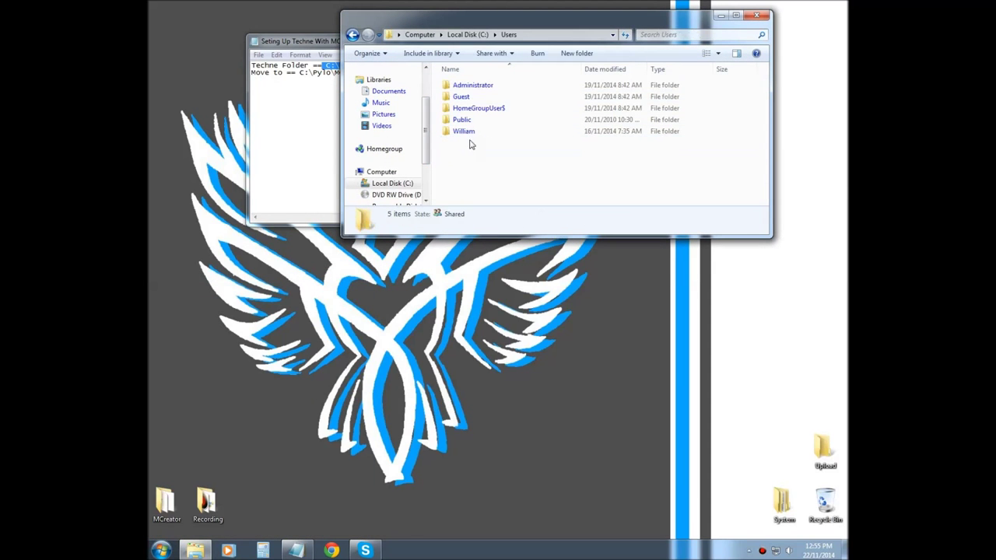
pyautogui.doubleClick(464, 131)
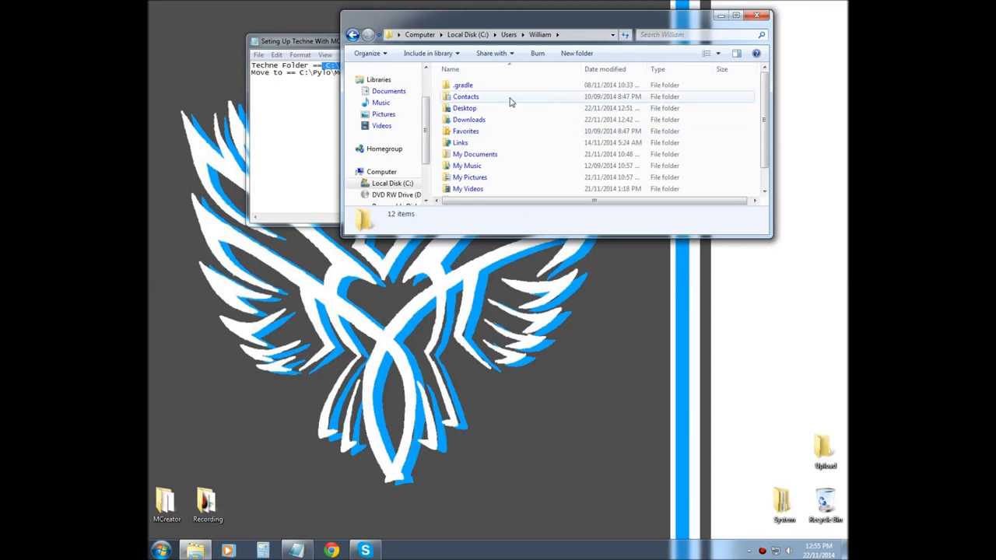
# Copy the .gradle folder from the profile folder into C:\Plyo\MCreator\external
pyautogui.click(464, 87)
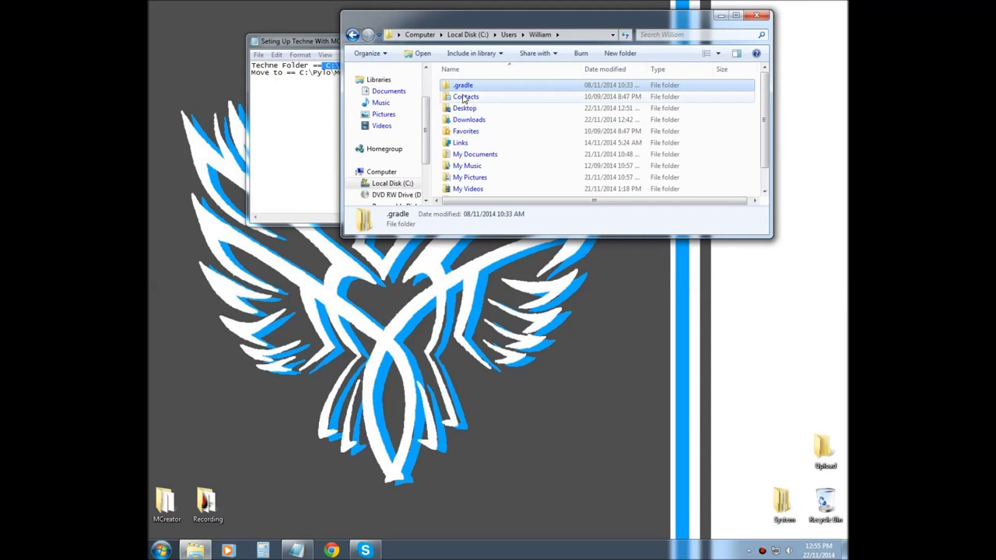
pyautogui.rightClick(462, 90)
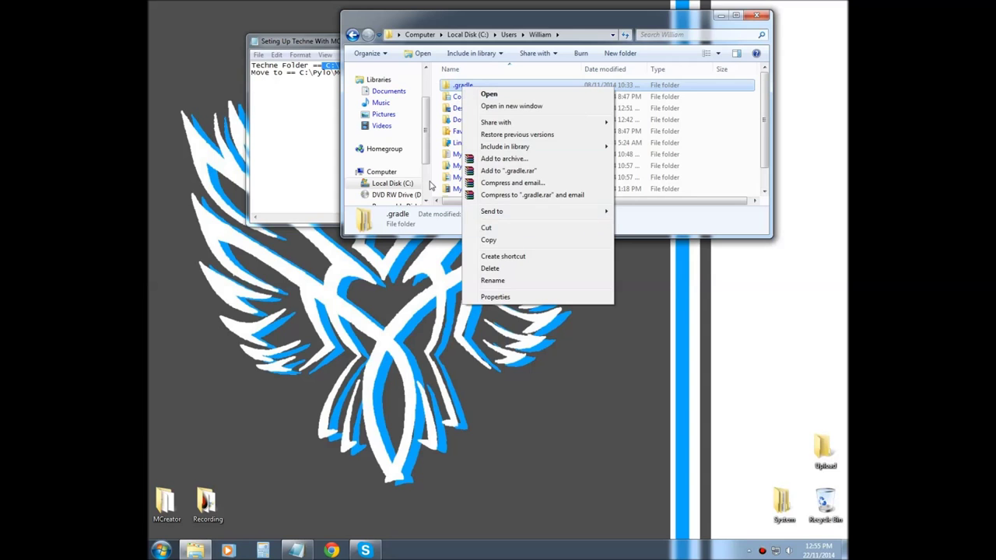
pyautogui.click(488, 241)
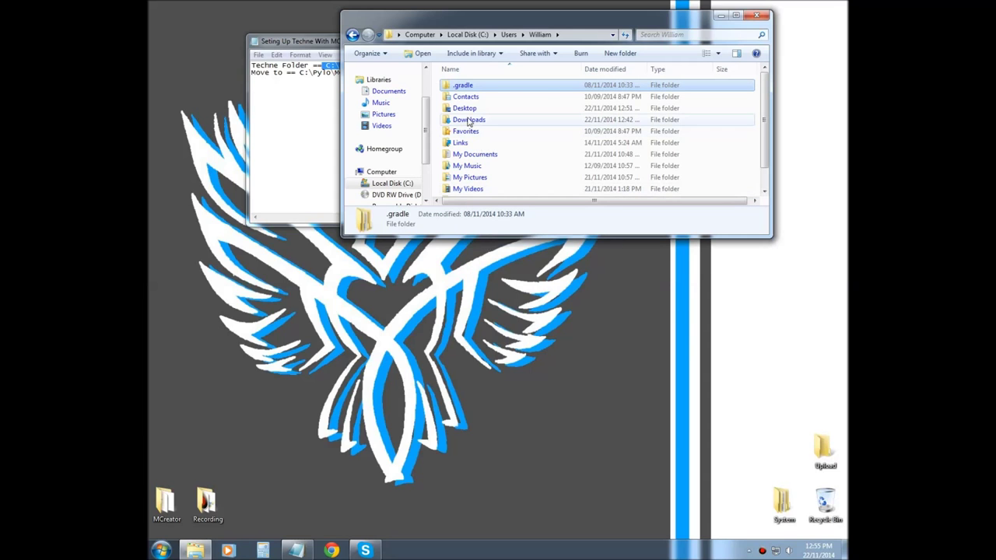
pyautogui.doubleClick(166, 502)
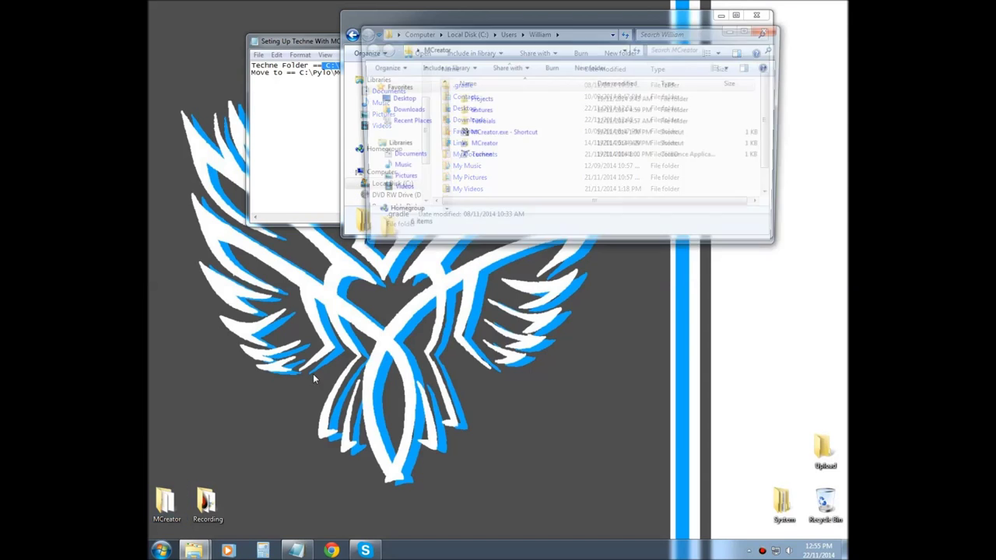
pyautogui.doubleClick(480, 144)
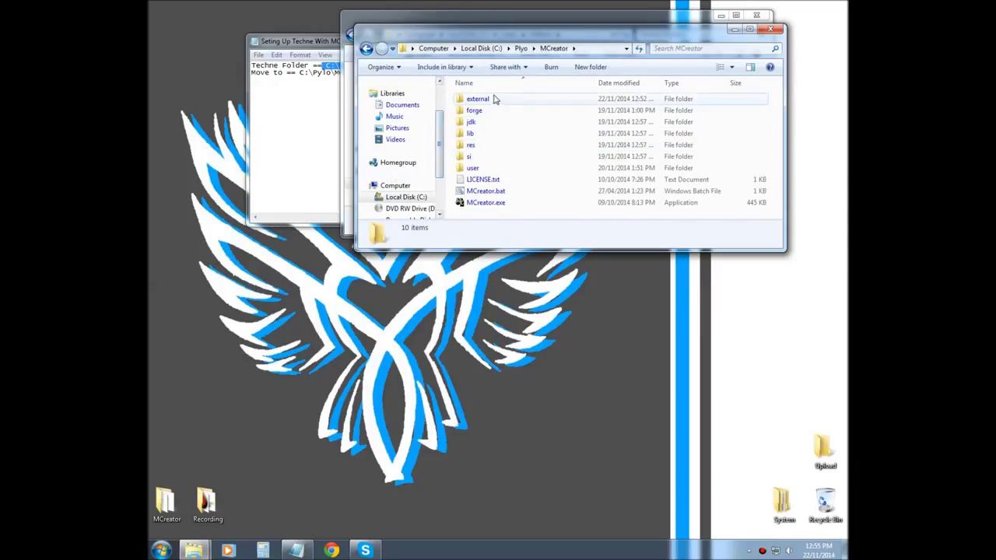
pyautogui.doubleClick(480, 101)
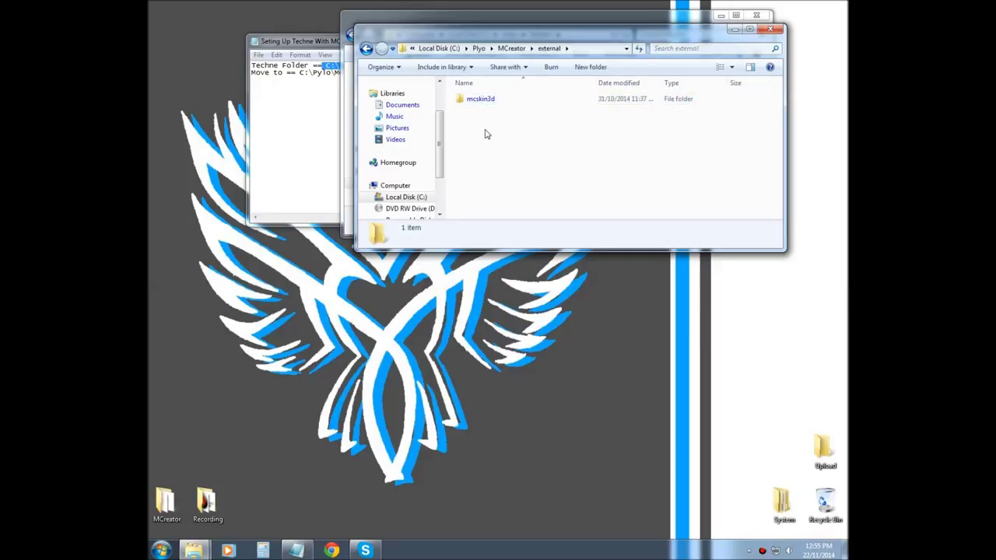
pyautogui.rightClick(485, 134)
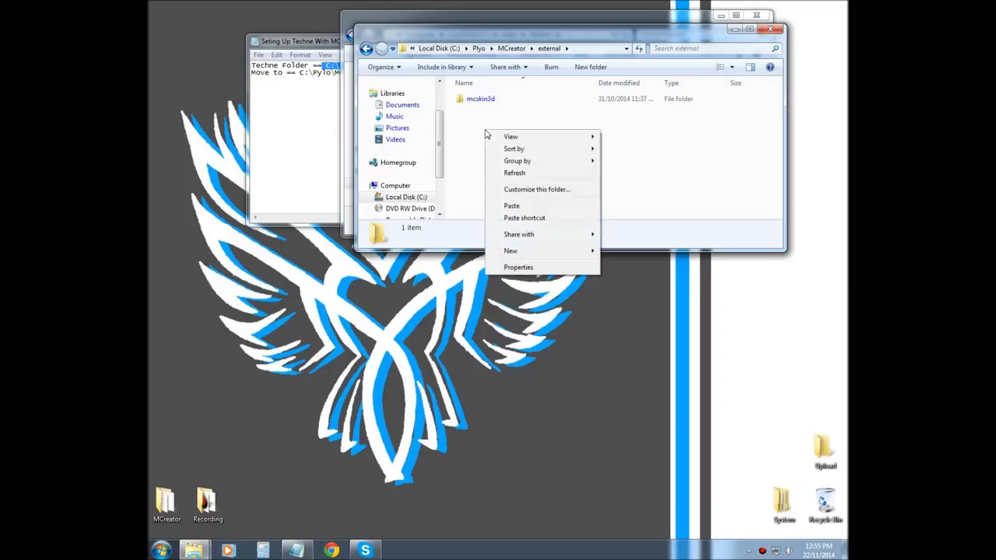
pyautogui.click(511, 206)
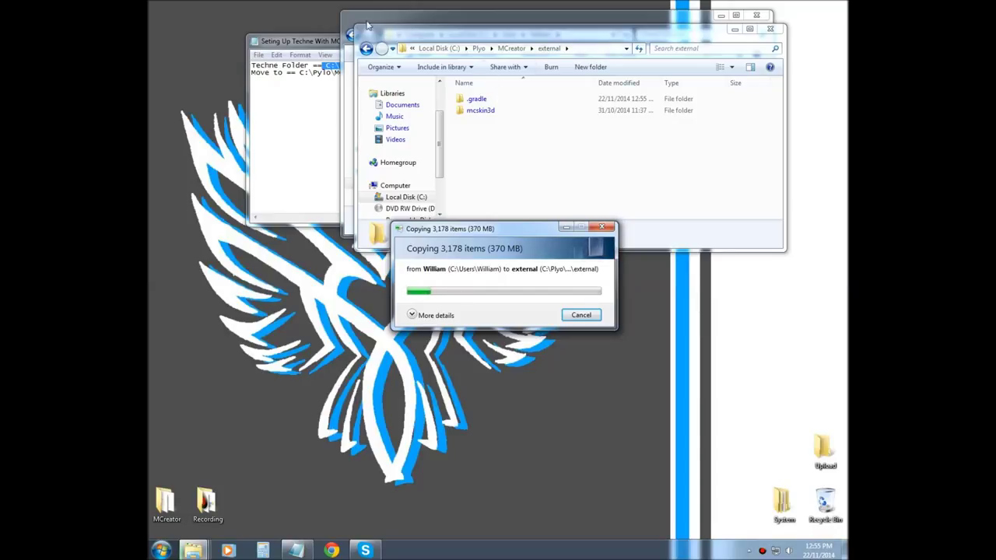
pyautogui.click(311, 41)
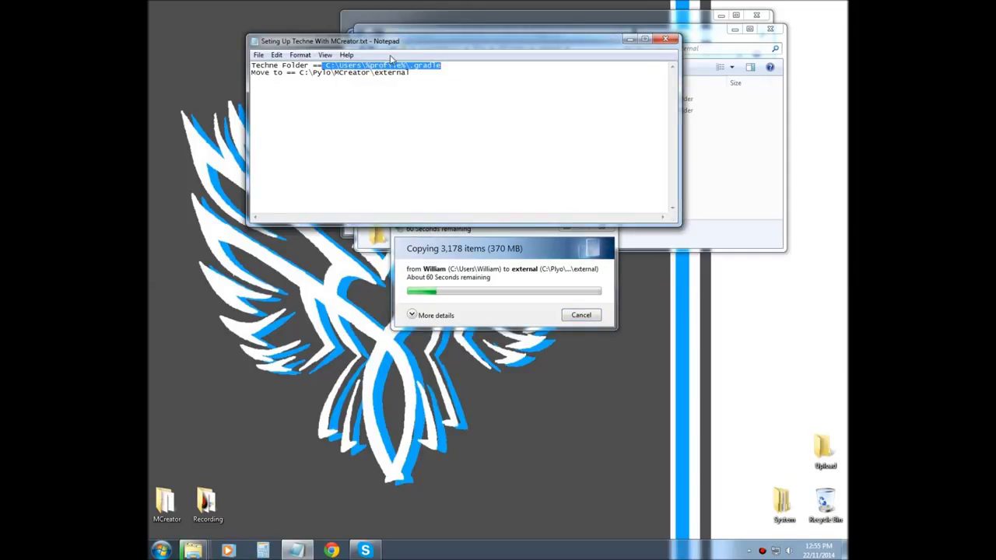
pyautogui.click(591, 28)
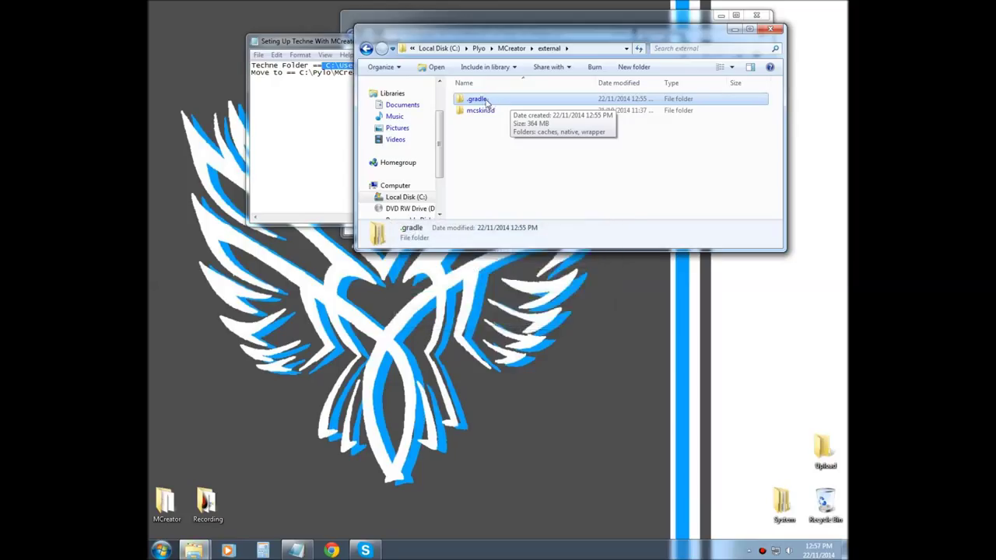
# Rename the copied .gradle folder in MCreator's external folder as Techne
pyautogui.rightClick(483, 102)
pyautogui.click(512, 305)
pyautogui.press('BackSpace')
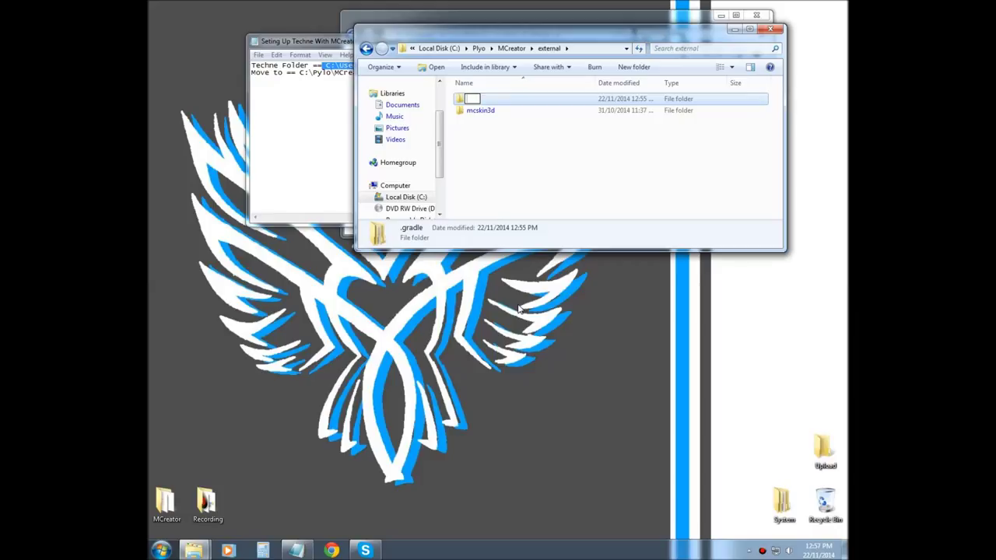
pyautogui.write('Techne')
pyautogui.press('Return')
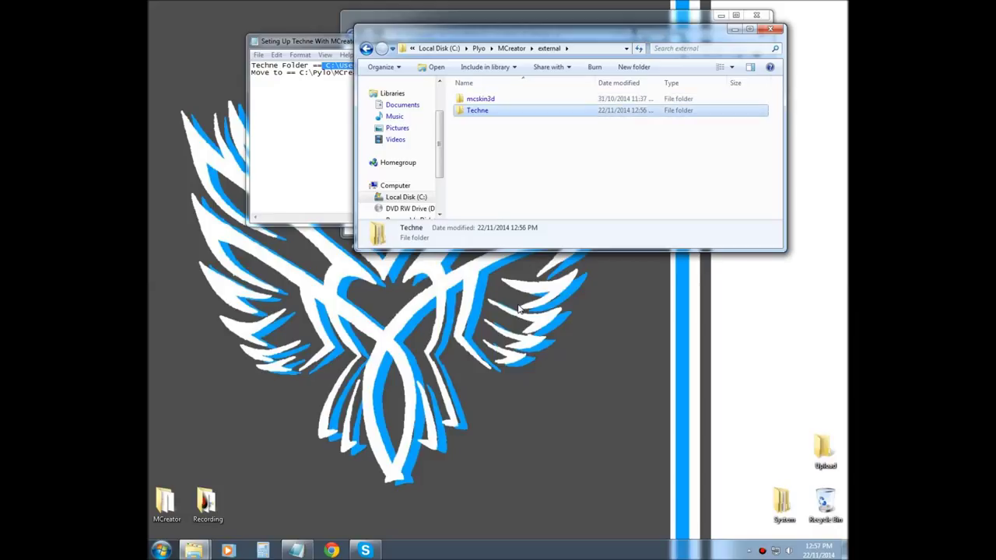
pyautogui.click(565, 137)
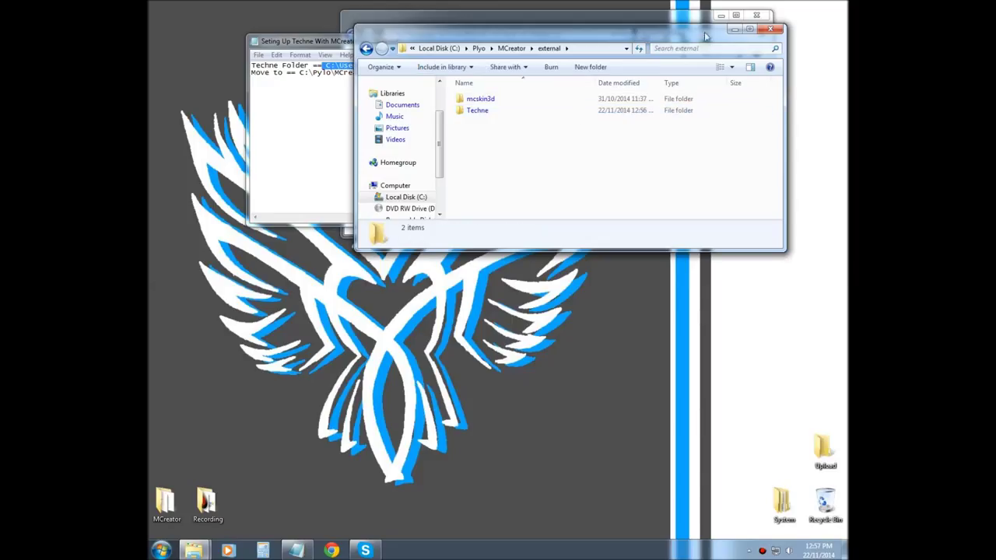
# Move the external folder window aside and close the setup notes and the profile folder window
pyautogui.moveTo(412, 37); pyautogui.dragTo(499, 134)
pyautogui.click(620, 47)
pyautogui.click(665, 39)
pyautogui.click(761, 29)
pyautogui.click(757, 16)
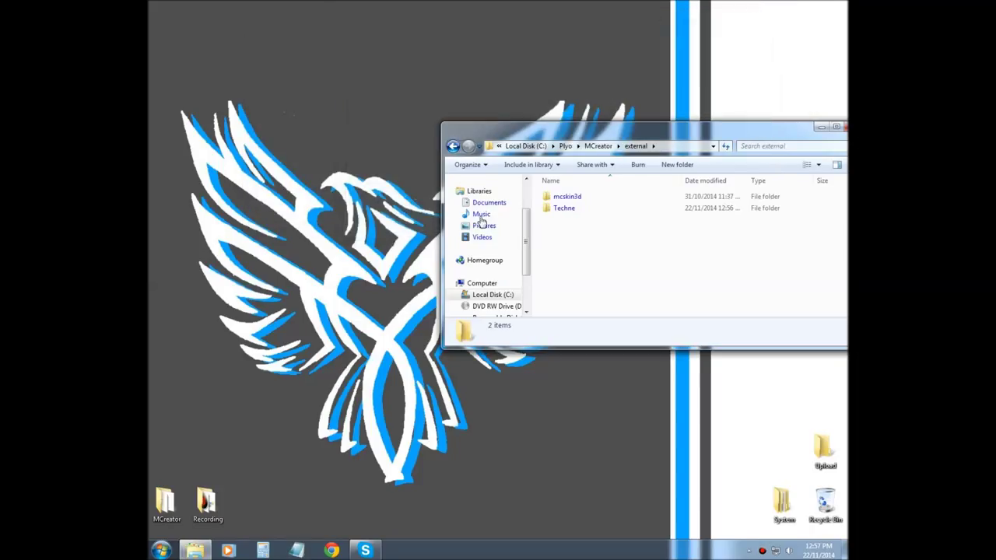
# Launch MCreator from the MCreator.exe shortcut in the desktop MCreator folder, allow it to run, and close the open folder windows
pyautogui.click(167, 500)
pyautogui.doubleClick(167, 500)
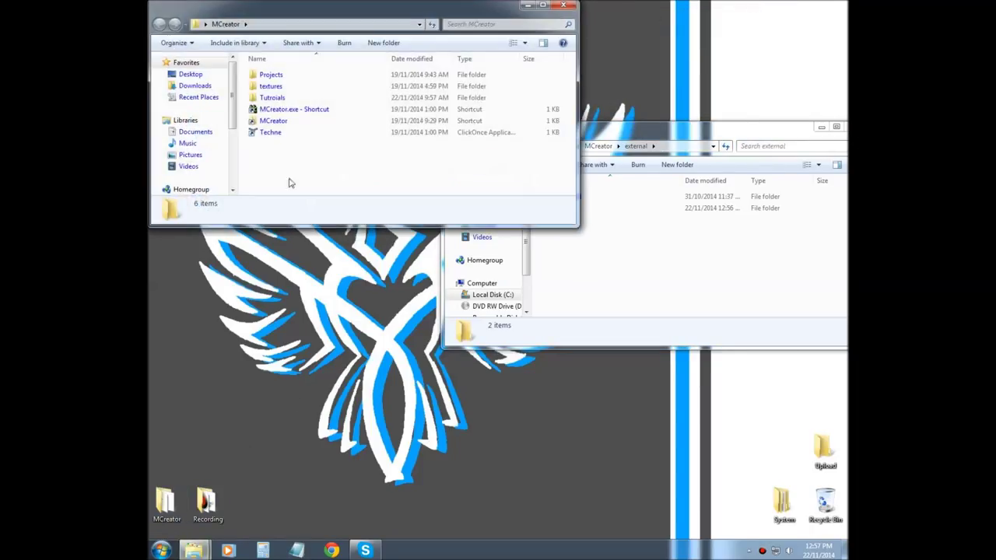
pyautogui.click(268, 112)
pyautogui.doubleClick(298, 112)
pyautogui.click(524, 285)
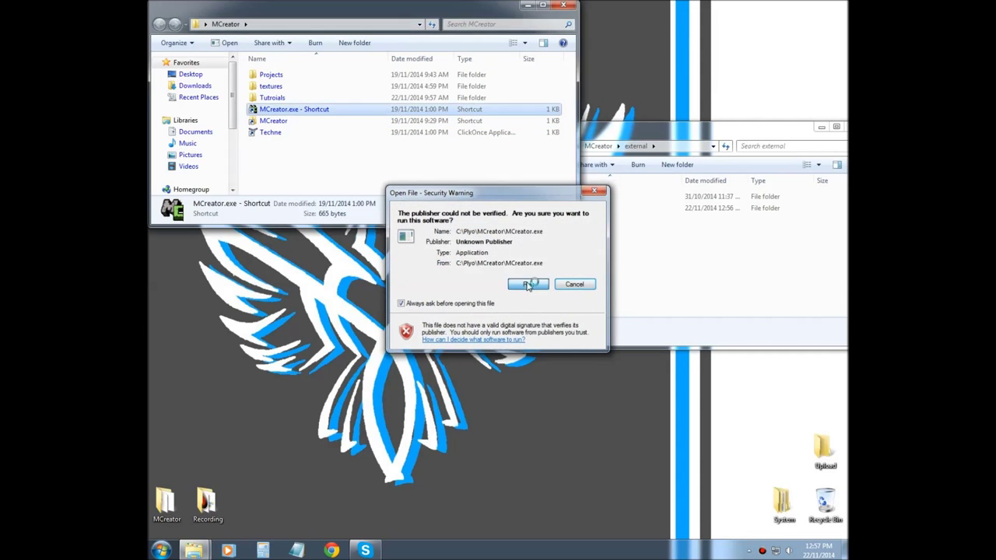
pyautogui.click(563, 6)
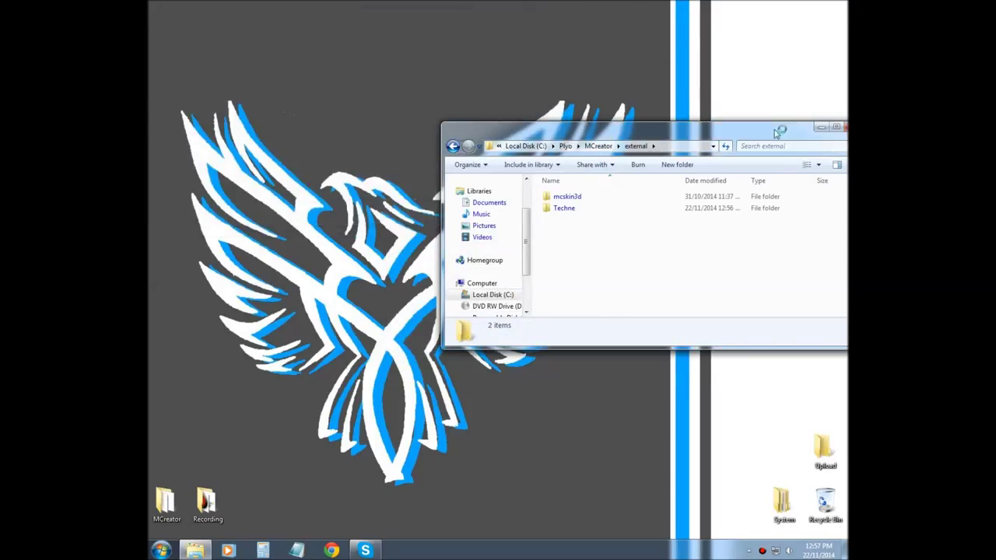
pyautogui.moveTo(776, 134); pyautogui.dragTo(621, 156)
pyautogui.click(703, 154)
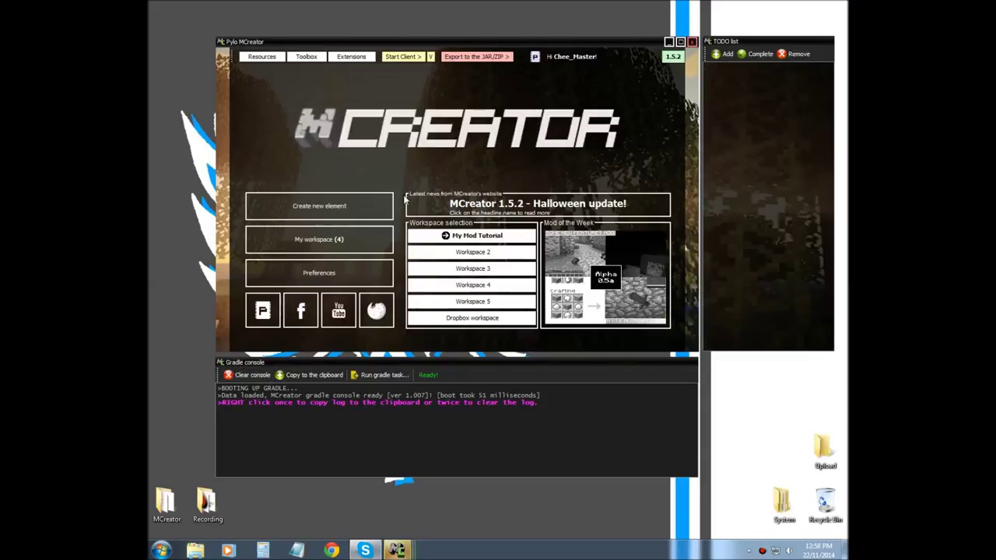
# Launch the Techne extension from MCreator and choose ModelBase as the new model's base class
pyautogui.click(353, 59)
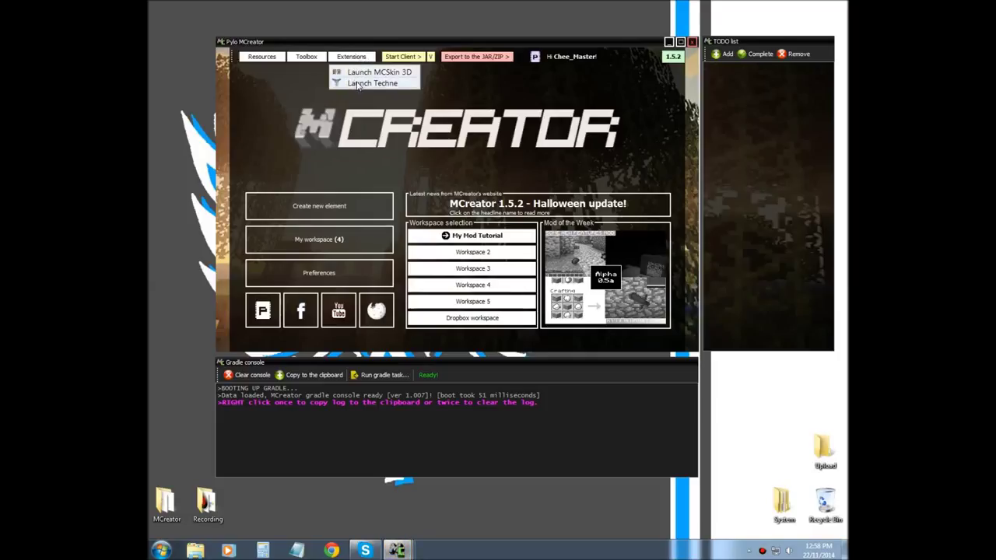
pyautogui.click(386, 84)
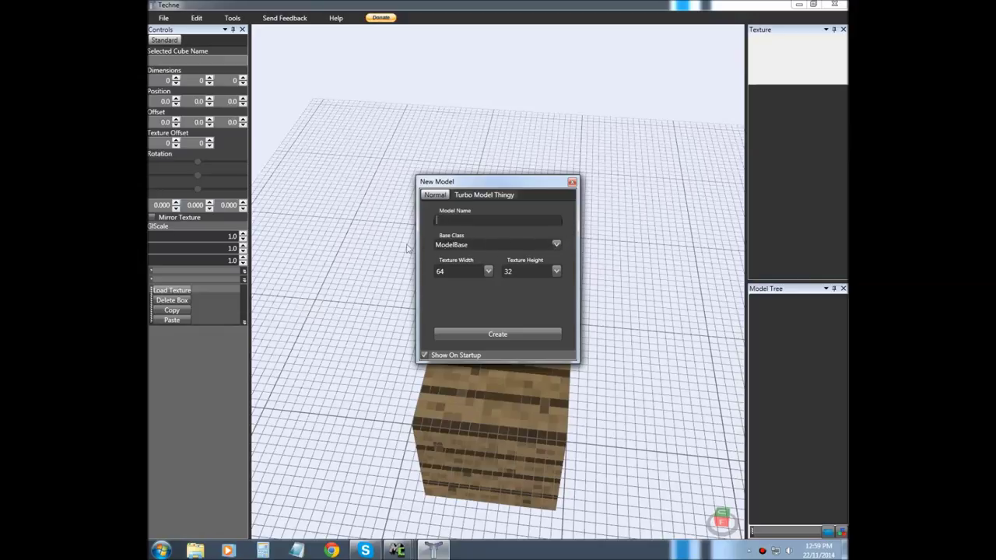
pyautogui.click(558, 245)
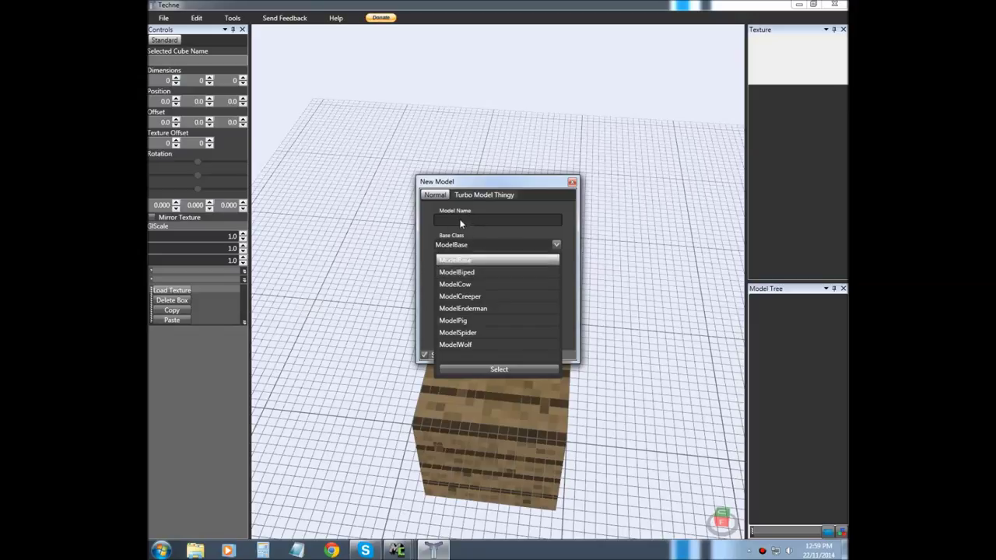
pyautogui.click(462, 259)
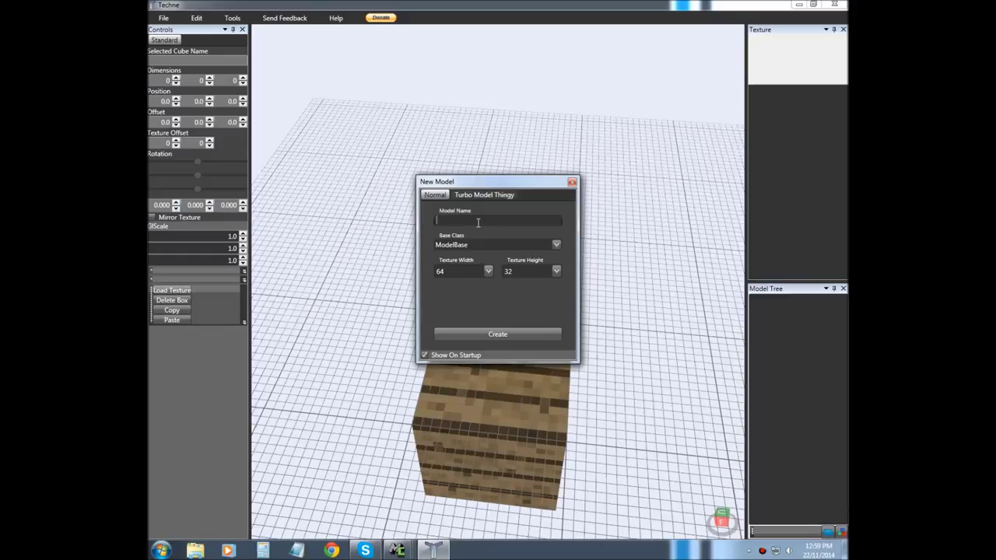
# Name the new model LightOff, set its texture height to 64, and create it
pyautogui.write('LightOff')
pyautogui.click(556, 270)
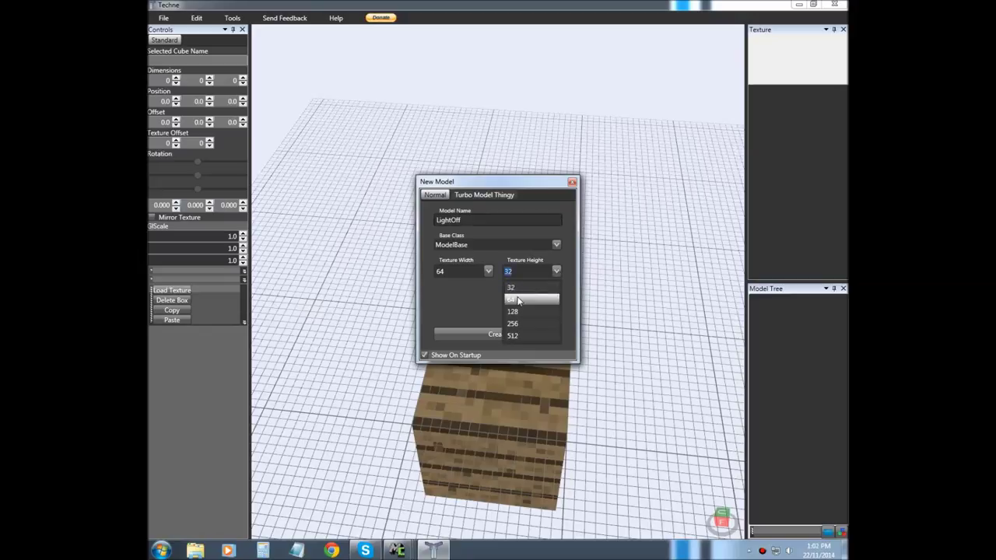
pyautogui.click(518, 300)
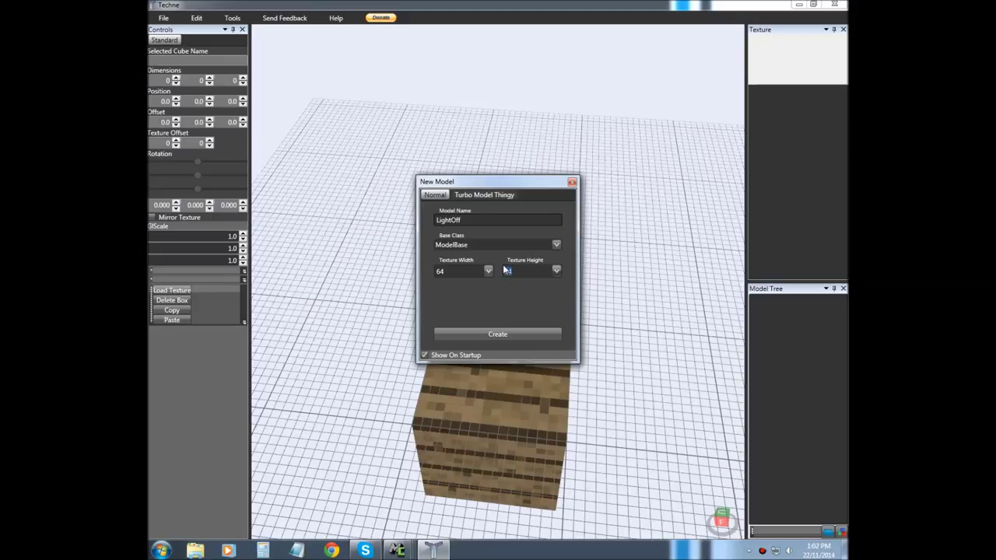
pyautogui.click(503, 335)
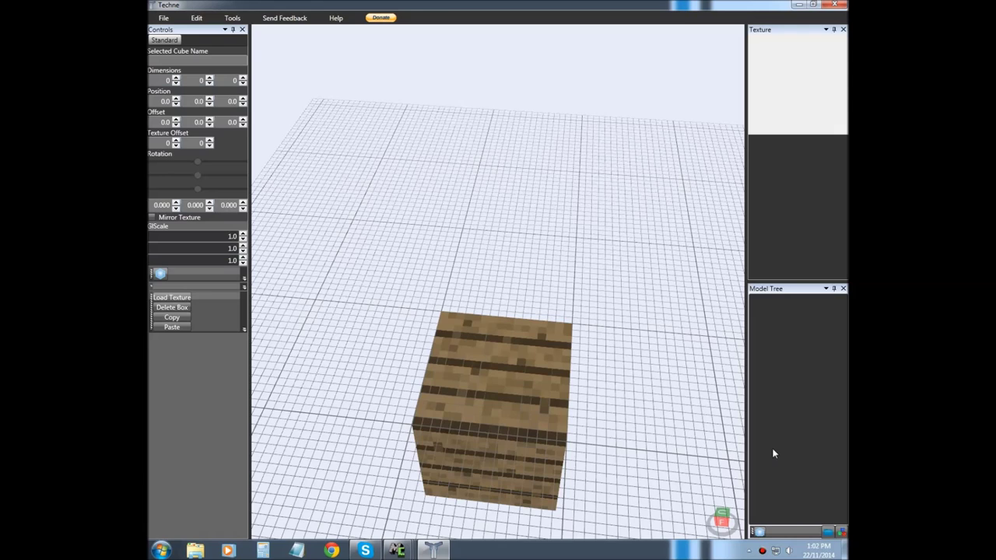
# Add a folder to the model tree and rename it LightOff
pyautogui.click(828, 532)
pyautogui.doubleClick(808, 301)
pyautogui.press('BackSpace')
pyautogui.press('BackSpace')
pyautogui.press('BackSpace')
pyautogui.press('BackSpace')
pyautogui.press('BackSpace')
pyautogui.press('BackSpace')
pyautogui.press('BackSpace')
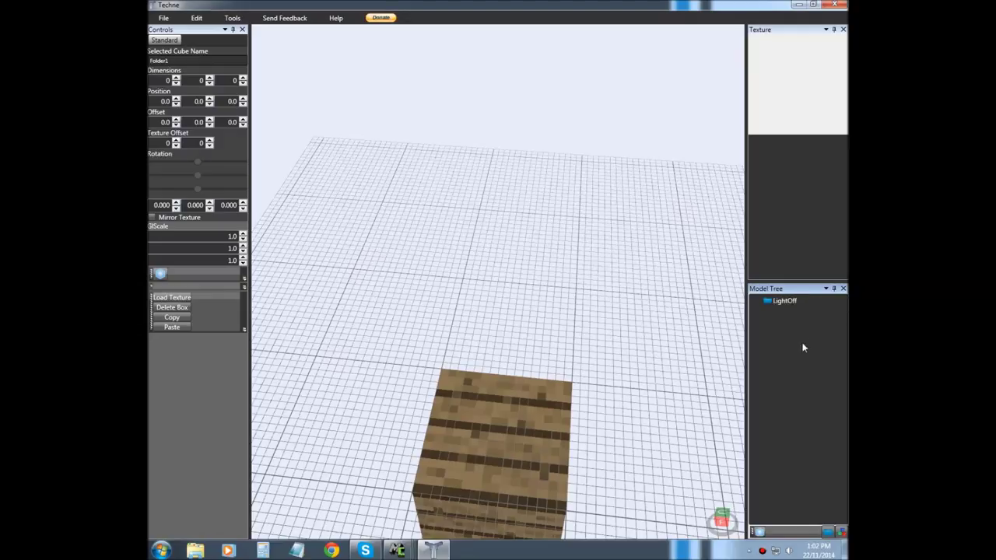
# Add a cube inside the LightOff folder and rename it Shape
pyautogui.click(760, 532)
pyautogui.moveTo(781, 310); pyautogui.dragTo(753, 311)
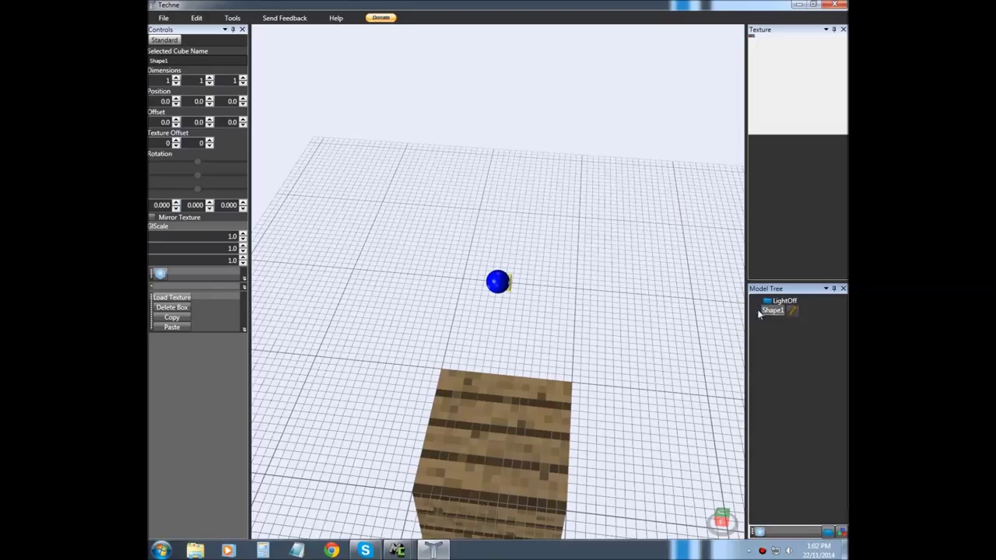
pyautogui.click(768, 302)
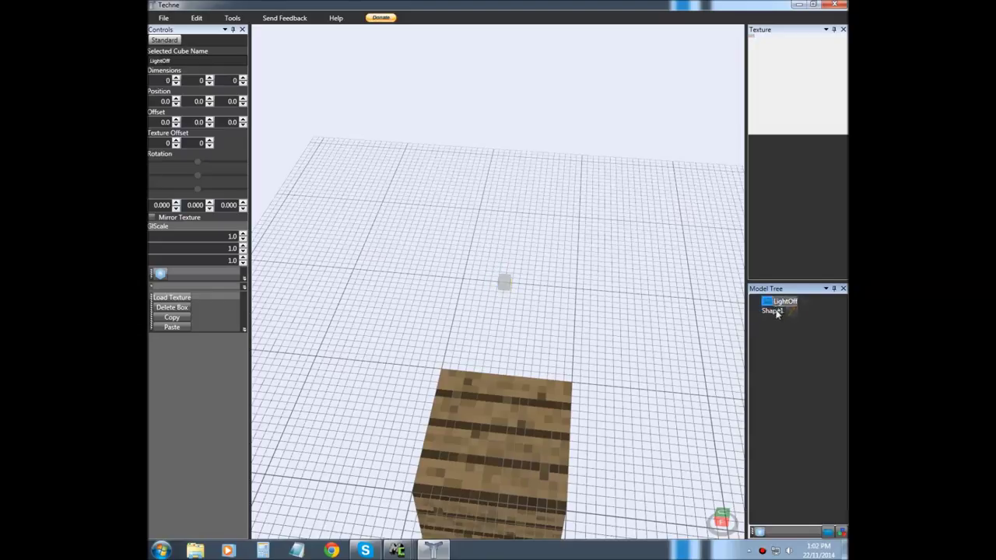
pyautogui.moveTo(768, 302)
pyautogui.mouseDown()
pyautogui.moveTo(797, 308)
pyautogui.moveTo(769, 304)
pyautogui.mouseUp()
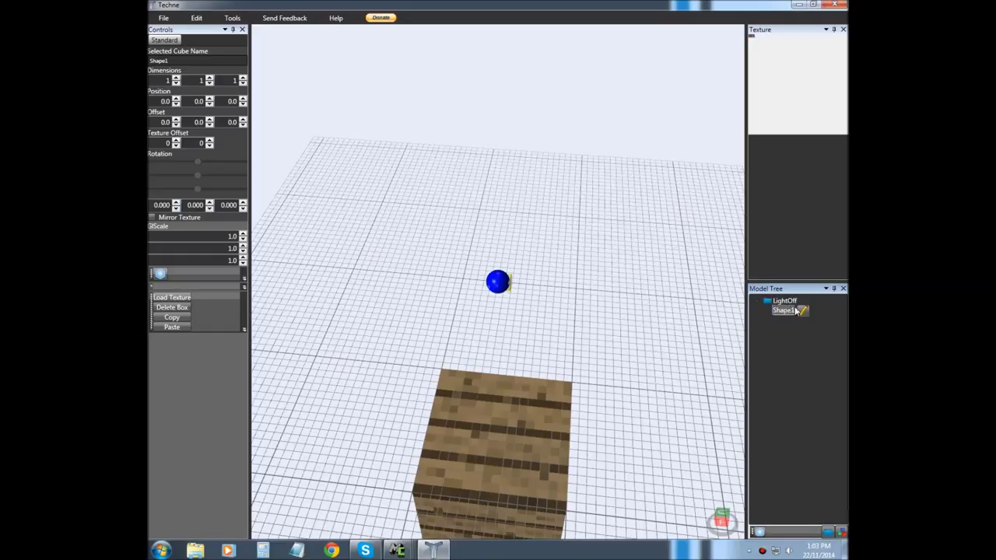
pyautogui.click(804, 313)
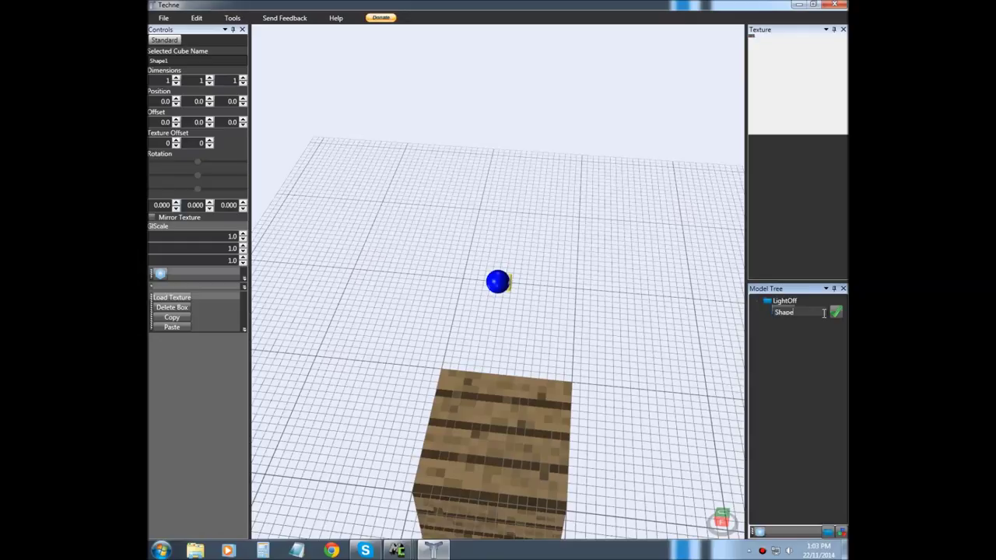
pyautogui.press('Return')
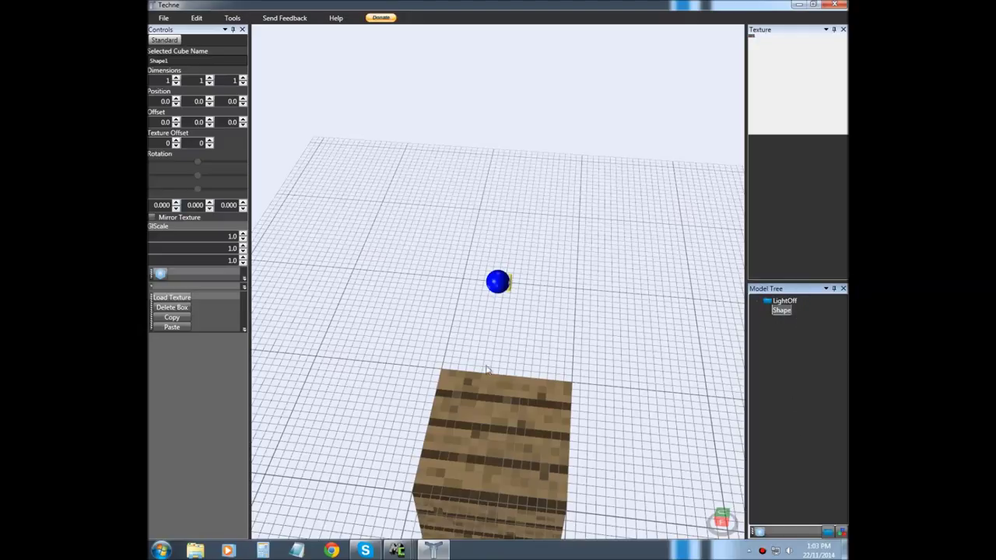
# Set the Y position of the cube Shape to -1
pyautogui.moveTo(416, 207); pyautogui.dragTo(218, 232, button='right')
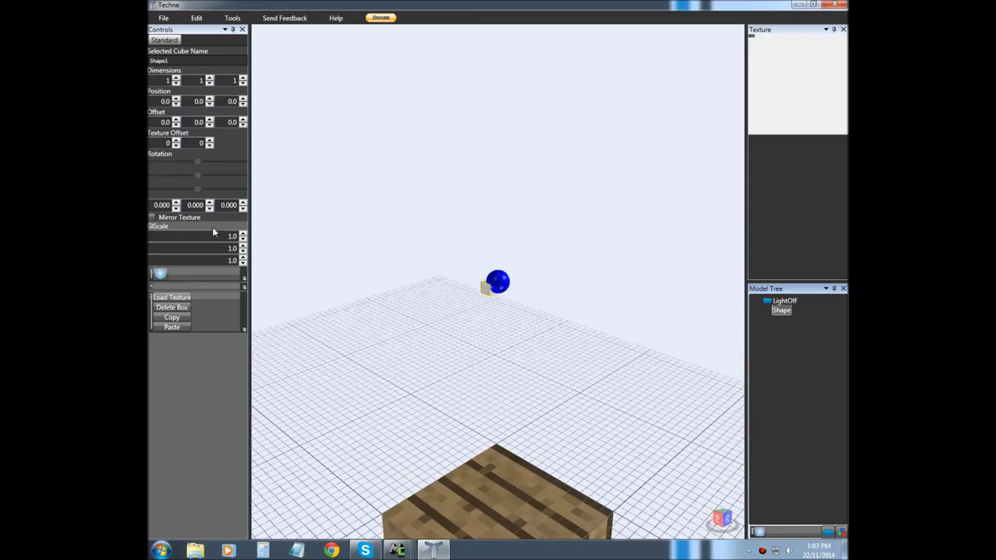
pyautogui.moveTo(440, 300); pyautogui.dragTo(727, 447, button='right')
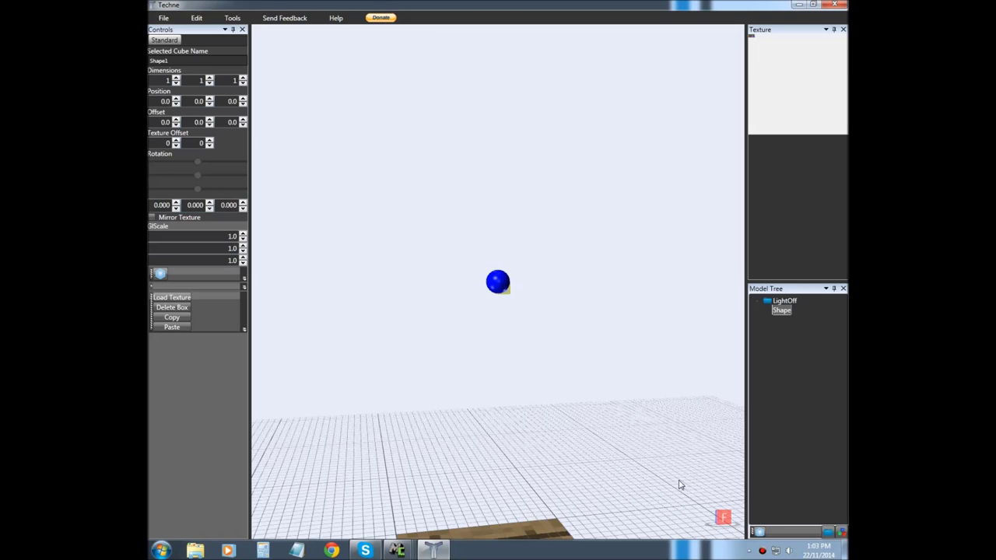
pyautogui.moveTo(693, 481); pyautogui.dragTo(827, 444, button='right')
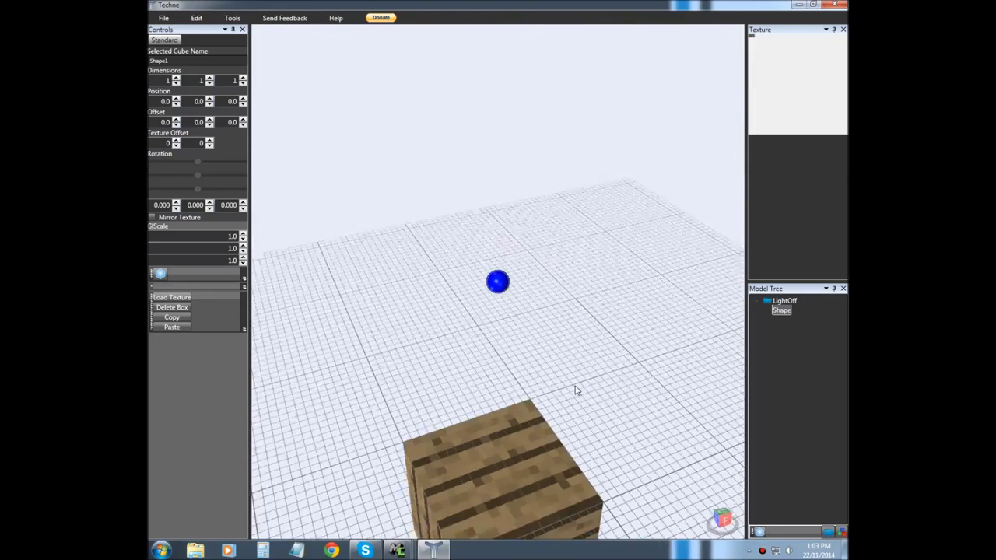
pyautogui.moveTo(526, 381); pyautogui.dragTo(530, 300, button='right')
pyautogui.moveTo(585, 286); pyautogui.dragTo(530, 302, button='right')
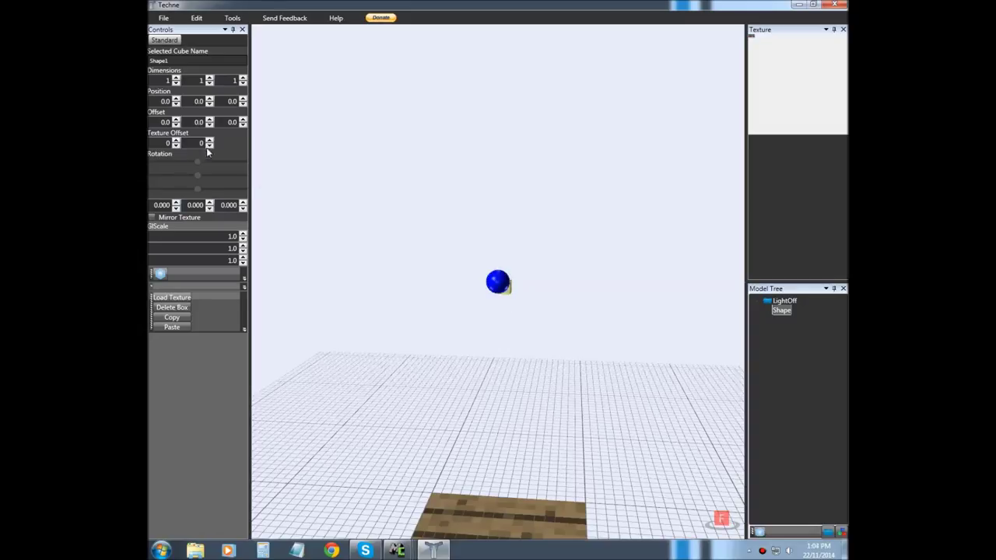
pyautogui.click(208, 106)
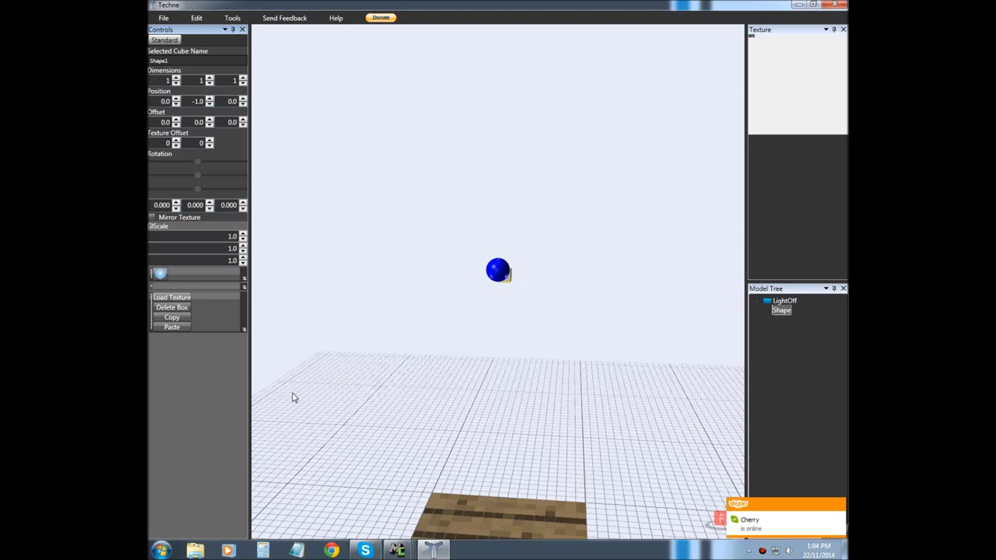
pyautogui.click(551, 229)
pyautogui.moveTo(556, 236); pyautogui.dragTo(516, 236)
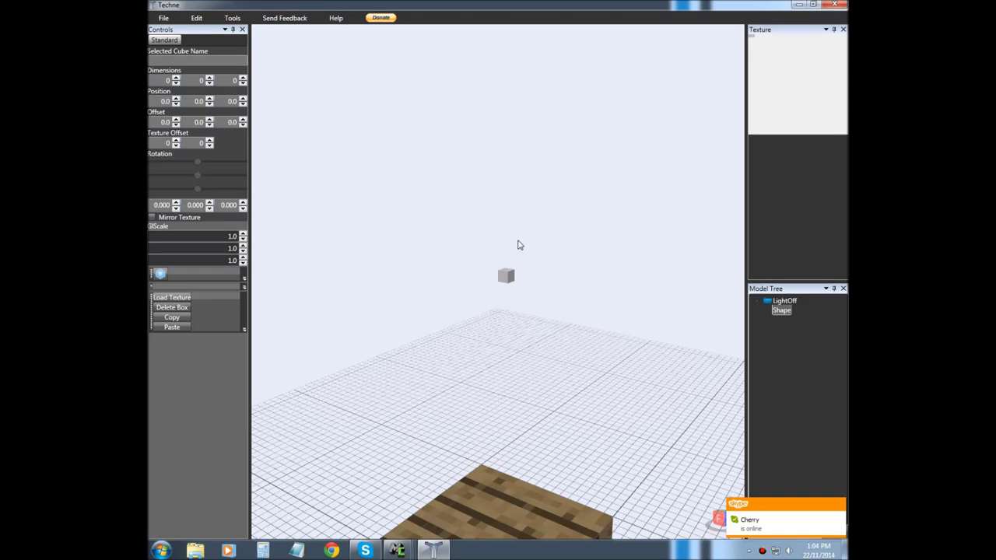
pyautogui.moveTo(537, 264); pyautogui.dragTo(569, 272)
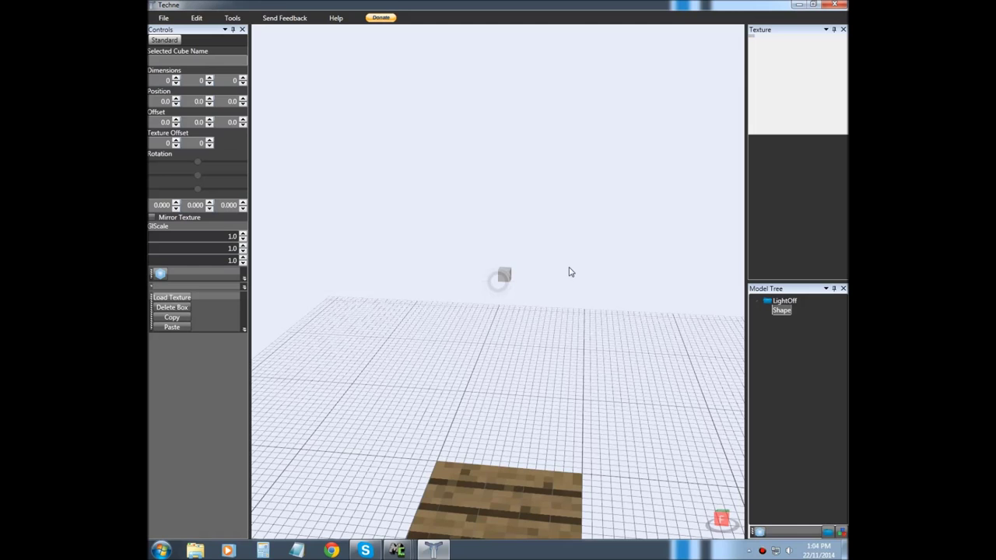
pyautogui.moveTo(504, 276); pyautogui.dragTo(516, 254)
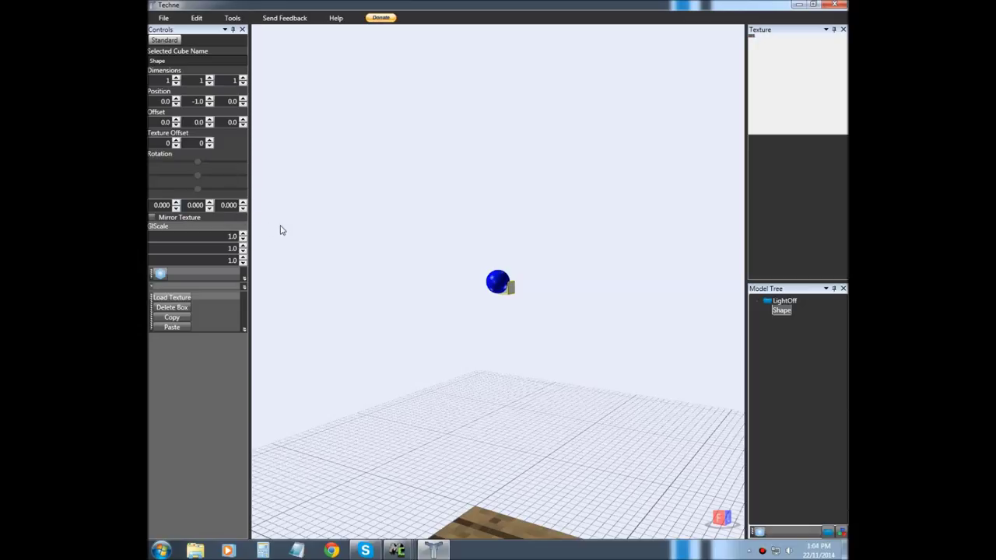
pyautogui.press('super+3')
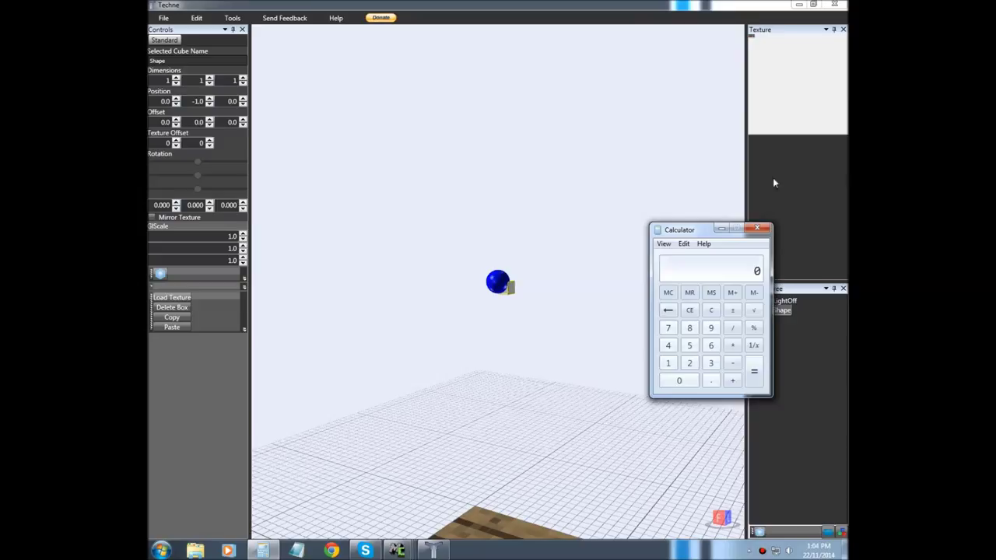
pyautogui.moveTo(710, 229); pyautogui.dragTo(542, 150)
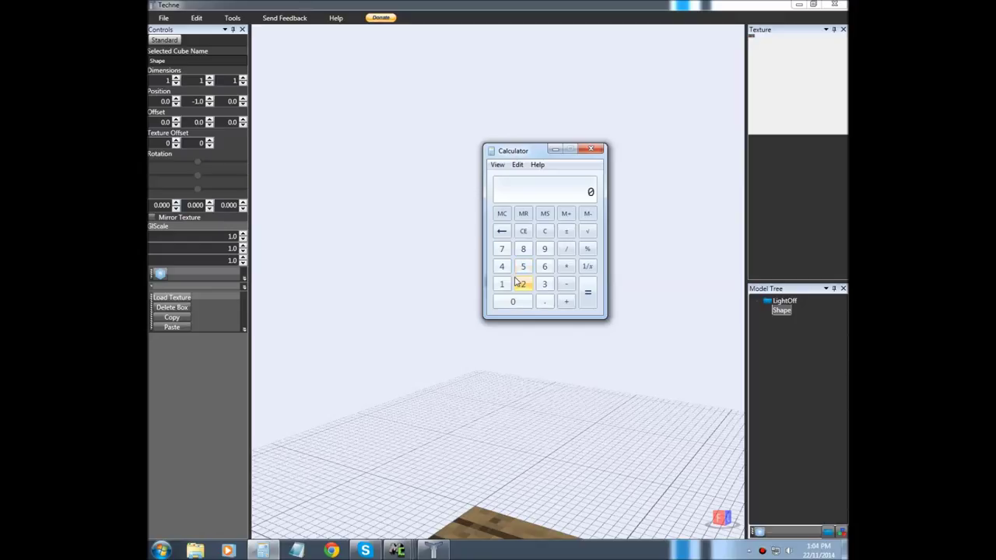
pyautogui.click(590, 148)
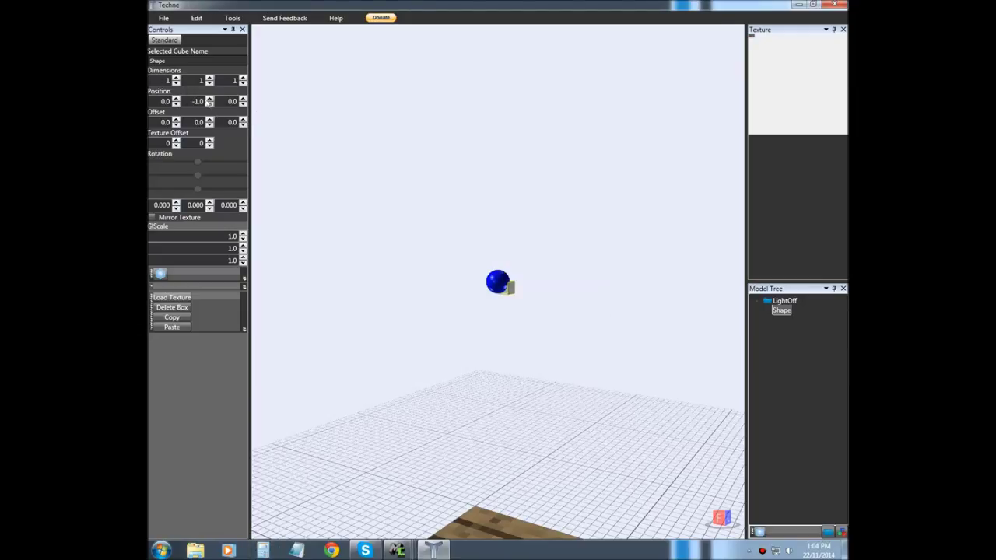
# Raise the cube Shape by setting its Y position to -16
pyautogui.doubleClick(198, 101)
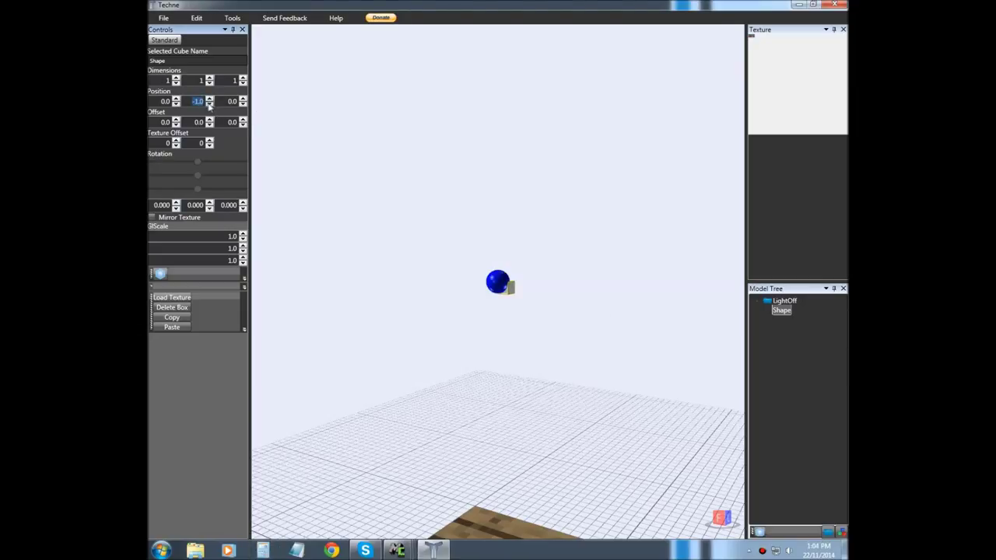
pyautogui.click(209, 105)
pyautogui.click(210, 105)
pyautogui.click(209, 105)
pyautogui.click(210, 105)
pyautogui.click(209, 105)
pyautogui.click(210, 105)
pyautogui.click(209, 105)
pyautogui.click(209, 105)
pyautogui.click(209, 105)
pyautogui.click(210, 105)
pyautogui.click(209, 105)
pyautogui.click(209, 105)
pyautogui.click(209, 105)
pyautogui.click(210, 105)
pyautogui.click(209, 105)
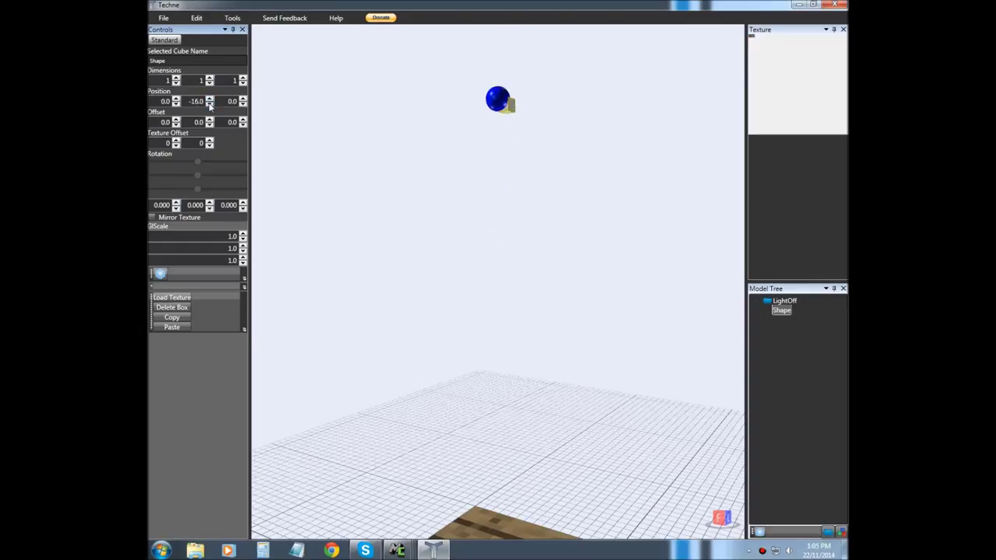
# Try the cube at Z position -4 and X position -2, near the wooden block's corner as seen from above
pyautogui.moveTo(366, 142); pyautogui.dragTo(320, 213, button='right')
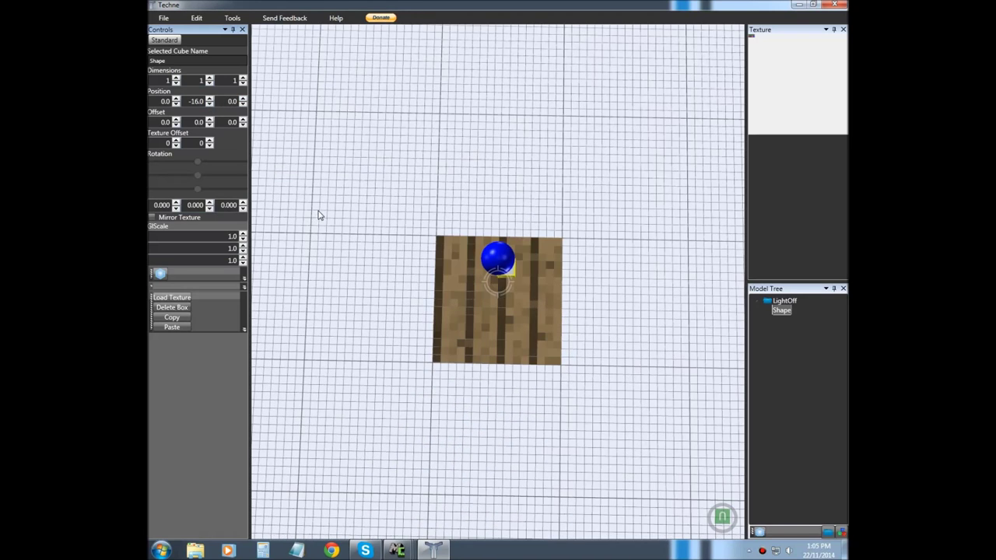
pyautogui.click(243, 105)
pyautogui.click(243, 100)
pyautogui.click(242, 106)
pyautogui.click(243, 106)
pyautogui.click(243, 106)
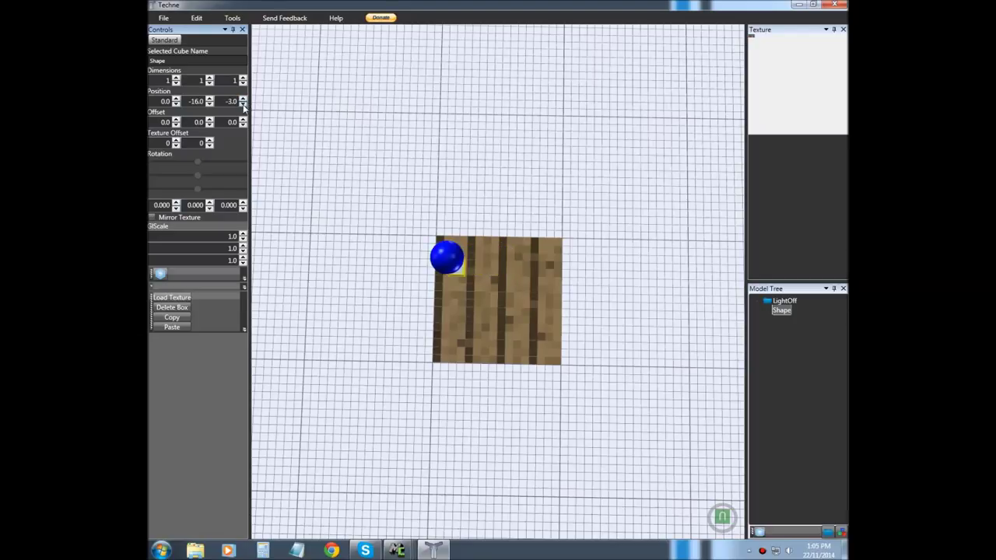
pyautogui.click(242, 106)
pyautogui.click(176, 105)
pyautogui.click(177, 105)
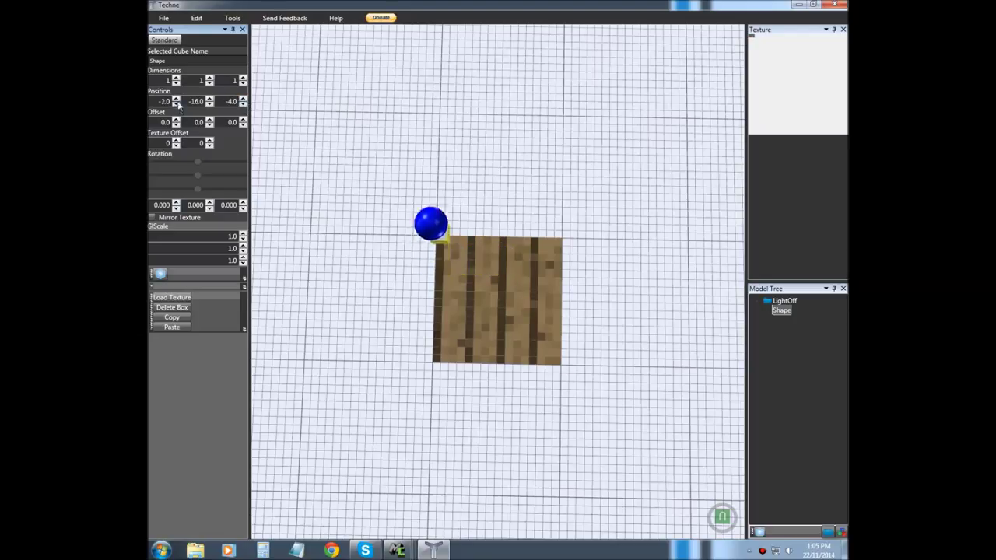
# Try the cube along the wooden block's edge at X position 4, and bring it back to X position 1
pyautogui.click(176, 99)
pyautogui.click(177, 98)
pyautogui.click(177, 99)
pyautogui.click(177, 99)
pyautogui.click(177, 99)
pyautogui.click(177, 99)
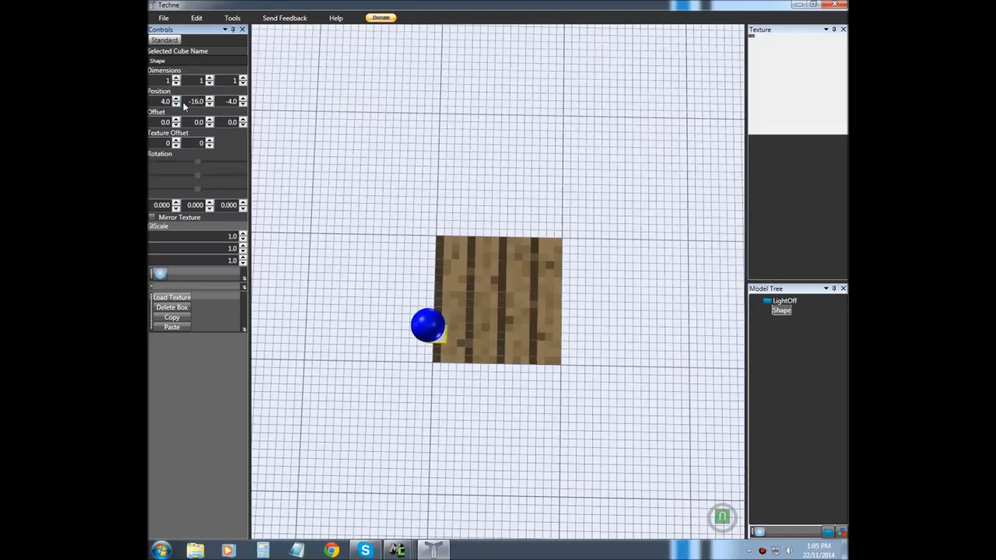
pyautogui.click(177, 105)
pyautogui.click(176, 105)
pyautogui.click(176, 105)
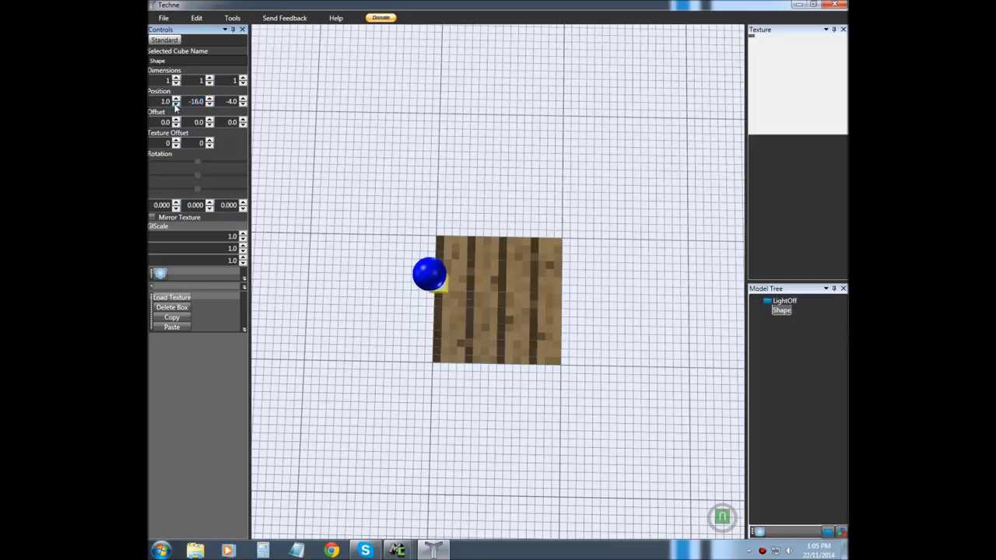
# Set both the Z position and the X position of the cube Shape to -1
pyautogui.click(242, 100)
pyautogui.click(243, 99)
pyautogui.click(243, 99)
pyautogui.click(243, 99)
pyautogui.click(243, 99)
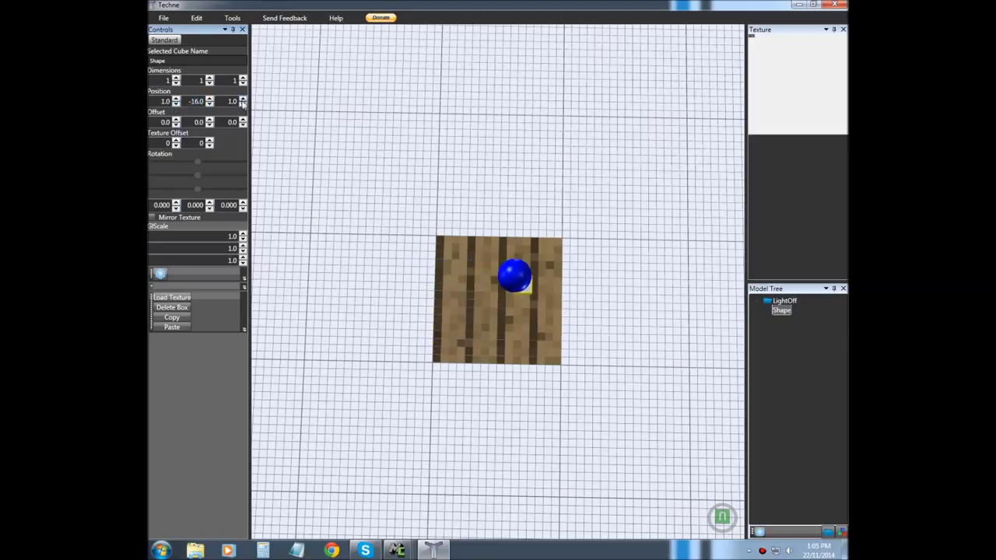
pyautogui.click(242, 105)
pyautogui.click(243, 105)
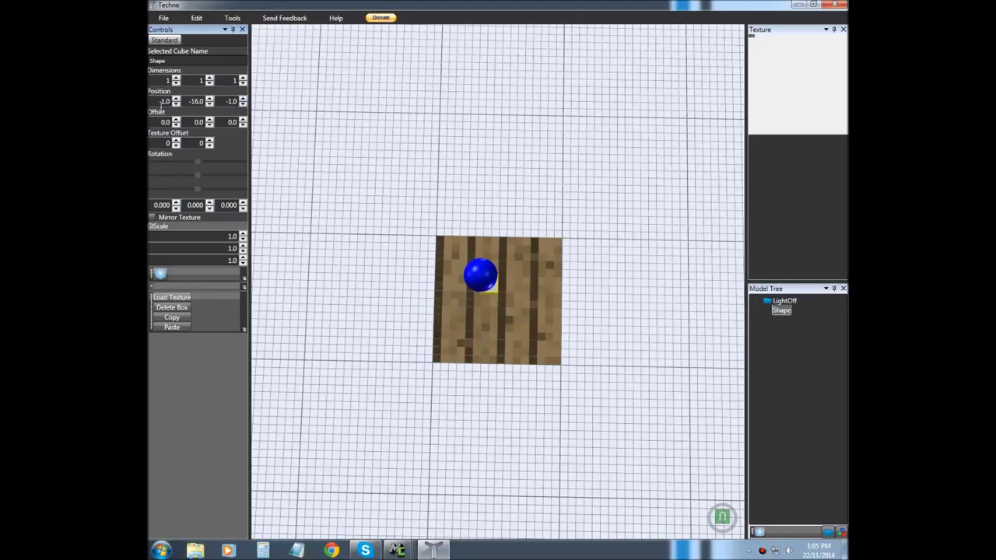
pyautogui.click(176, 104)
pyautogui.click(176, 105)
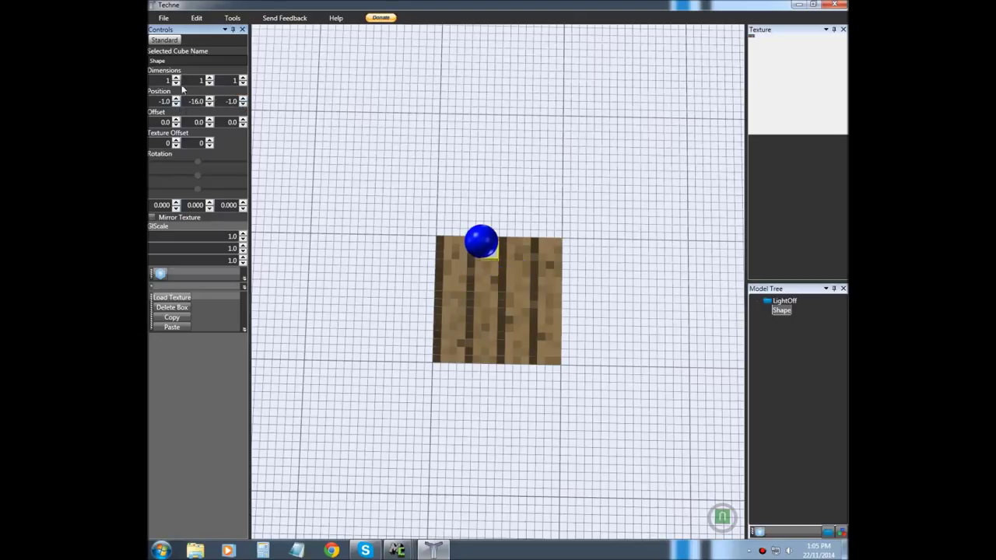
# Set the X and Z dimensions of the cube Shape to 2
pyautogui.click(176, 78)
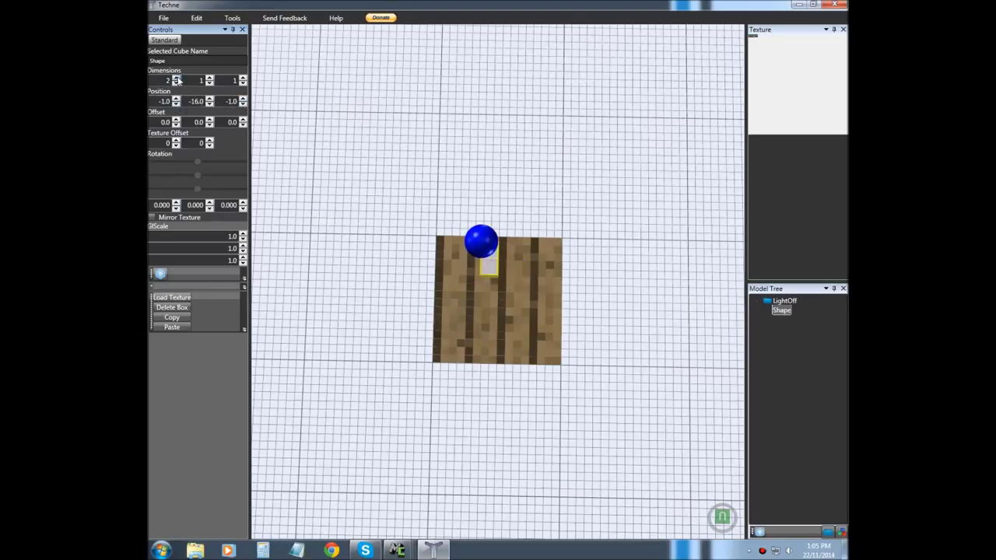
pyautogui.click(243, 81)
pyautogui.moveTo(443, 120); pyautogui.dragTo(506, 143, button='right')
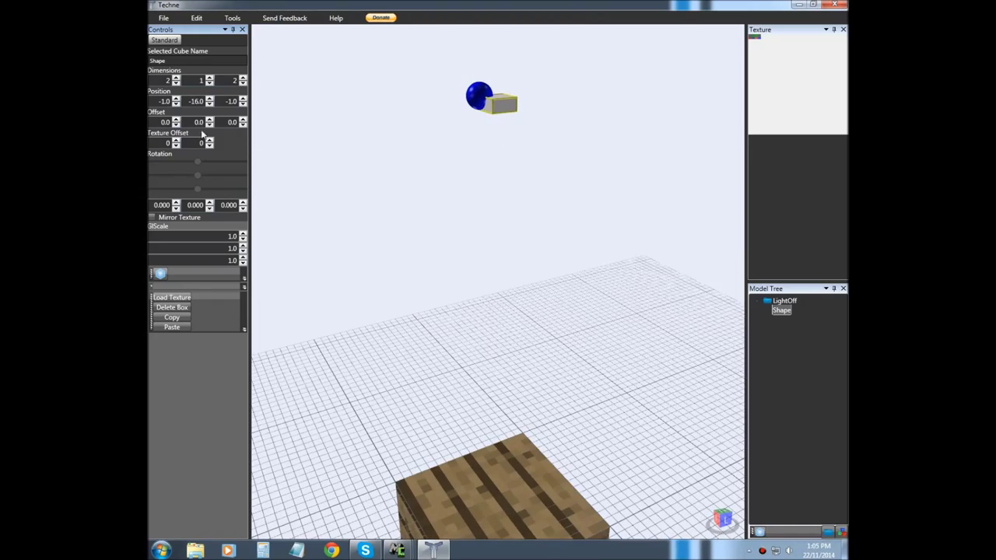
pyautogui.moveTo(518, 160); pyautogui.dragTo(596, 163, button='right')
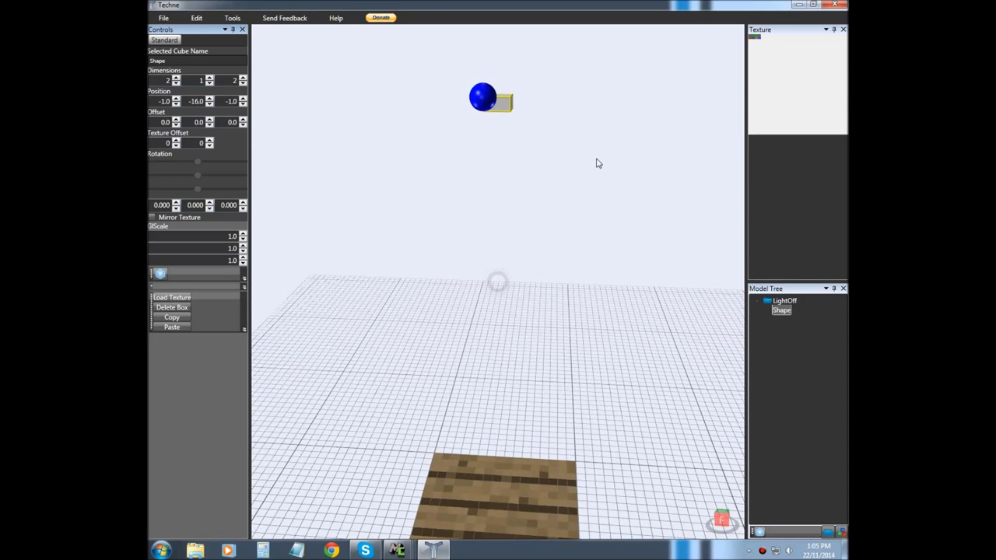
# Lower the cube Shape by setting its Y position to -12
pyautogui.click(209, 99)
pyautogui.click(209, 99)
pyautogui.click(209, 99)
pyautogui.click(209, 99)
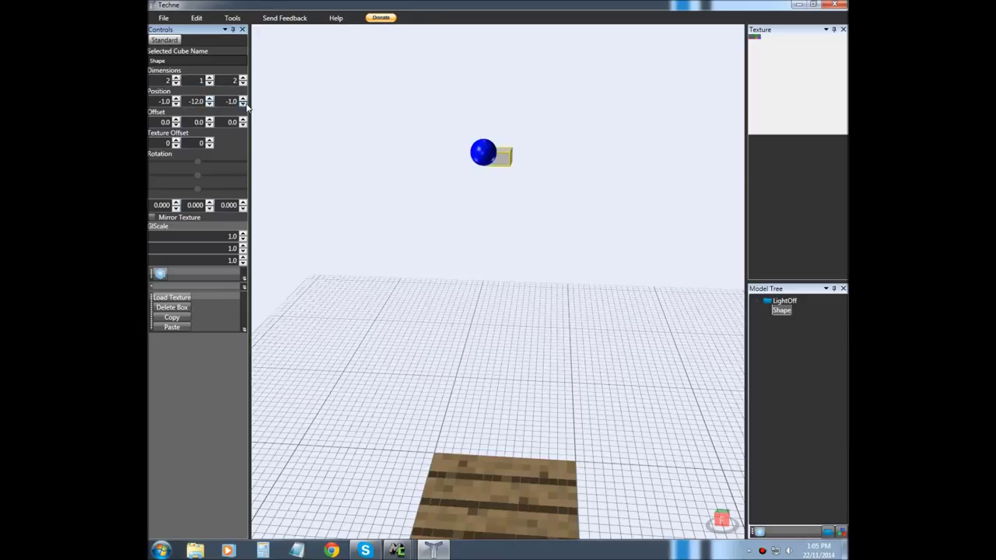
# Set the Y dimension of the cube Shape to 3
pyautogui.click(177, 79)
pyautogui.click(175, 83)
pyautogui.click(209, 78)
pyautogui.click(211, 80)
pyautogui.moveTo(537, 194); pyautogui.dragTo(495, 169, button='middle')
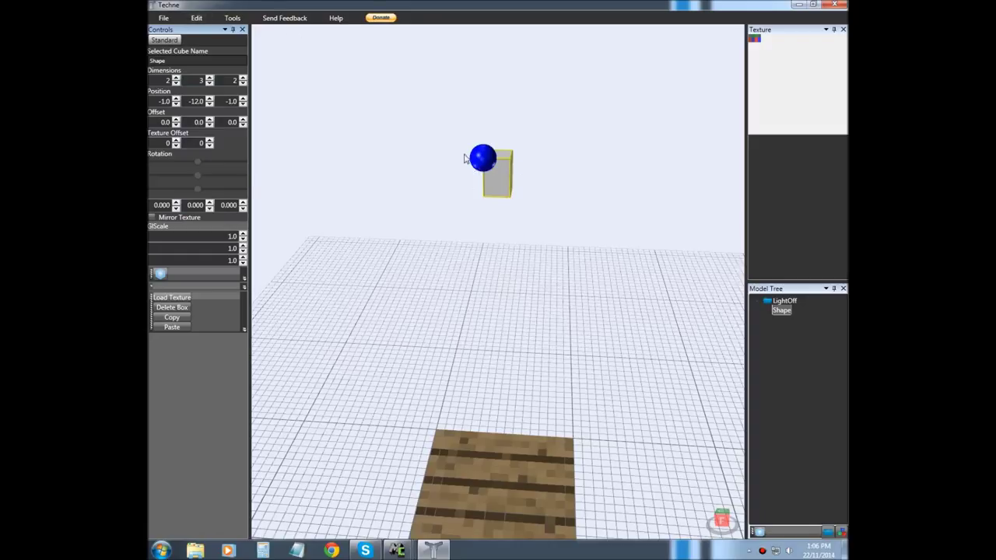
# Duplicate the cube Shape with its coordinates kept and set the copy's X and Z dimensions to 1
pyautogui.click(196, 18)
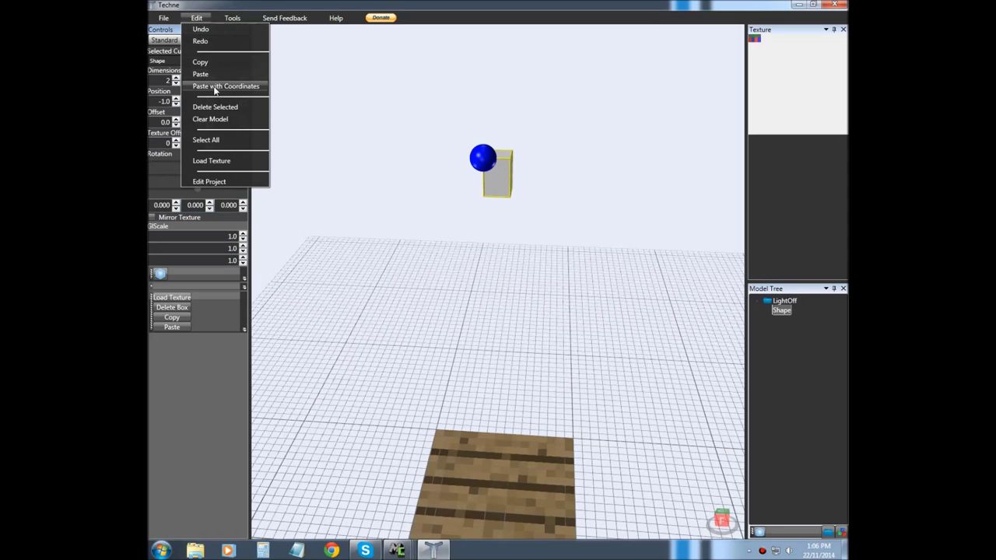
pyautogui.click(215, 88)
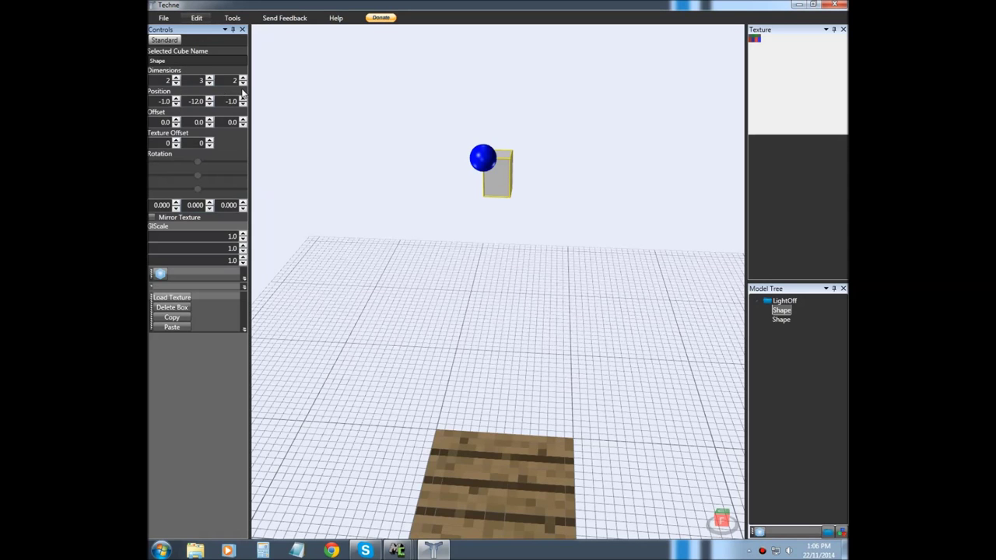
pyautogui.click(781, 318)
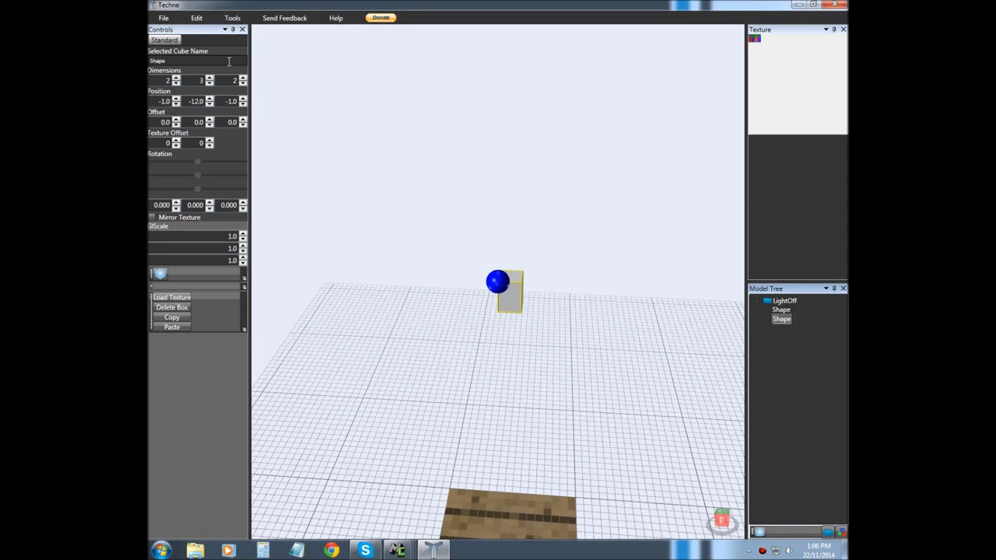
pyautogui.click(177, 83)
pyautogui.click(243, 83)
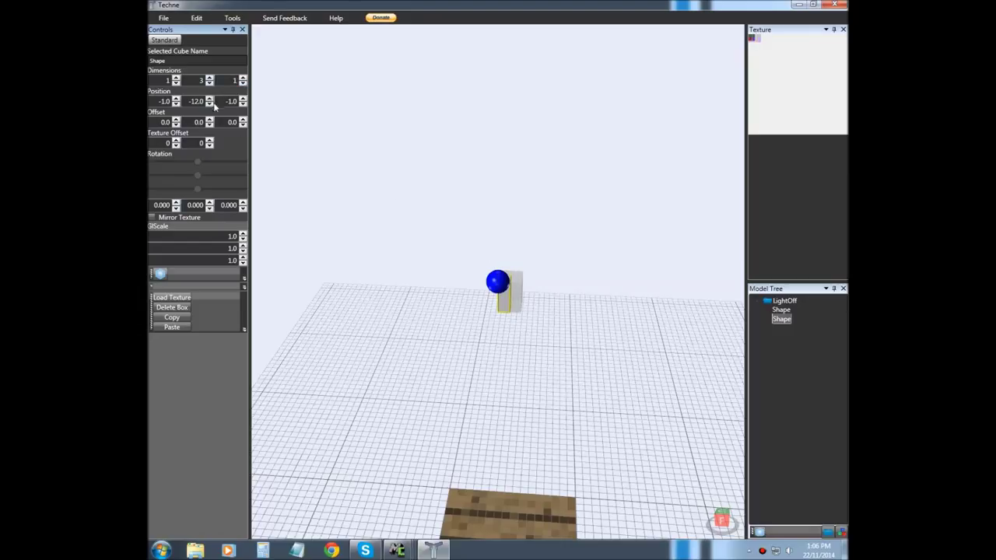
# Raise the thin cube above the wide one by setting its Y position to -16
pyautogui.click(209, 104)
pyautogui.click(209, 104)
pyautogui.click(209, 105)
pyautogui.click(210, 105)
# Set the Y position of the wide lower cube to -13, keeping its Y dimension at 3
pyautogui.moveTo(315, 129); pyautogui.dragTo(420, 162, button='right')
pyautogui.click(531, 304)
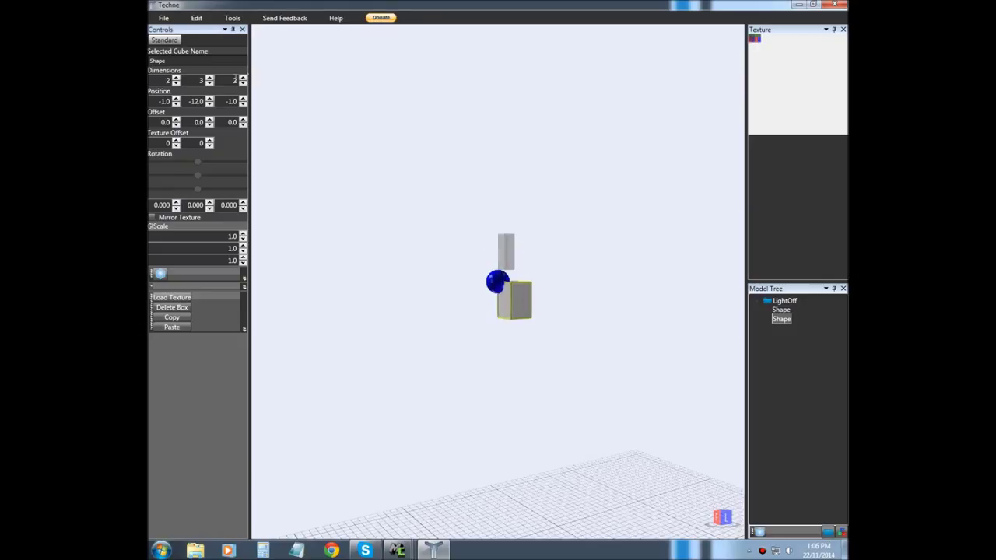
pyautogui.click(209, 84)
pyautogui.click(209, 78)
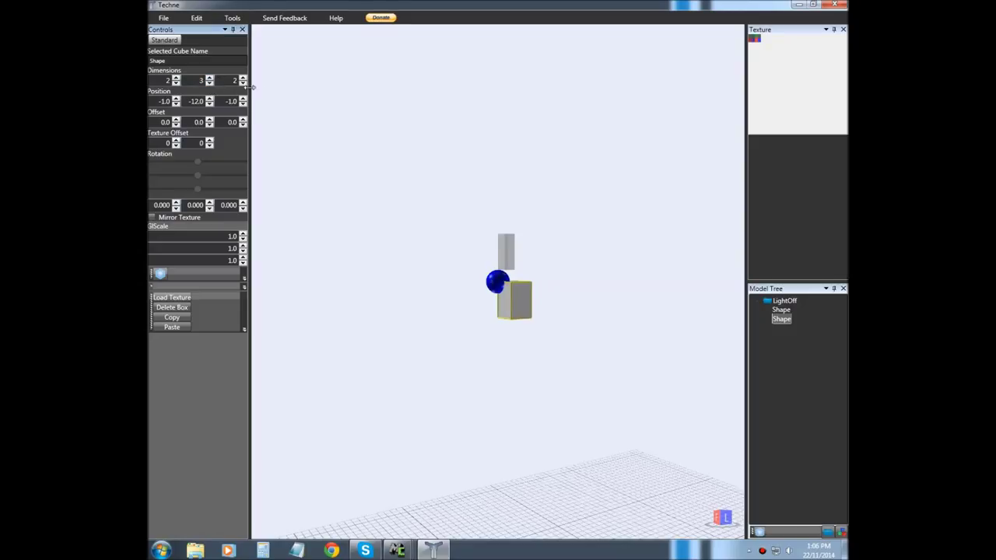
pyautogui.moveTo(362, 136); pyautogui.dragTo(409, 164, button='right')
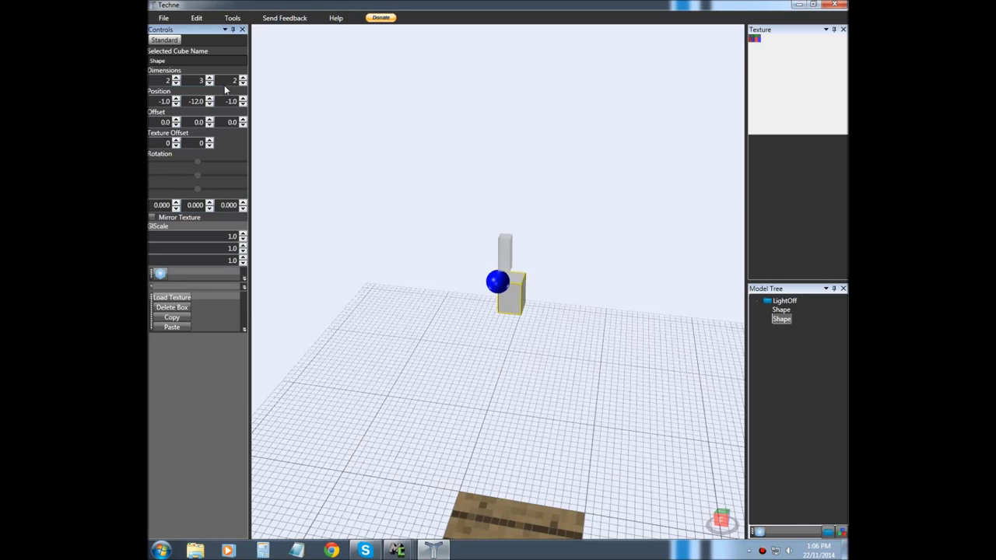
pyautogui.click(208, 101)
pyautogui.click(209, 104)
pyautogui.click(208, 104)
pyautogui.moveTo(462, 138); pyautogui.dragTo(416, 140, button='right')
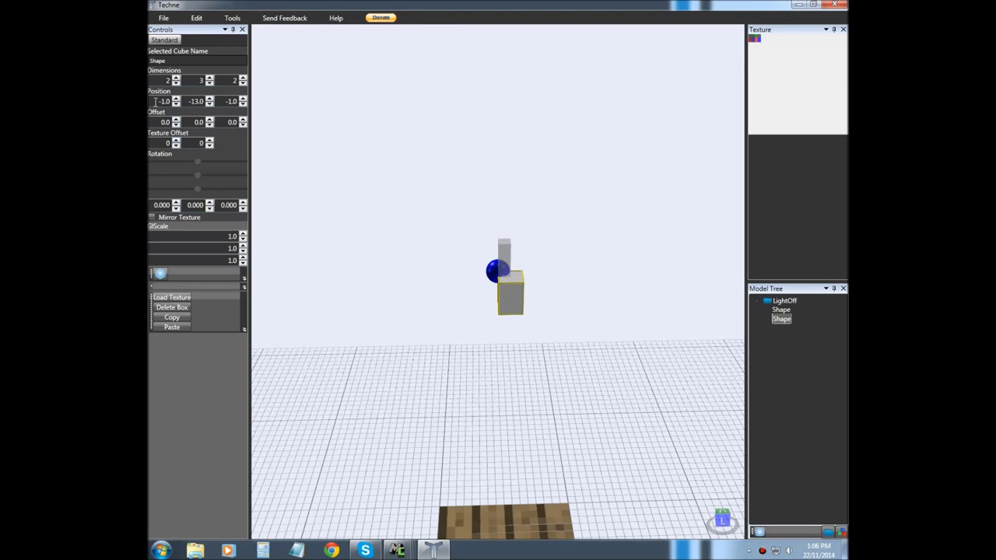
# Centre the wide lower cube under the thin one by setting its X and Z positions to -1.5
pyautogui.doubleClick(166, 101)
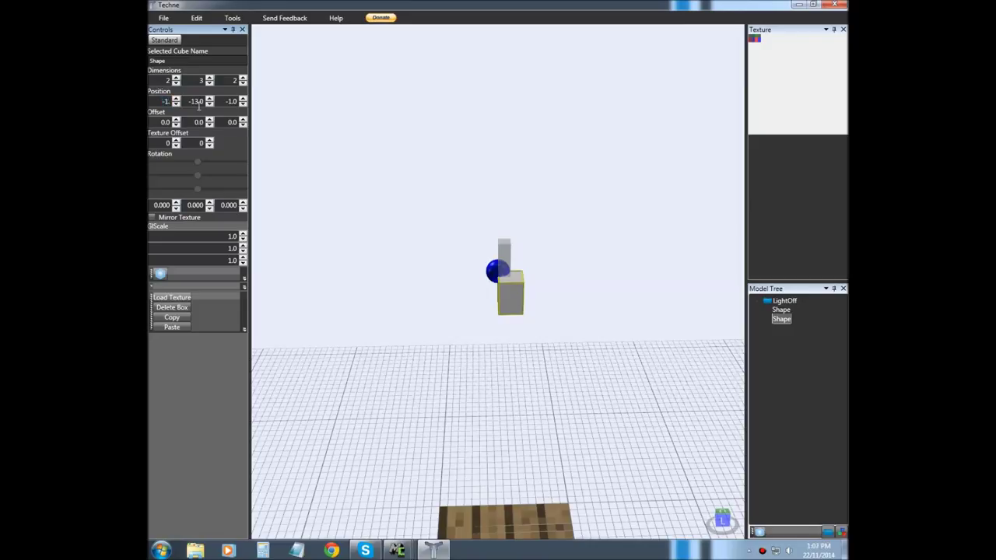
pyautogui.press('Return')
pyautogui.moveTo(562, 193); pyautogui.dragTo(500, 251)
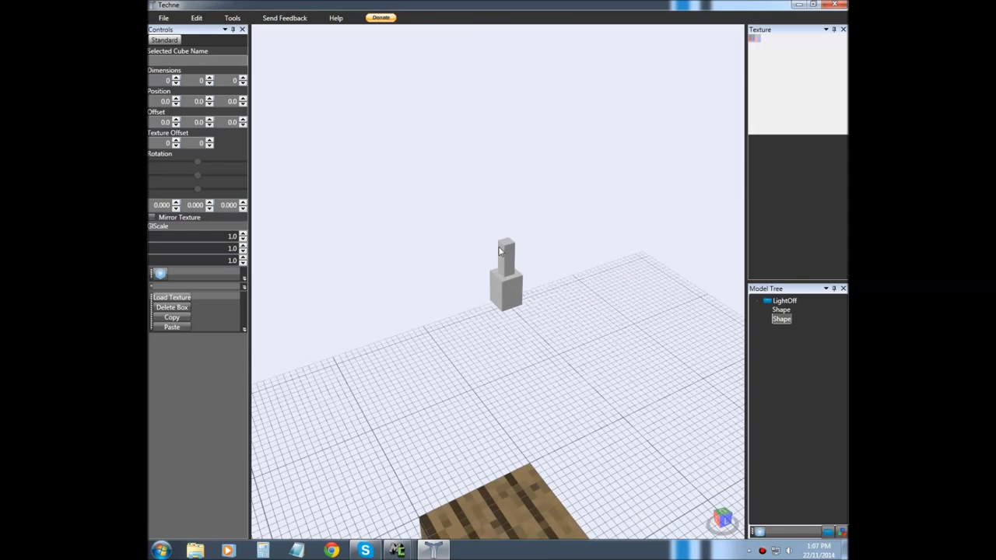
# Shorten the thin upper cube to a Y dimension of 2 and set the lower cube's Y position to -14
pyautogui.click(500, 251)
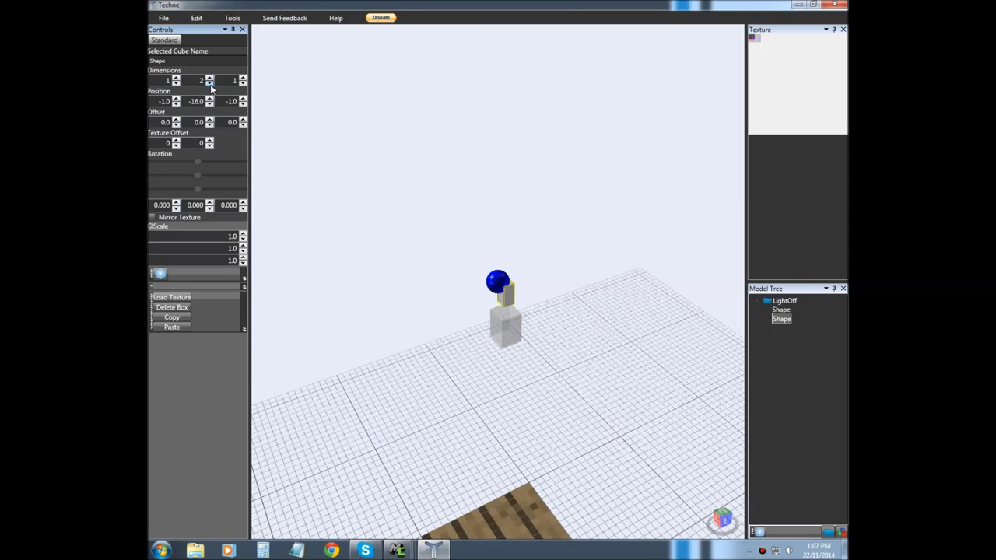
pyautogui.moveTo(492, 324); pyautogui.dragTo(327, 139)
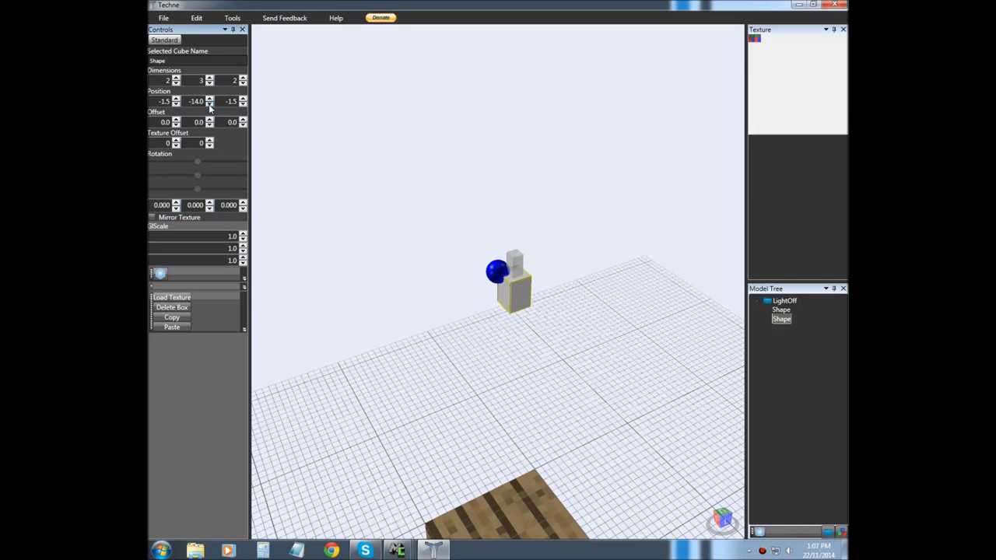
pyautogui.moveTo(533, 216); pyautogui.dragTo(680, 287)
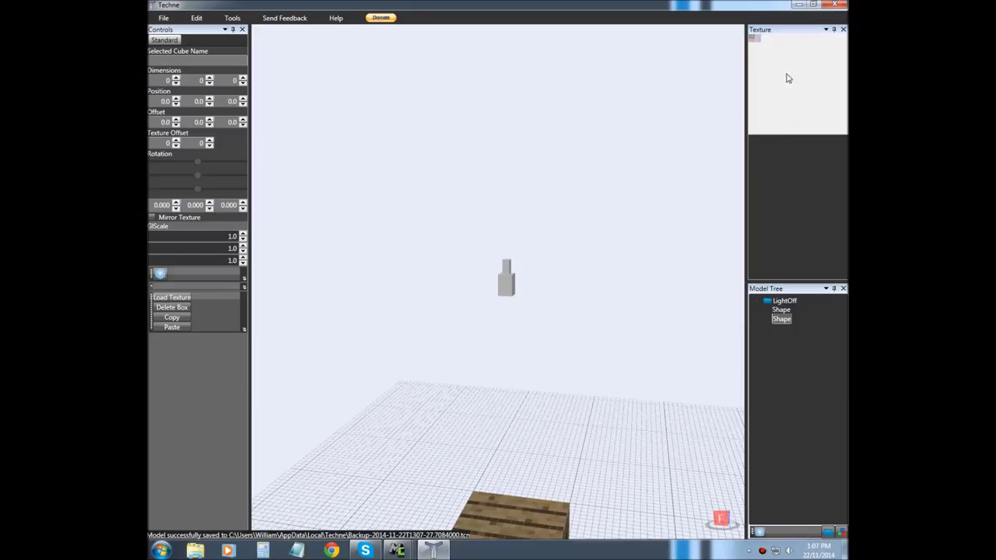
# Separate the thin upper cube's texture from the lower cube's by setting its texture offset to 0 and 5
pyautogui.moveTo(744, 99); pyautogui.dragTo(495, 109)
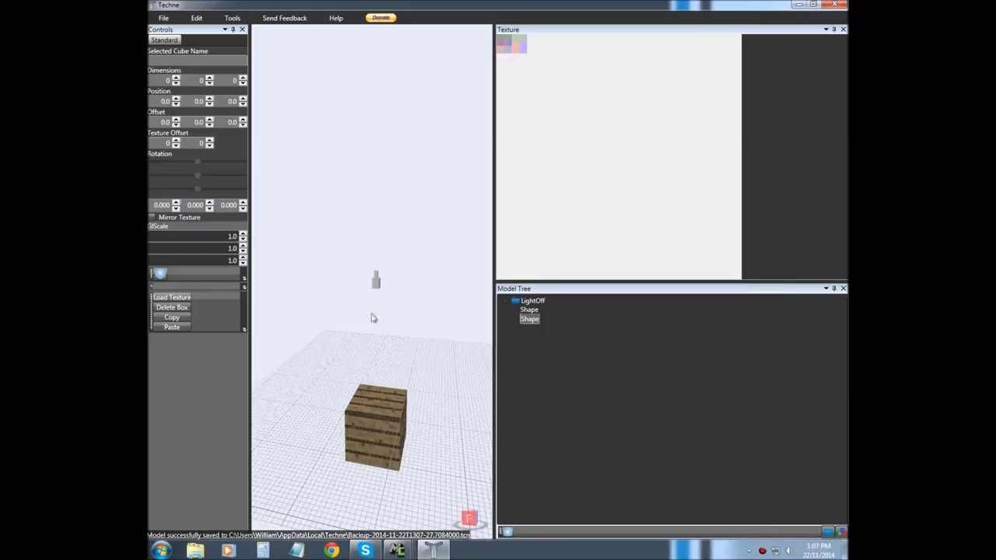
pyautogui.scroll(2, 378, 293)
pyautogui.scroll(3, 381, 289)
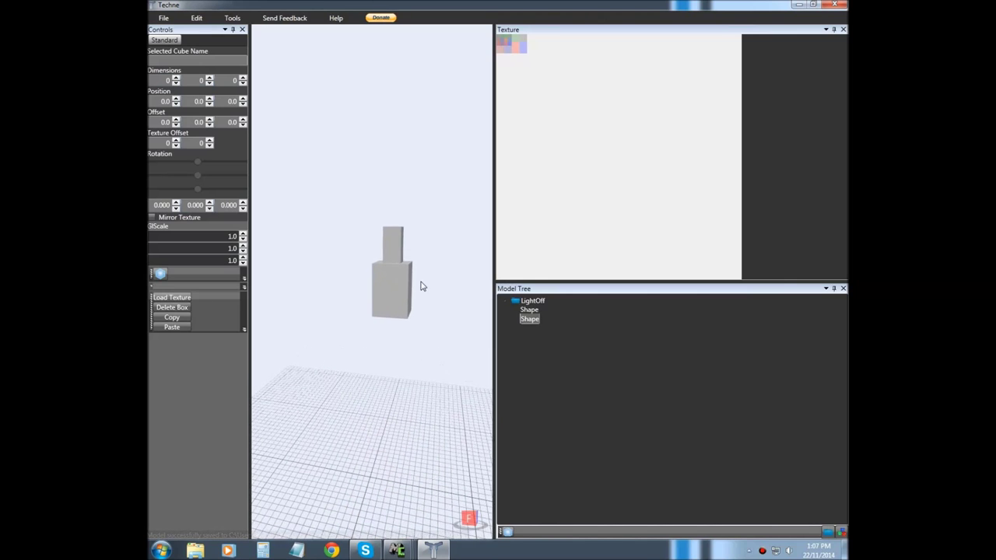
pyautogui.click(386, 267)
pyautogui.scroll(-4, 387, 267)
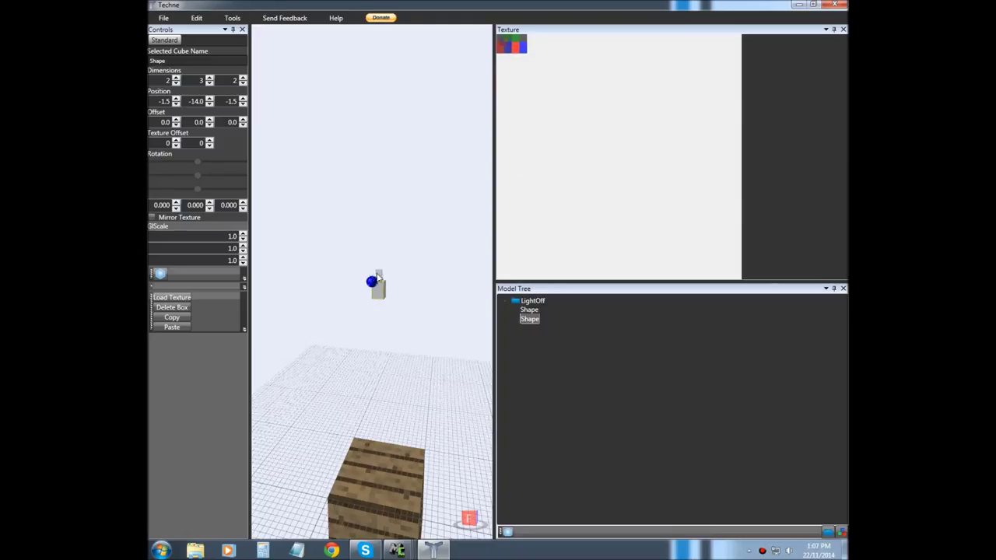
pyautogui.click(380, 278)
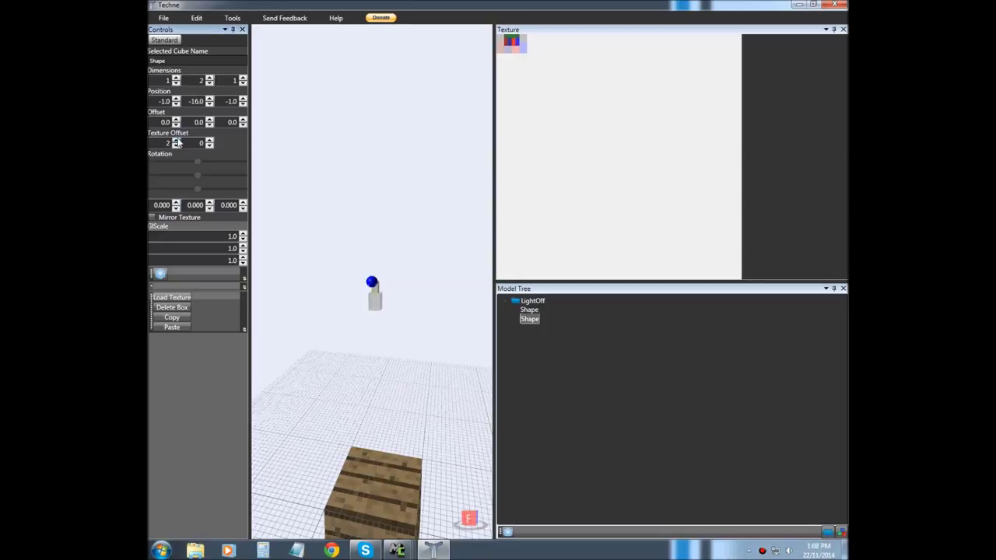
pyautogui.click(209, 141)
pyautogui.click(208, 140)
pyautogui.click(208, 141)
pyautogui.click(208, 141)
pyautogui.click(208, 141)
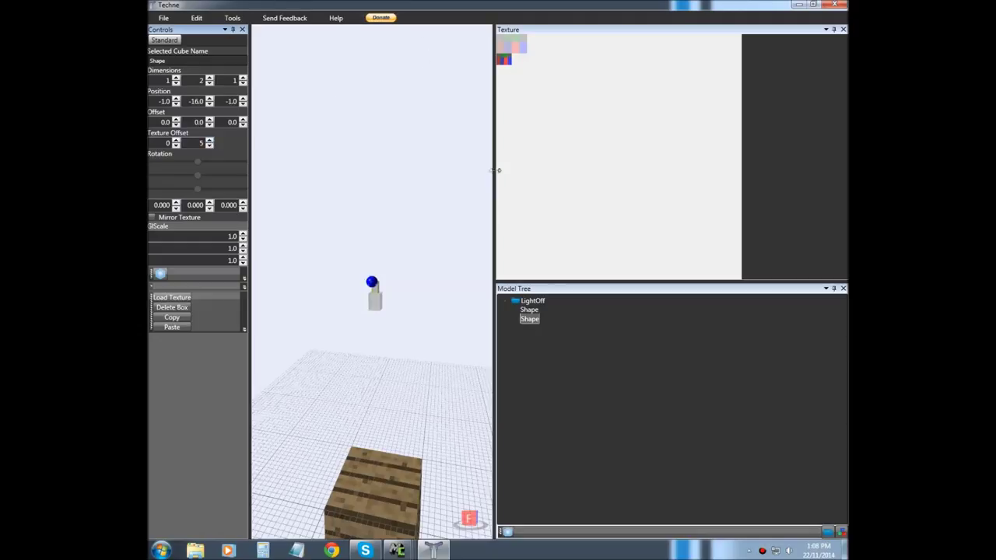
pyautogui.moveTo(494, 142); pyautogui.dragTo(722, 109)
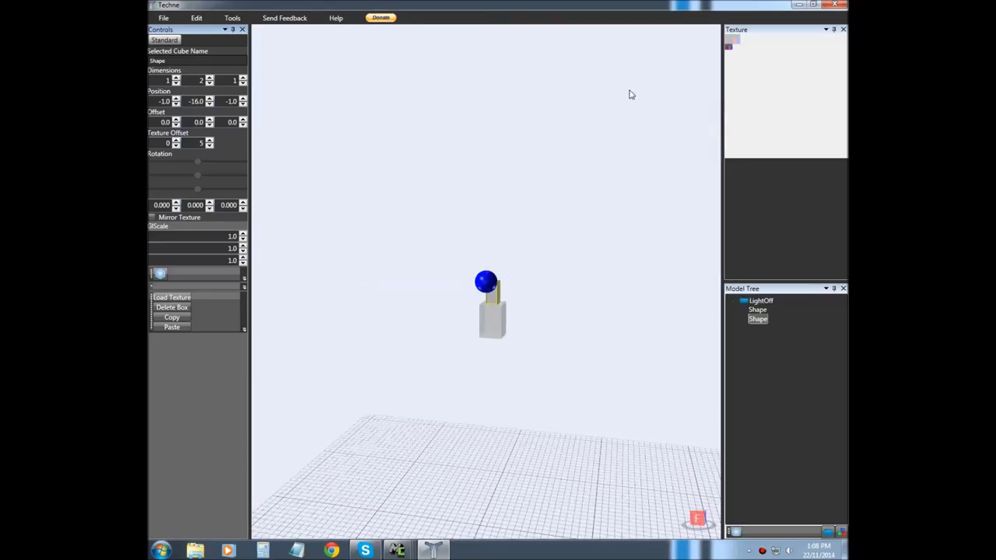
# Save the model to the Desktop as a Techne Model file named LightOff
pyautogui.click(163, 18)
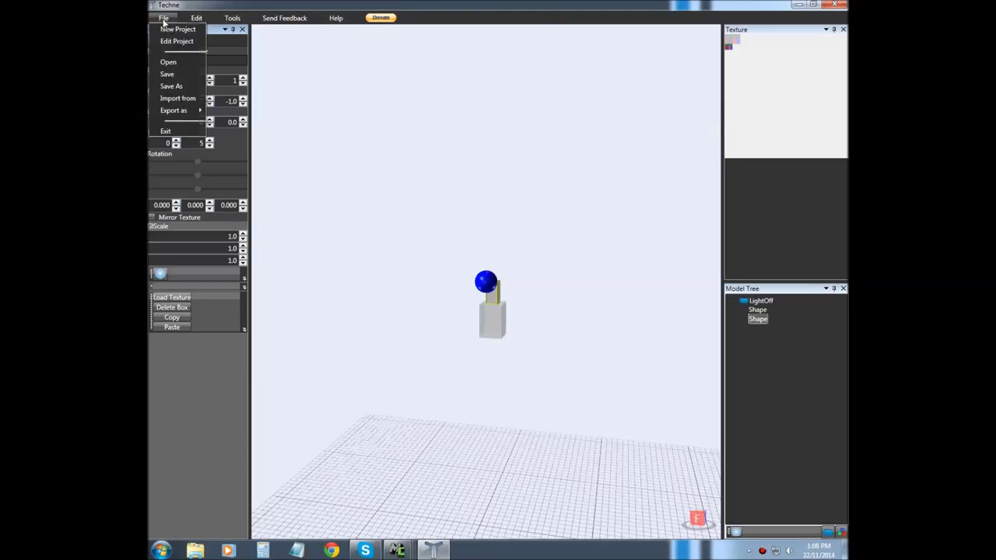
pyautogui.click(170, 84)
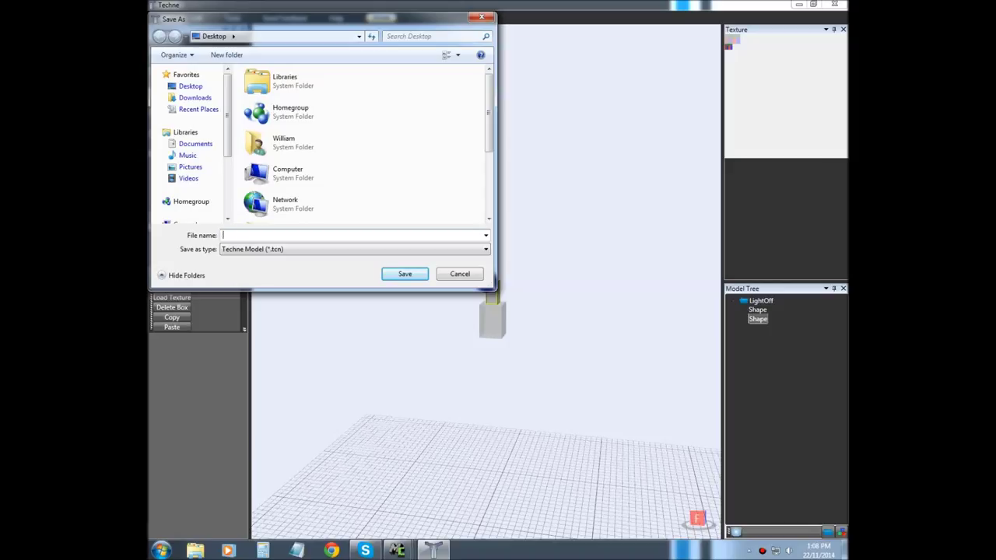
pyautogui.write('LightOff')
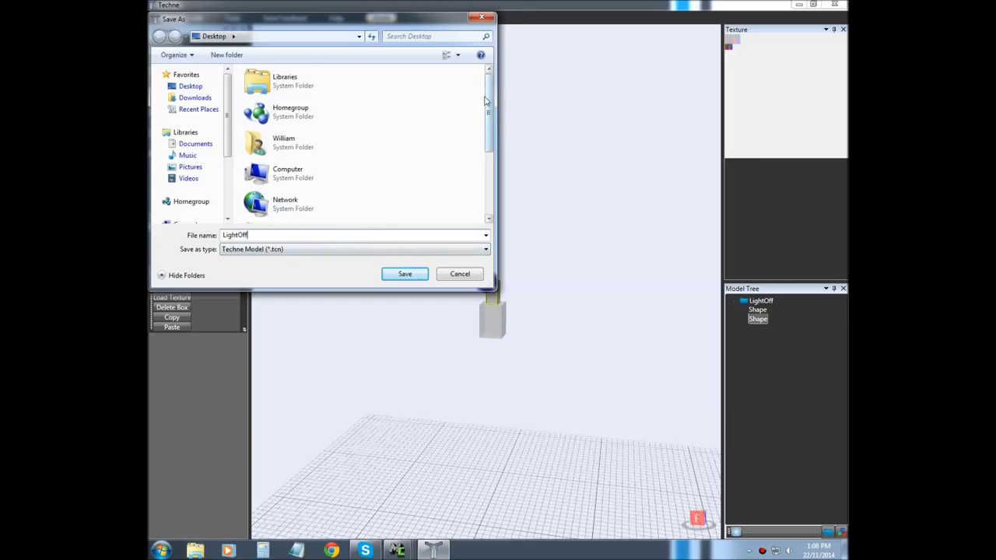
pyautogui.scroll(-4, 373, 101)
pyautogui.scroll(4, 373, 101)
pyautogui.click(405, 273)
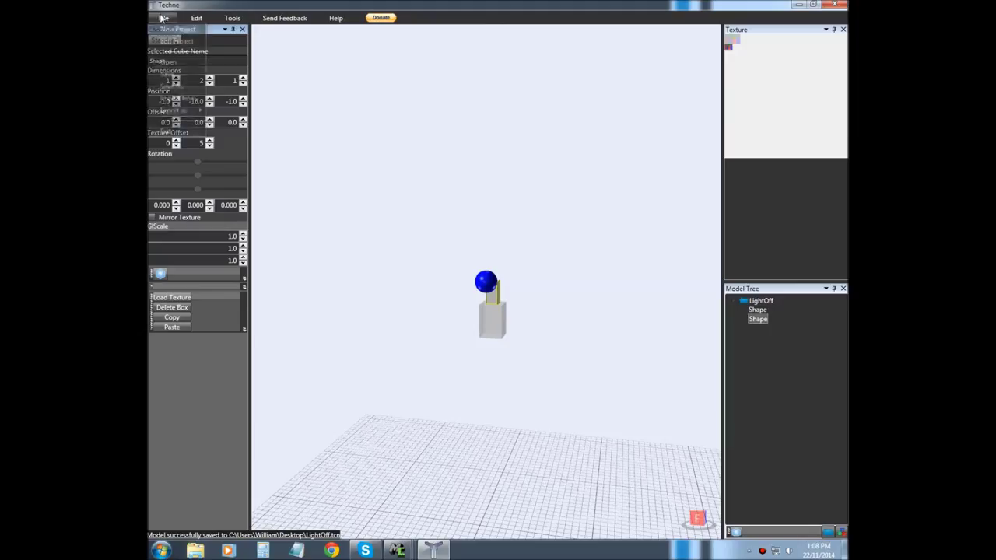
# Export the model to the Desktop as a Java file named LightOff.java
pyautogui.click(163, 17)
pyautogui.moveTo(185, 113)
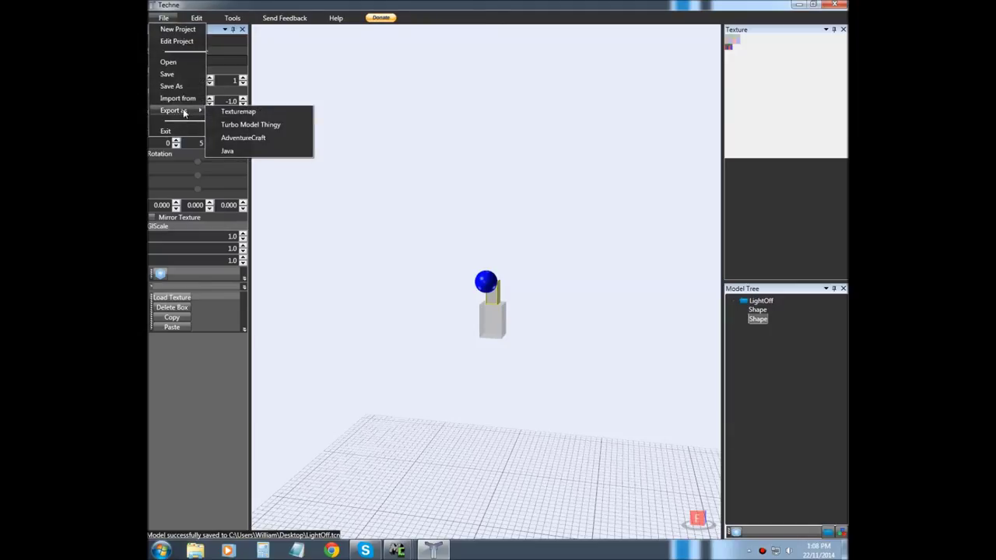
pyautogui.click(232, 151)
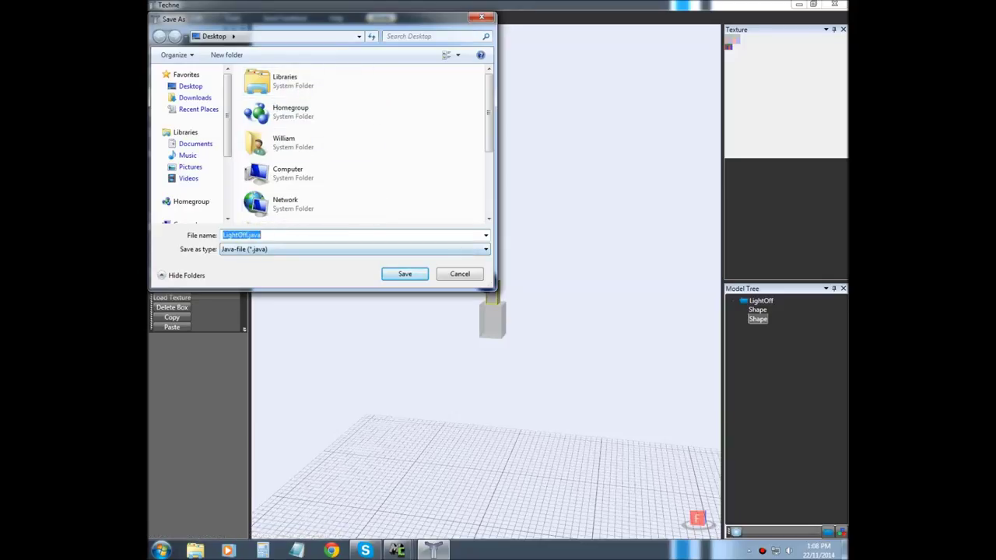
pyautogui.click(250, 235)
pyautogui.moveTo(250, 235)
pyautogui.mouseDown()
pyautogui.moveTo(225, 235)
pyautogui.moveTo(250, 235)
pyautogui.mouseUp()
pyautogui.doubleClick(243, 235)
pyautogui.click(245, 235)
pyautogui.doubleClick(248, 235)
pyautogui.press('End')
pyautogui.doubleClick(246, 235)
pyautogui.press('End')
pyautogui.click(249, 234)
pyautogui.click(404, 274)
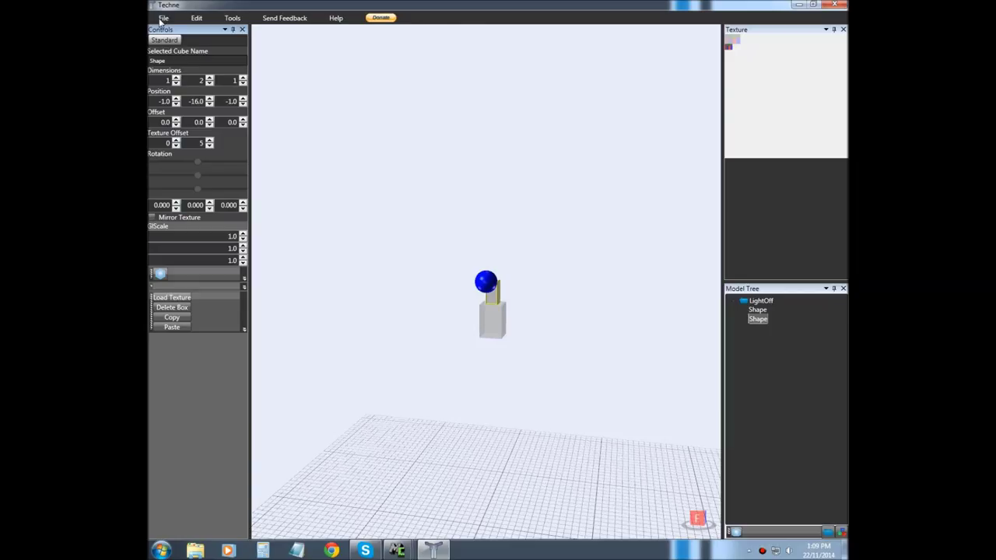
# Export the model's texture map to the Desktop as LightOff.png
pyautogui.click(162, 18)
pyautogui.moveTo(181, 114)
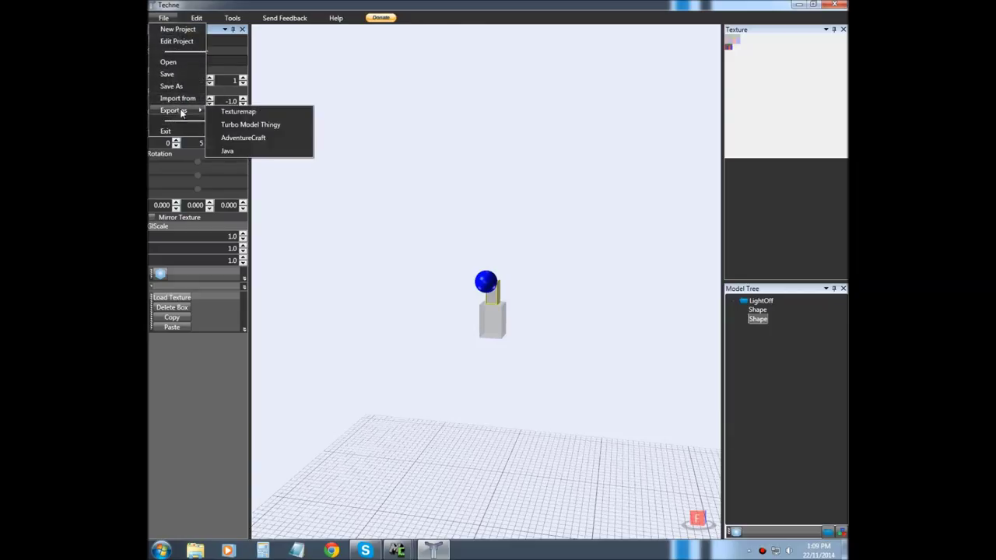
pyautogui.click(235, 114)
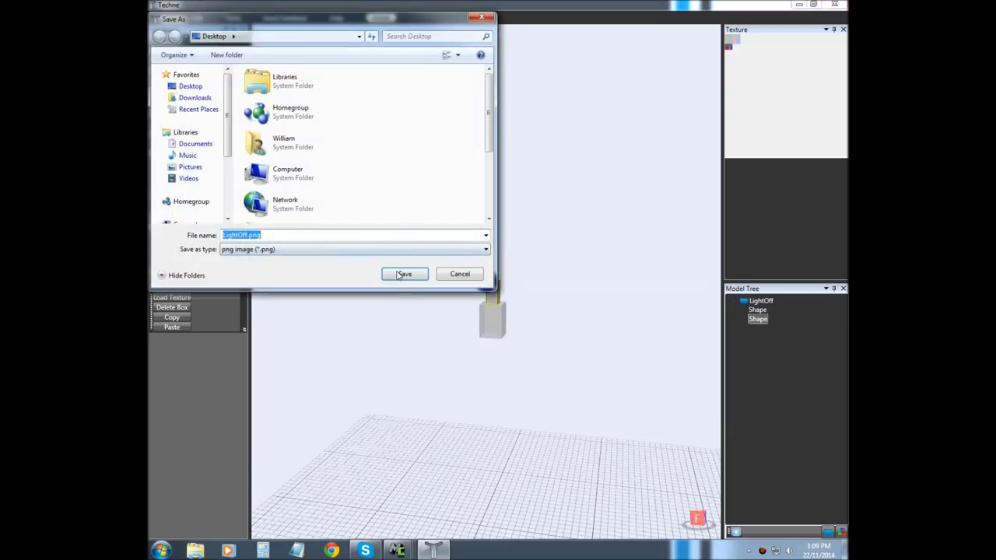
pyautogui.click(401, 275)
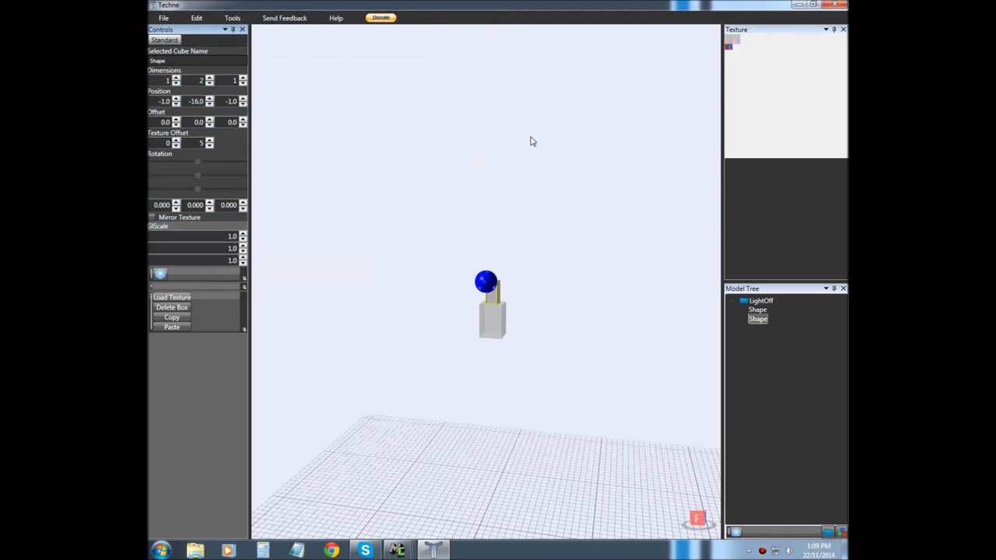
# Enlarge the wide lower cube to dimensions of 3 in X, 4 in Y and 3 in Z
pyautogui.moveTo(509, 340); pyautogui.dragTo(529, 286)
pyautogui.scroll(3, 544, 303)
pyautogui.scroll(-2, 603, 319)
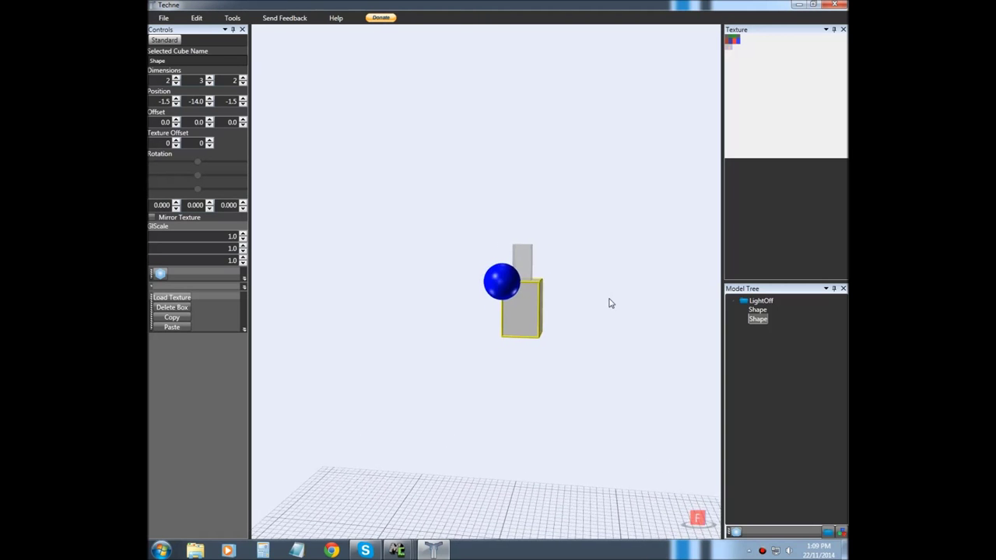
pyautogui.click(176, 79)
pyautogui.click(177, 79)
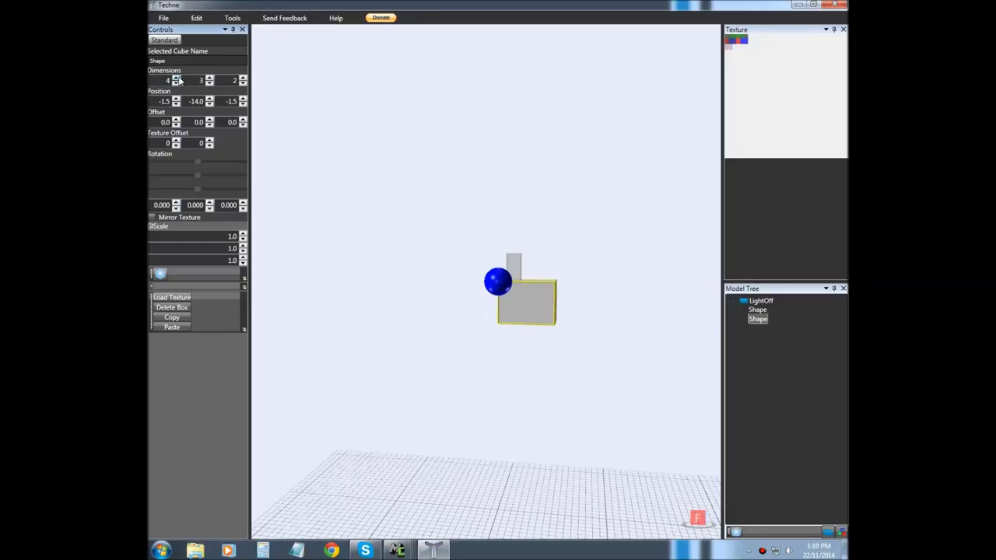
pyautogui.click(177, 84)
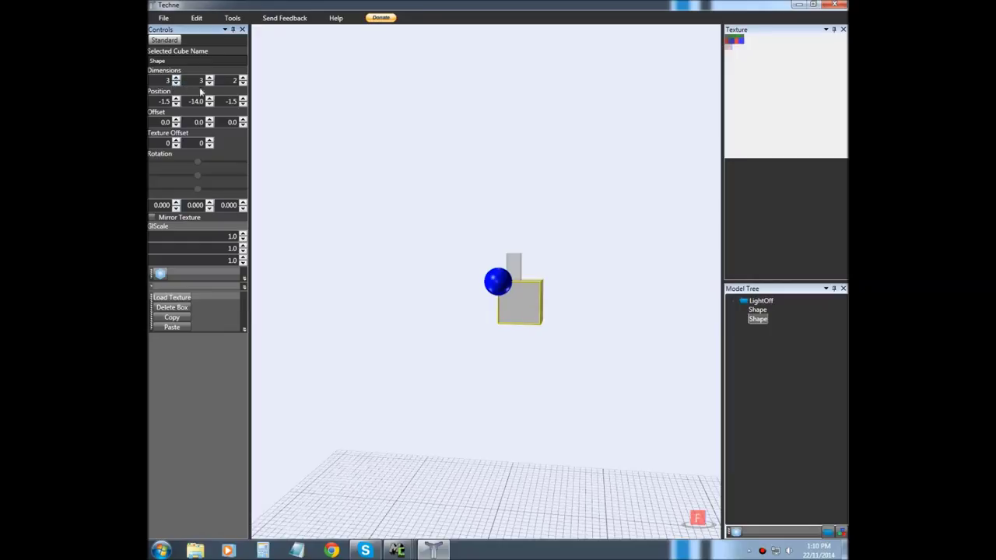
pyautogui.click(244, 79)
pyautogui.click(210, 79)
# Set the enlarged lower cube's X position to -1 and its Z position to 0
pyautogui.moveTo(556, 183); pyautogui.dragTo(510, 223, button='right')
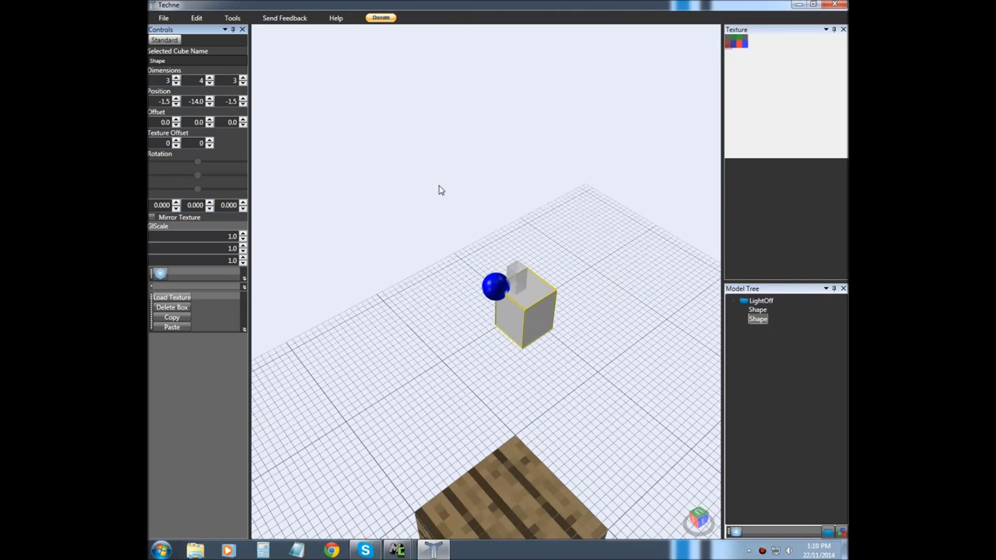
pyautogui.doubleClick(167, 101)
pyautogui.doubleClick(232, 101)
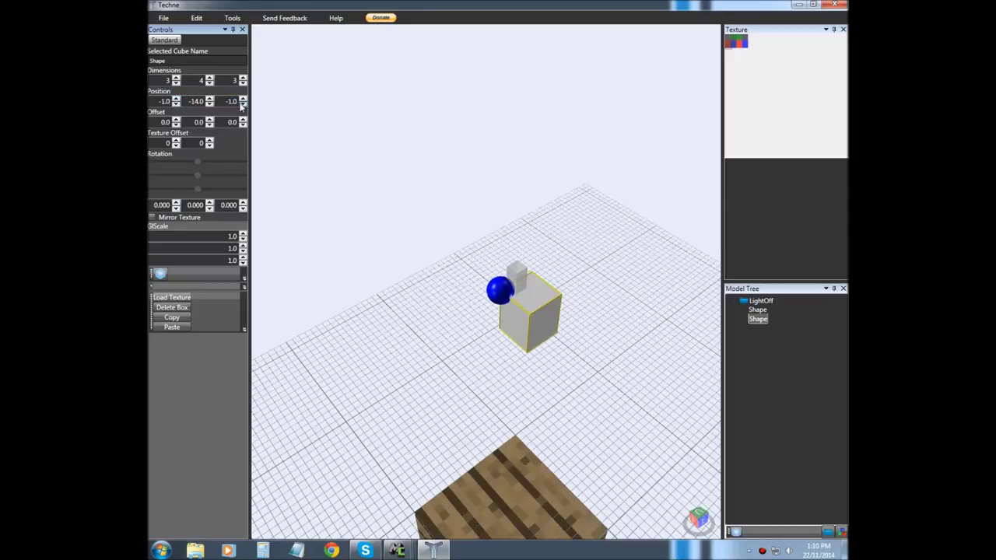
pyautogui.click(242, 98)
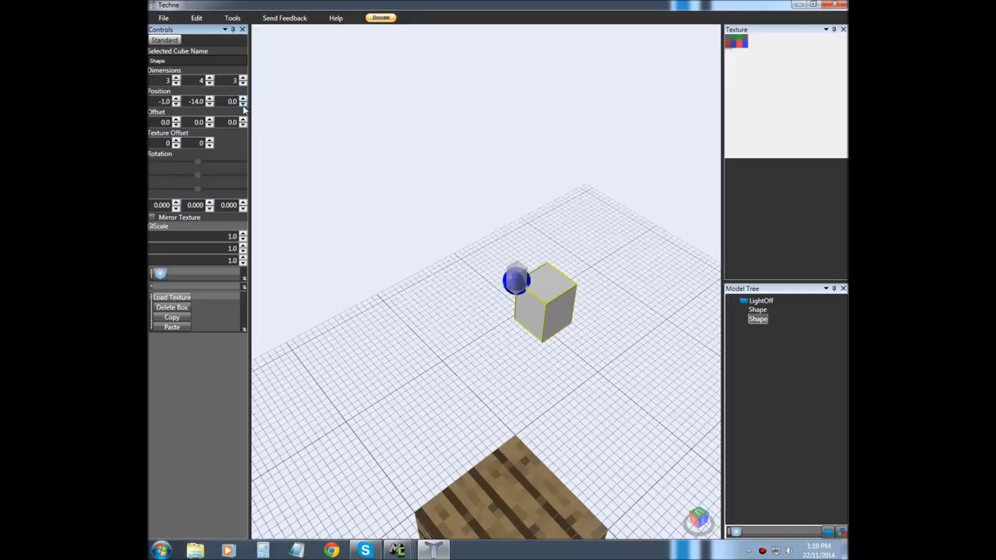
# Set the enlarged lower cube's X position to -2 and its Z position to -2
pyautogui.click(242, 104)
pyautogui.click(242, 105)
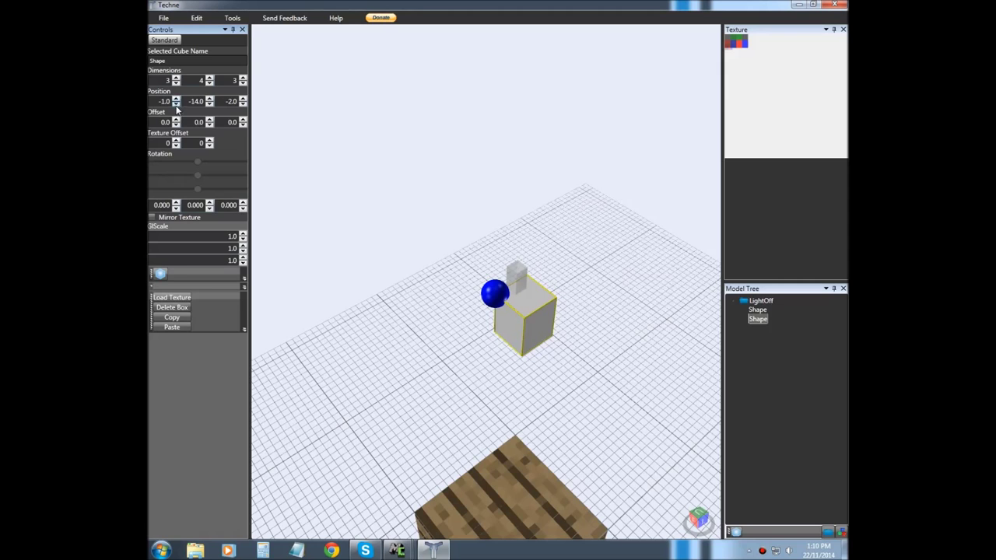
pyautogui.click(573, 197)
pyautogui.moveTo(573, 198); pyautogui.dragTo(520, 205)
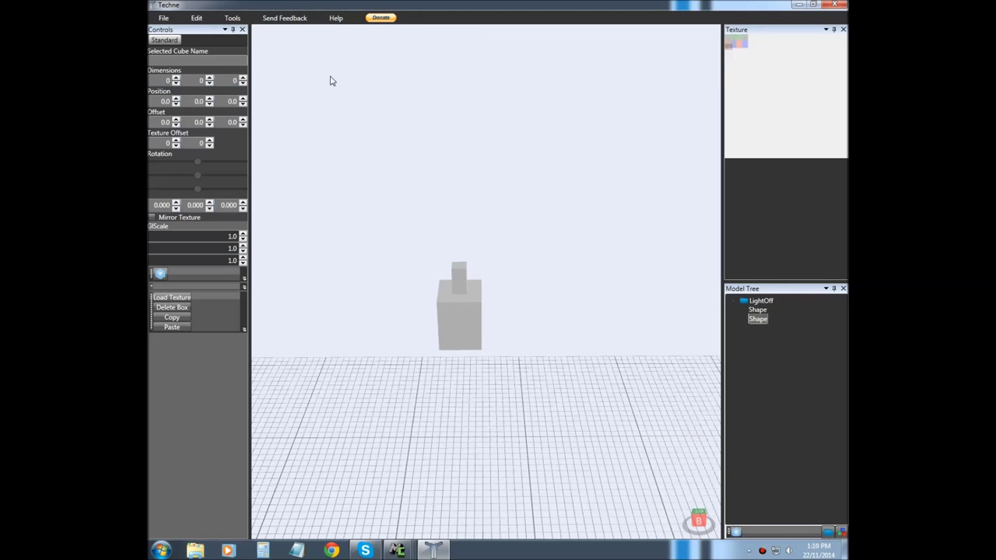
# Enlarge the texture view and set the small upper cube's vertical texture offset to 7 so its texture clears the larger cube's
pyautogui.click(466, 274)
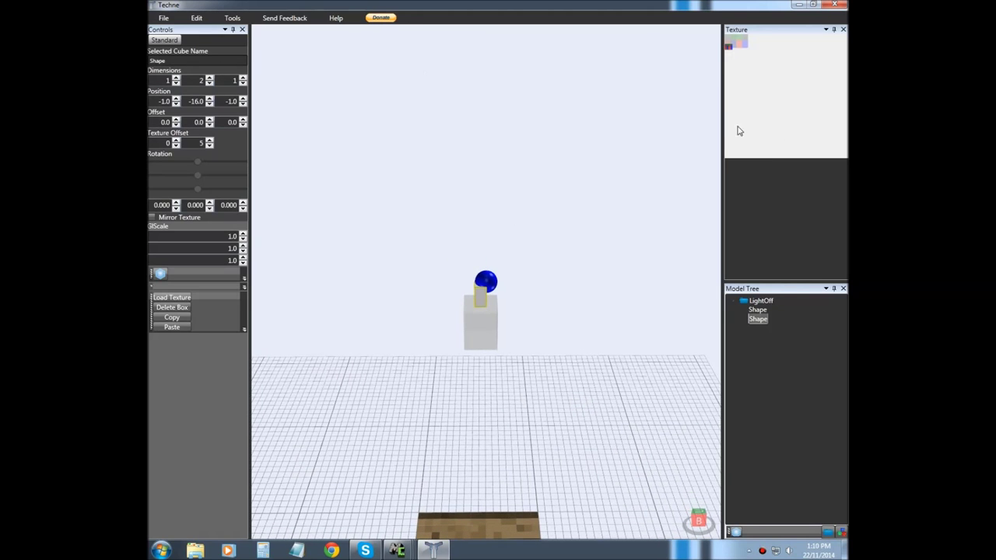
pyautogui.moveTo(723, 120); pyautogui.dragTo(494, 117)
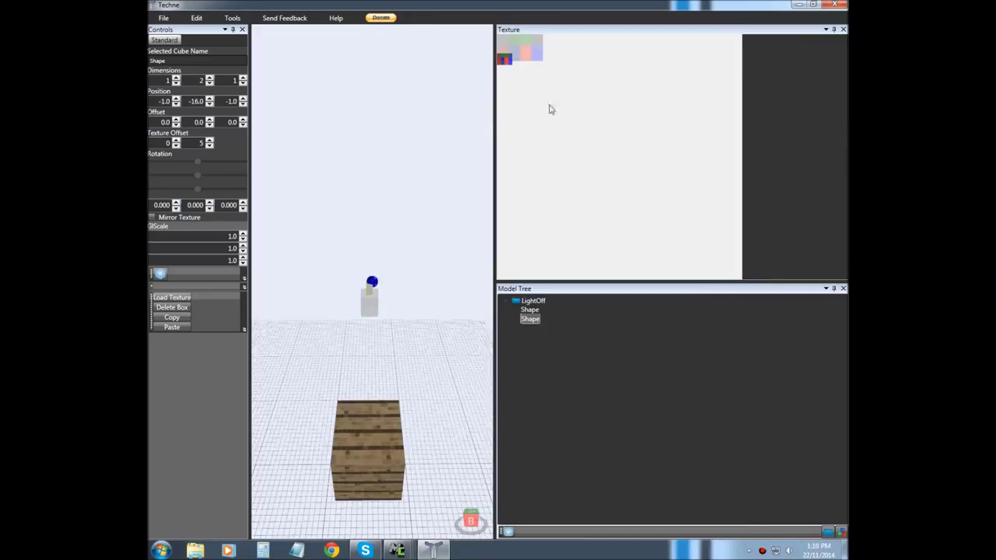
pyautogui.click(209, 139)
pyautogui.click(209, 139)
pyautogui.moveTo(524, 320); pyautogui.dragTo(502, 127)
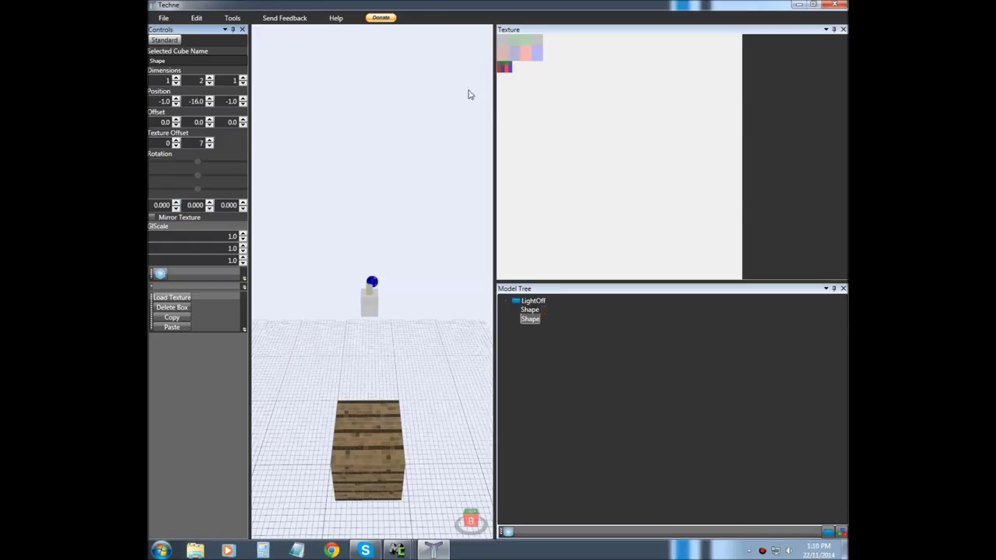
# Rename the lower cube as Shape0 and the upper cube as Shape1 in the model tree
pyautogui.moveTo(539, 311)
pyautogui.mouseDown()
pyautogui.moveTo(531, 319)
pyautogui.moveTo(530, 303)
pyautogui.mouseUp()
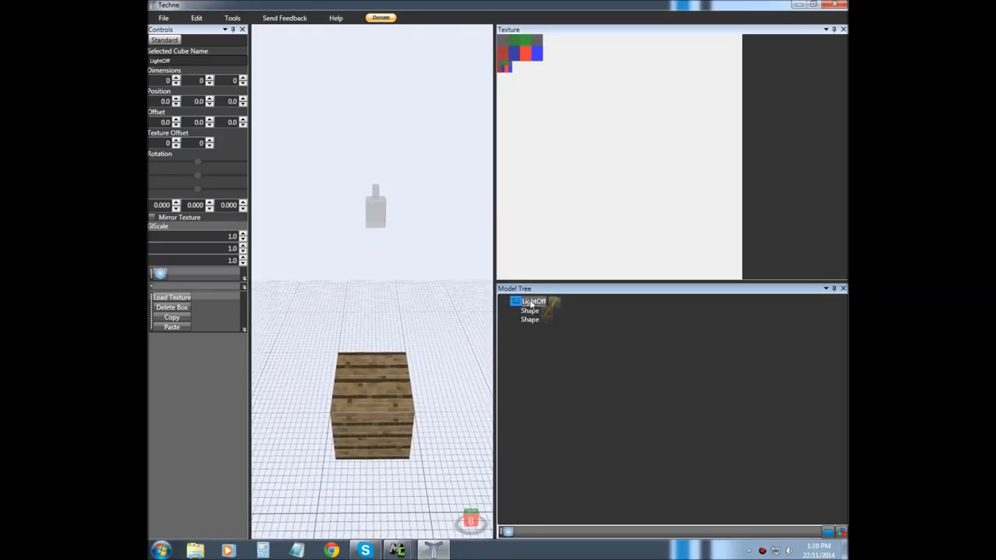
pyautogui.click(536, 310)
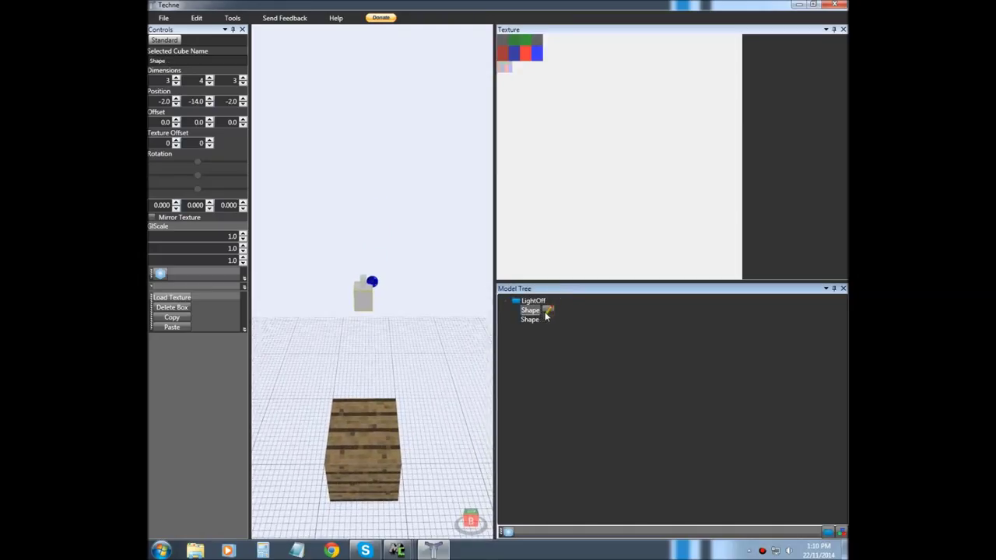
pyautogui.click(548, 311)
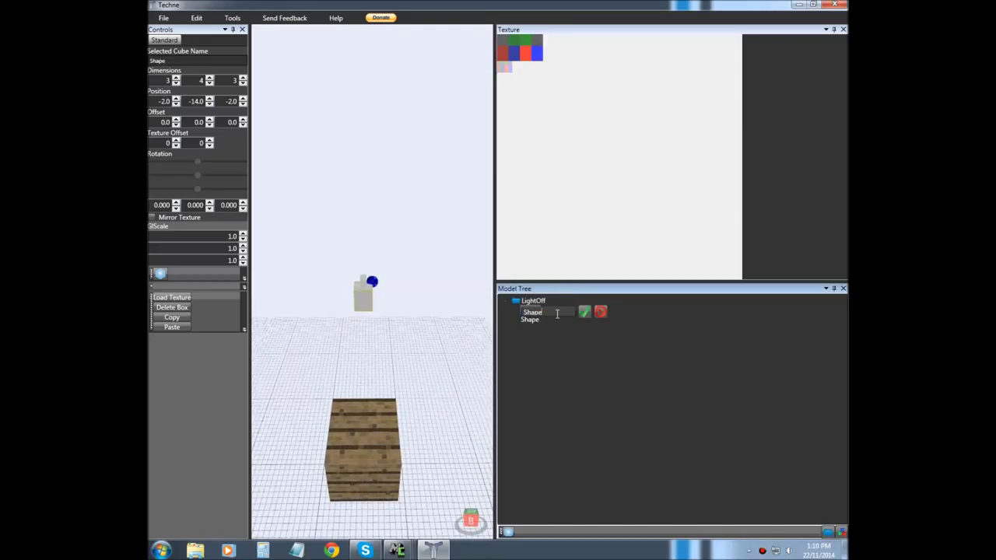
pyautogui.press('Return')
pyautogui.click(529, 319)
pyautogui.click(548, 320)
pyautogui.write('1')
pyautogui.press('Return')
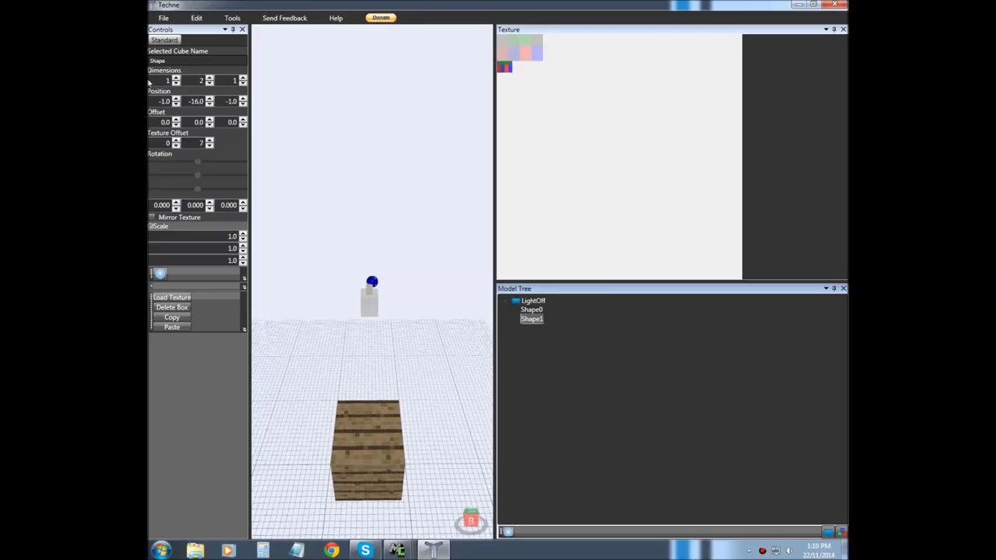
pyautogui.click(163, 18)
pyautogui.moveTo(177, 111)
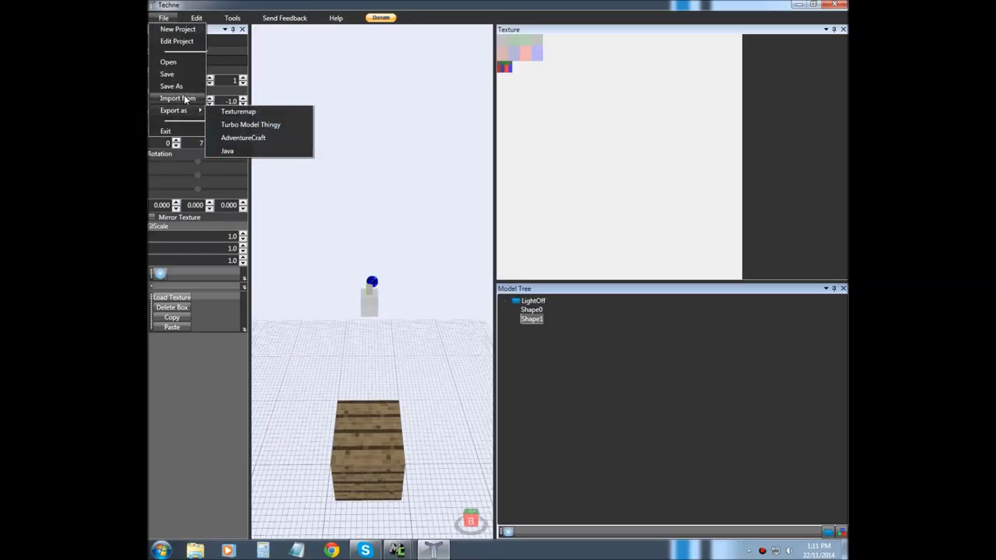
pyautogui.click(176, 86)
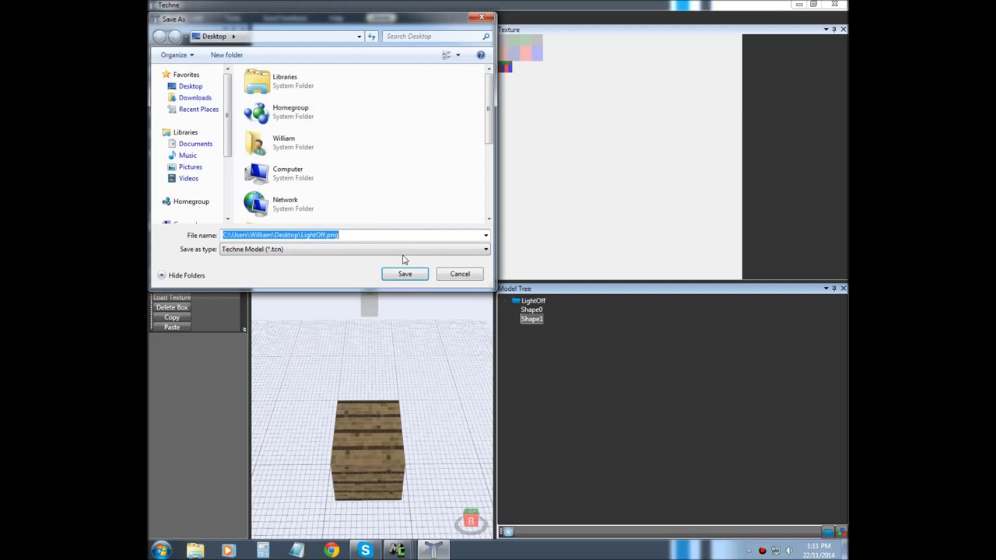
pyautogui.click(457, 277)
# Rename the model from LightOff to LightOn and check the model name in the project settings
pyautogui.doubleClick(551, 302)
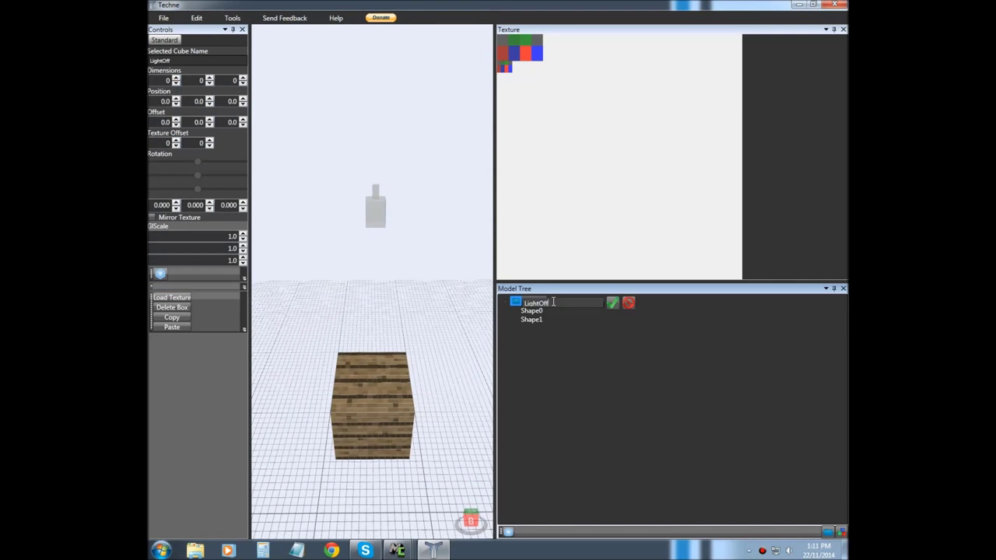
pyautogui.write('n')
pyautogui.press('Return')
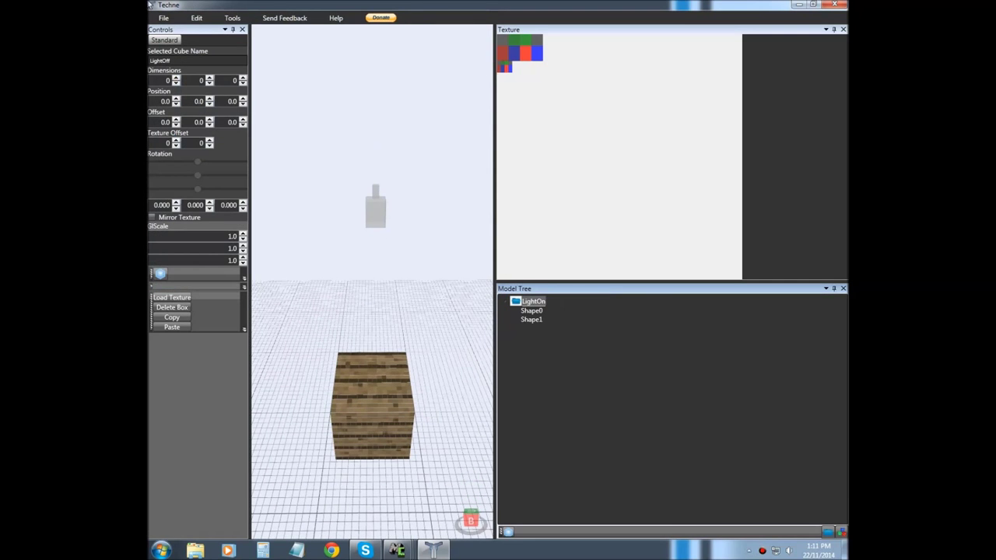
pyautogui.click(196, 18)
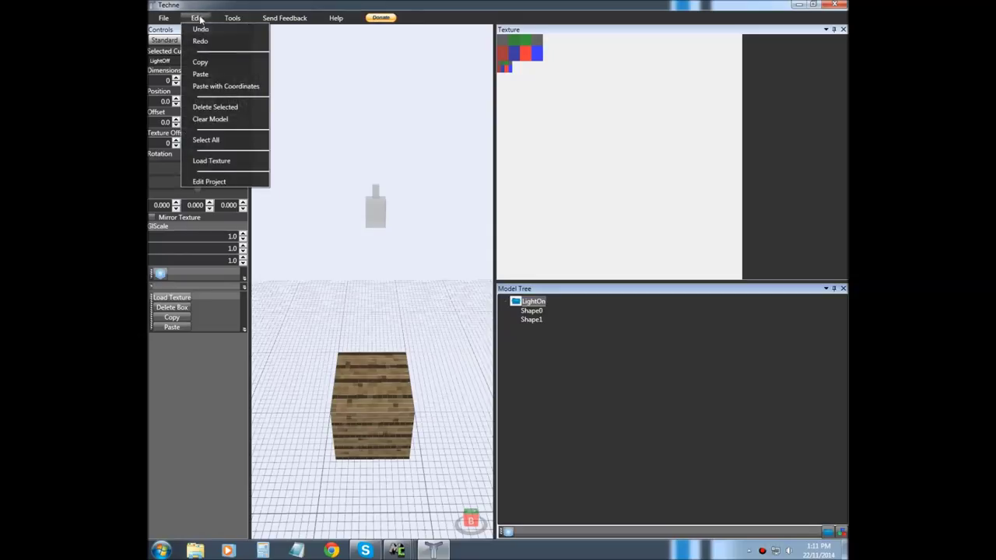
pyautogui.click(210, 182)
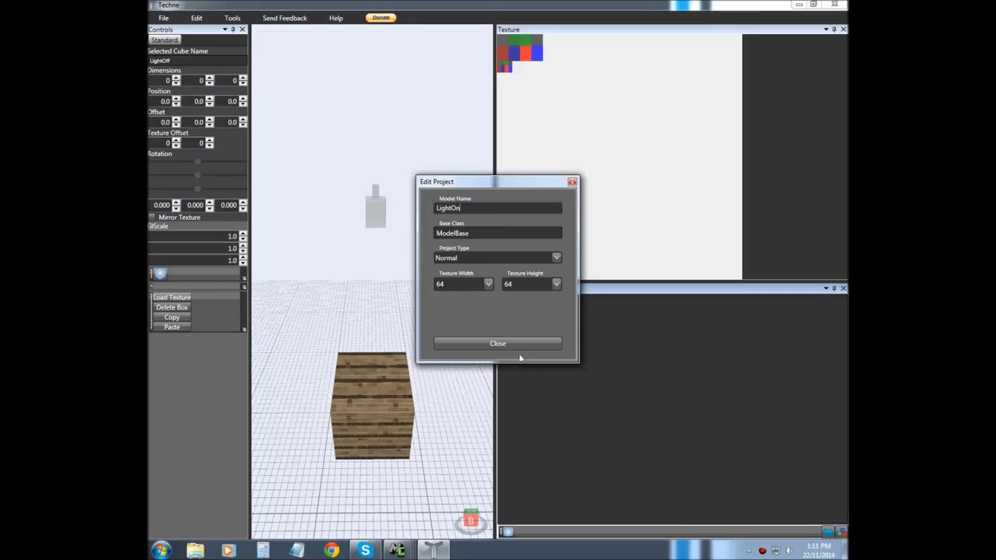
pyautogui.click(498, 343)
# Save the model to the Desktop as a new Techne file named LightOn
pyautogui.click(163, 18)
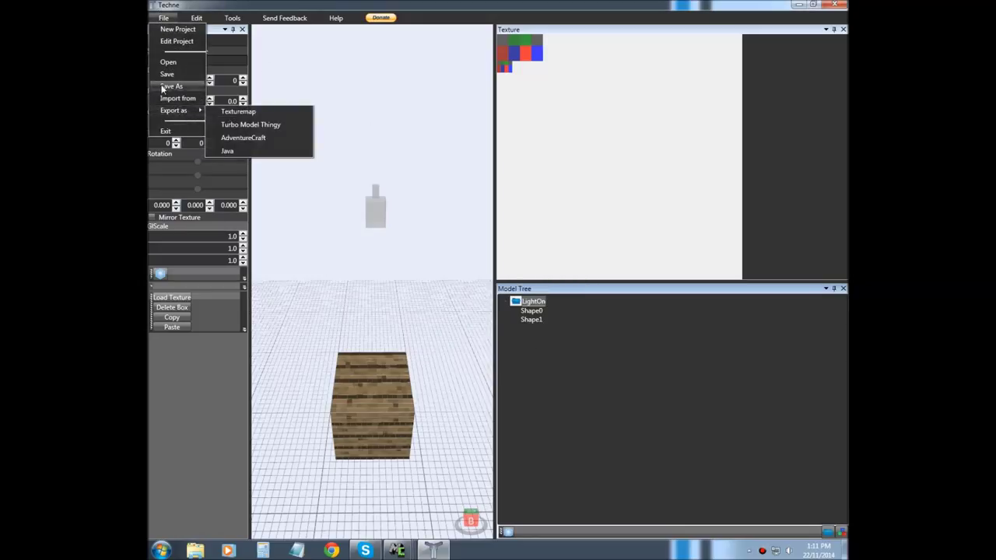
pyautogui.click(171, 86)
pyautogui.press('BackSpace')
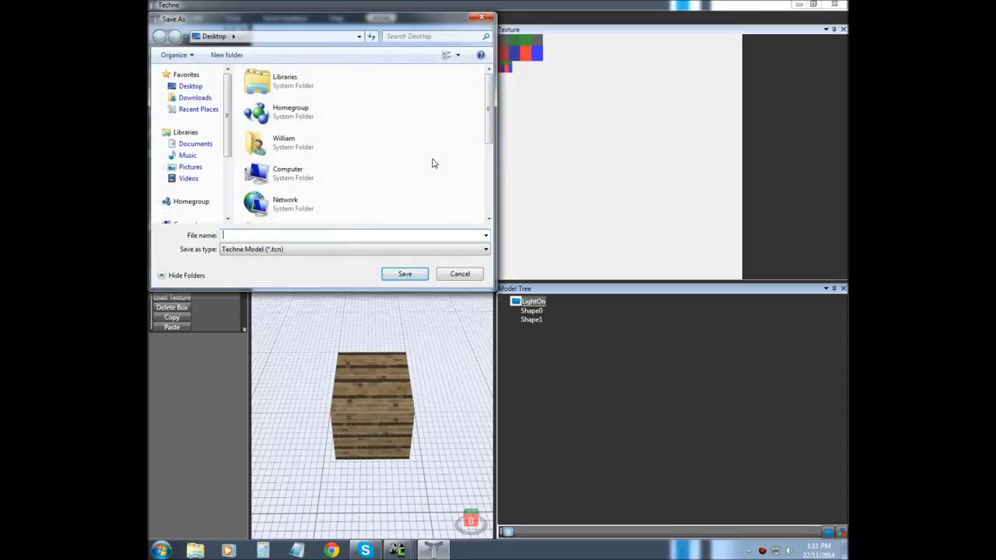
pyautogui.write('LightO')
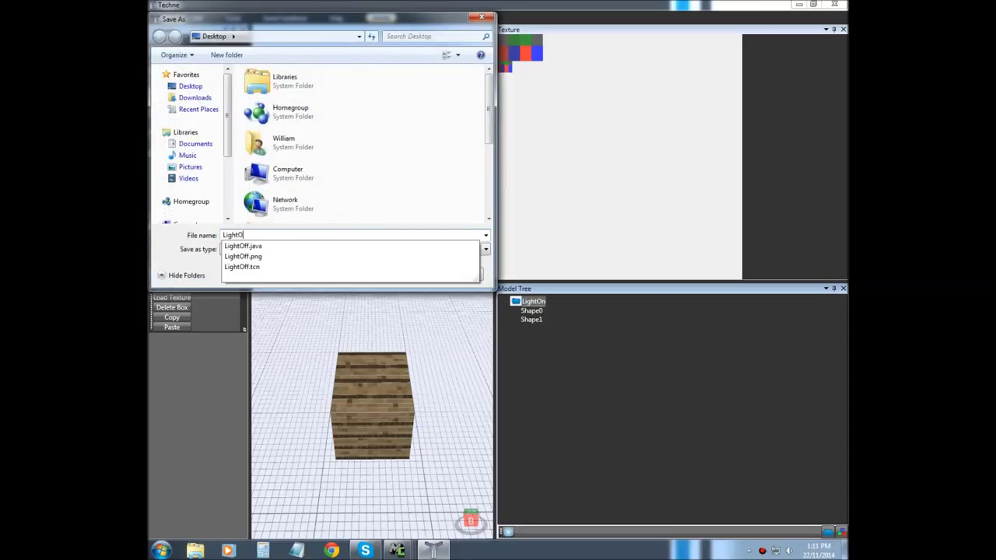
pyautogui.write('n')
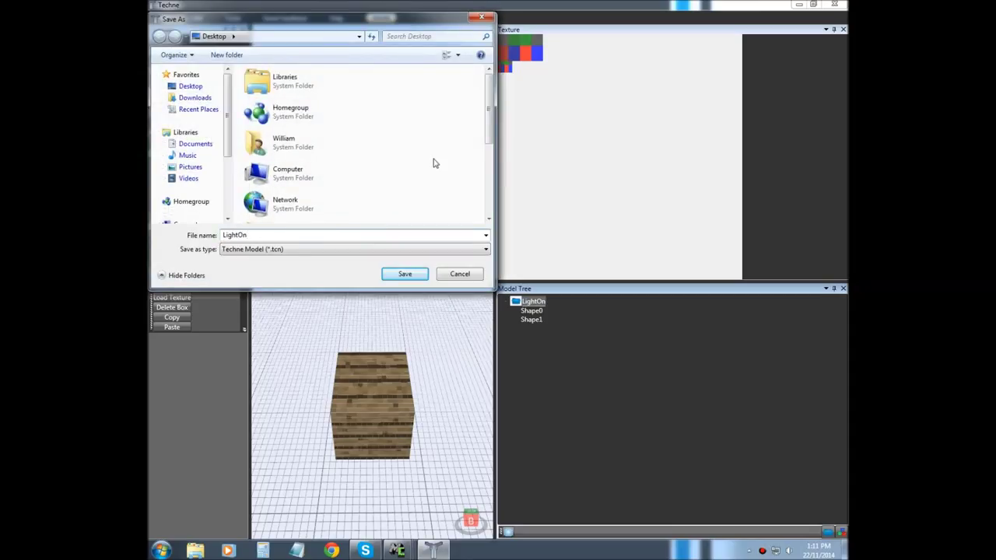
pyautogui.click(405, 274)
# Export the LightOn model to the Desktop as a Java file named LightOn.java
pyautogui.click(166, 17)
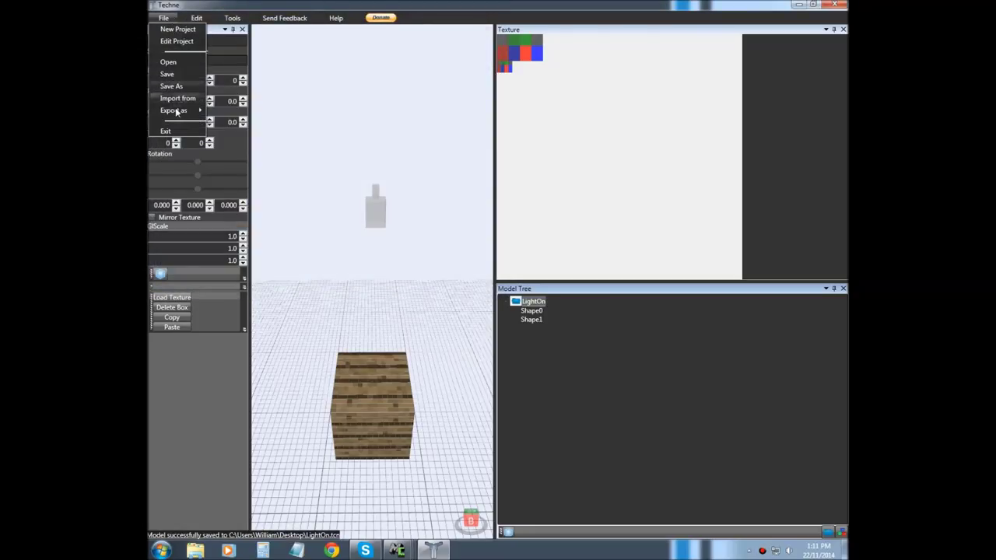
pyautogui.moveTo(183, 111)
pyautogui.click(234, 150)
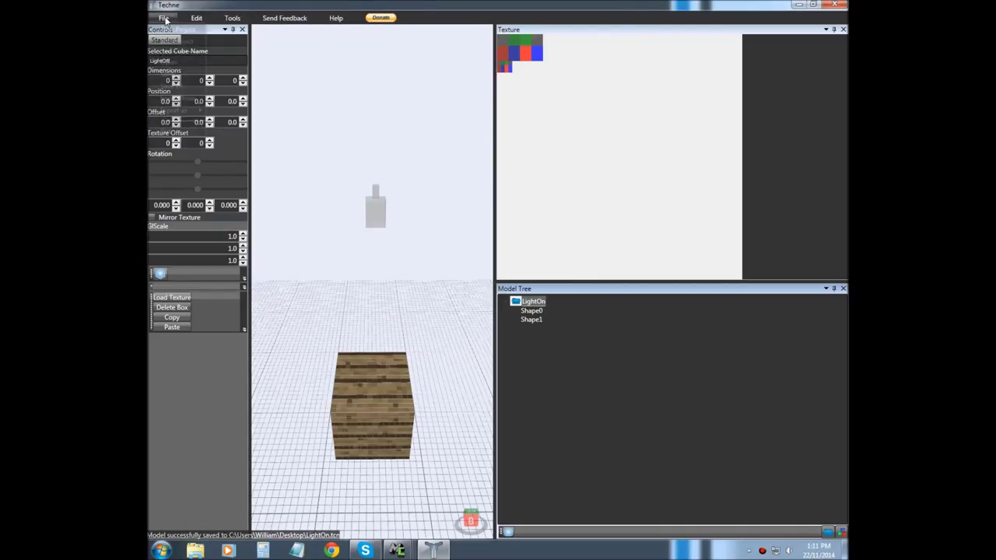
# Export the LightOn model's texture map to the Desktop as LightOn.png
pyautogui.click(165, 19)
pyautogui.moveTo(182, 111)
pyautogui.click(262, 111)
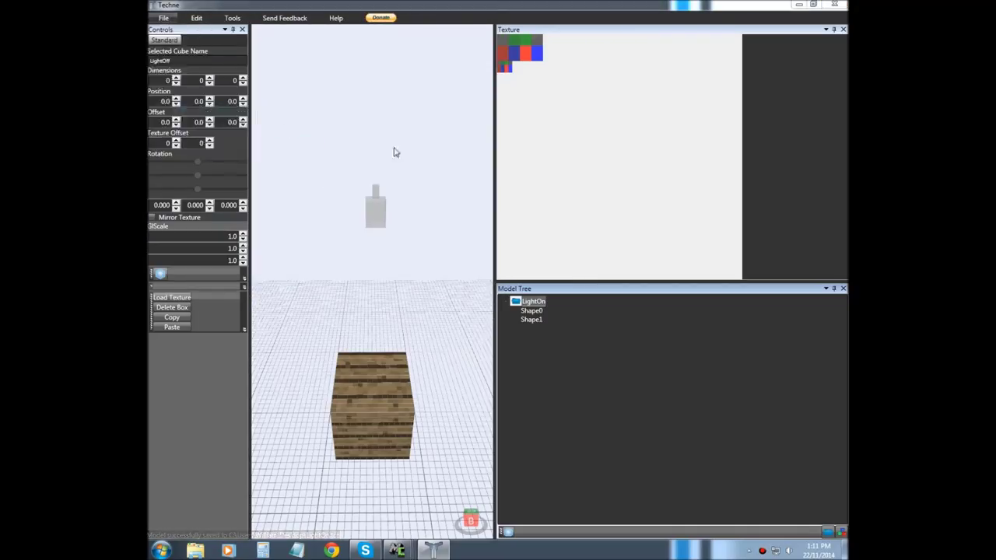
pyautogui.click(416, 271)
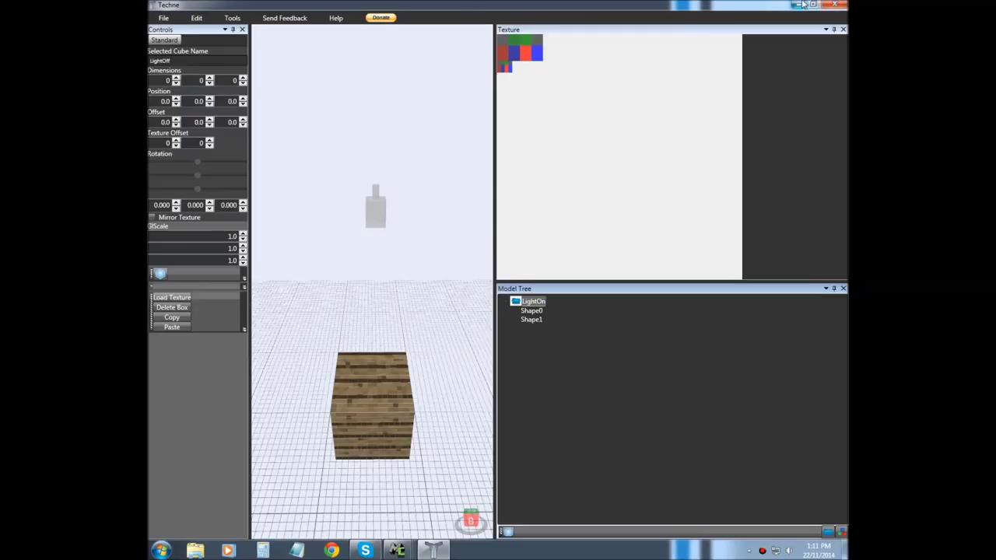
# Switch to the Desktop and move the outdated LightOff.java file to the Recycle Bin
pyautogui.click(801, 5)
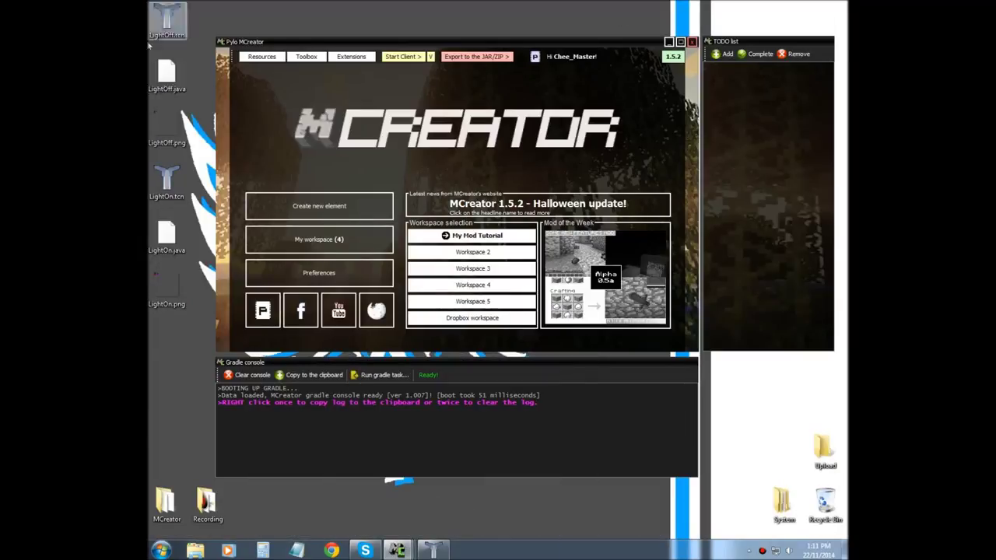
pyautogui.click(167, 78)
pyautogui.rightClick(166, 78)
pyautogui.click(198, 267)
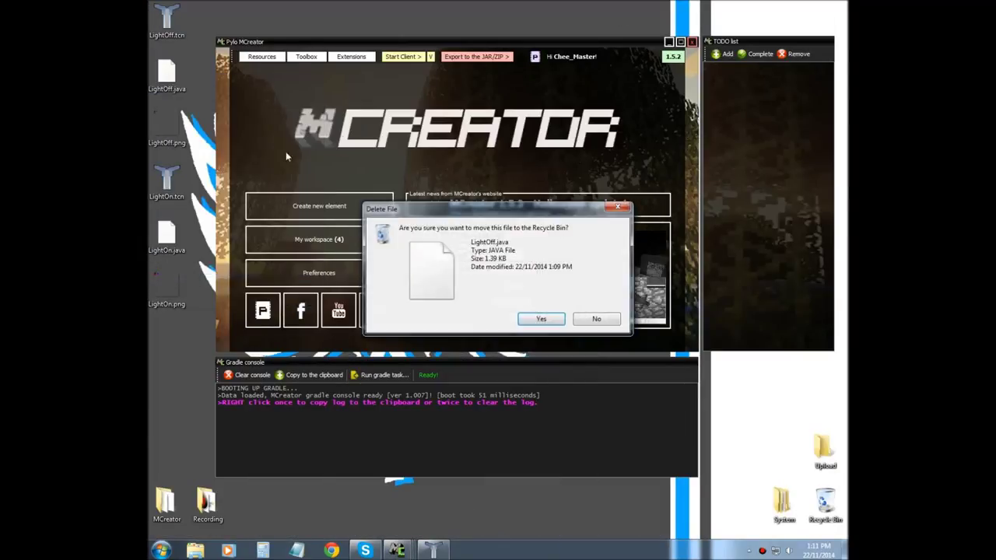
pyautogui.click(541, 319)
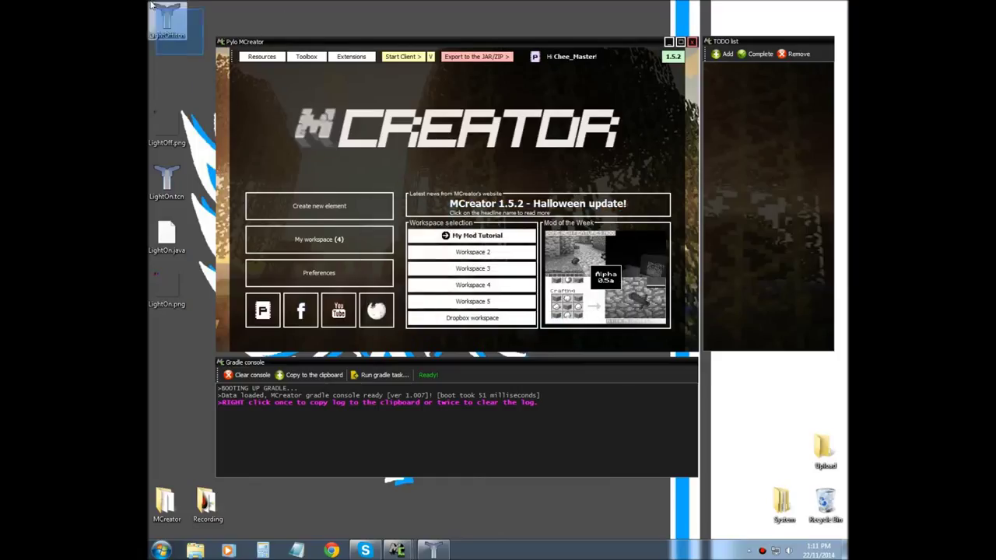
# Open the LightOff.tcn model from the Desktop in Techne
pyautogui.rightClick(173, 24)
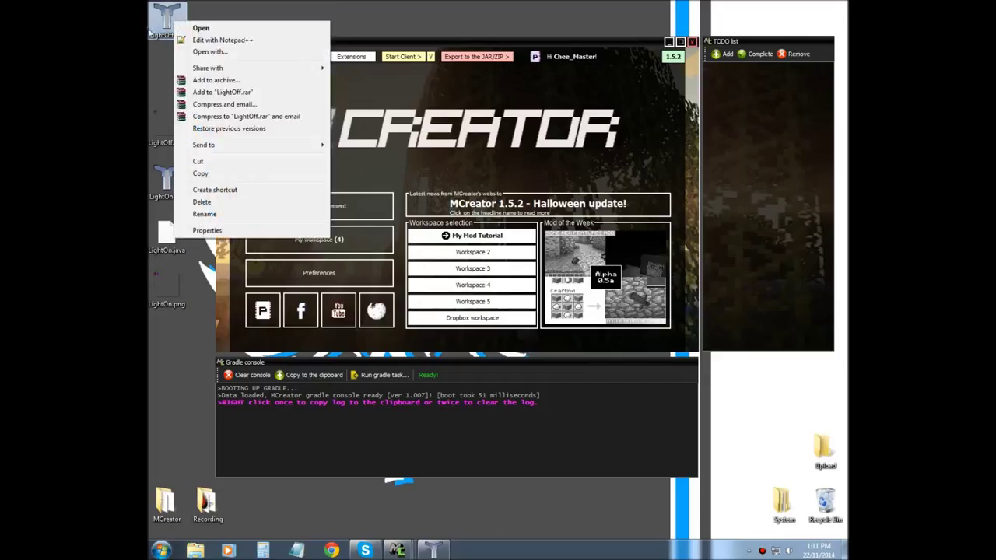
pyautogui.rightClick(157, 28)
pyautogui.click(157, 31)
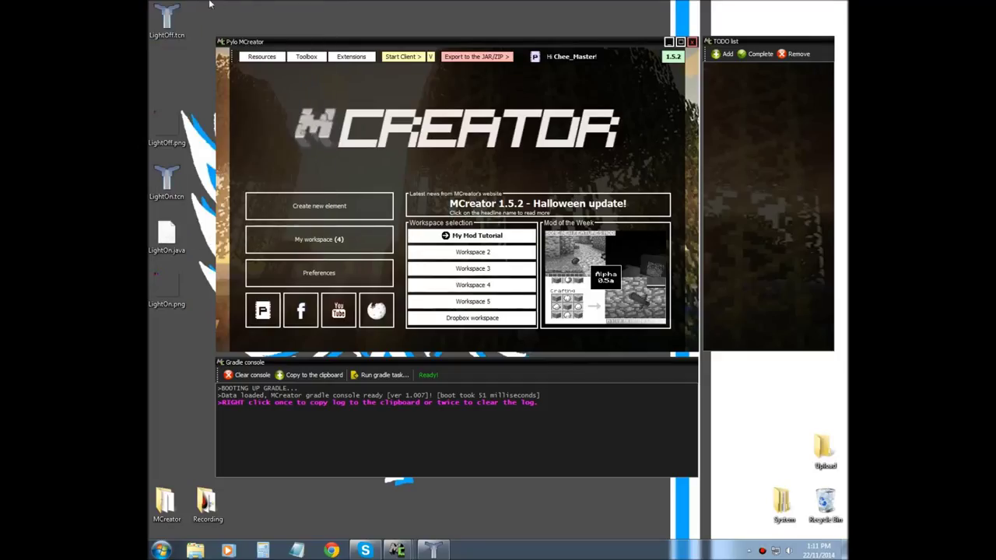
pyautogui.rightClick(163, 14)
pyautogui.click(183, 17)
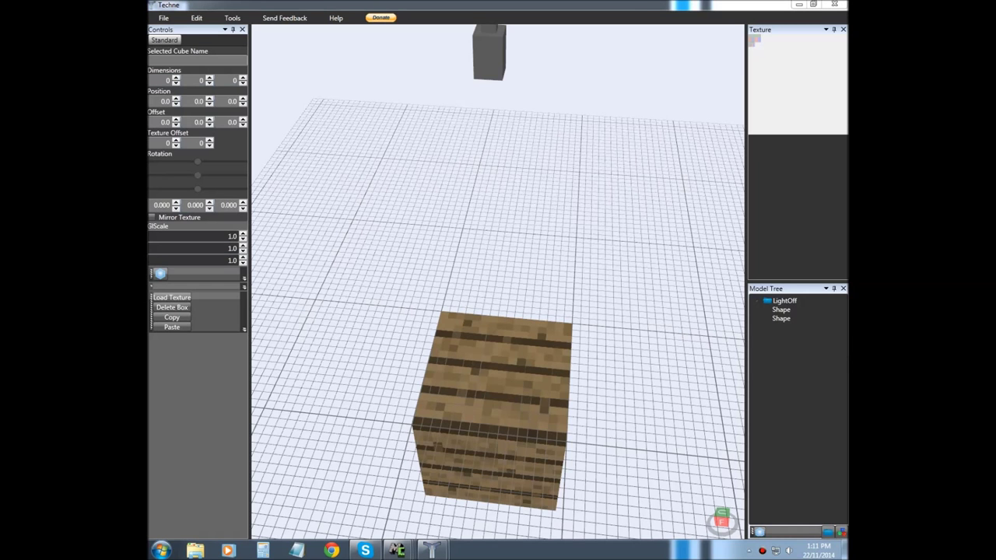
# Rename the LightOff model's two cubes as Shape0 for the lower one and Shape1 for the upper one
pyautogui.click(784, 311)
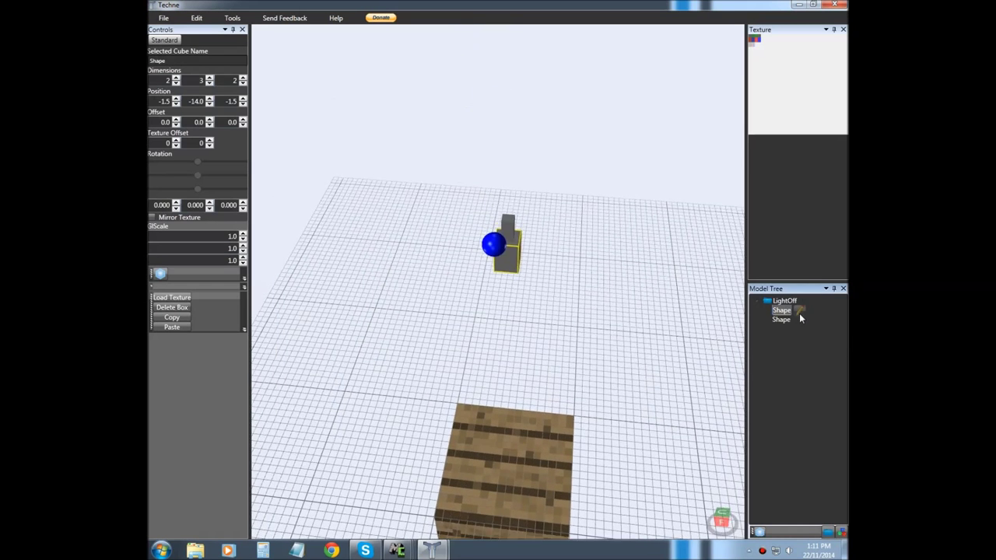
pyautogui.click(799, 313)
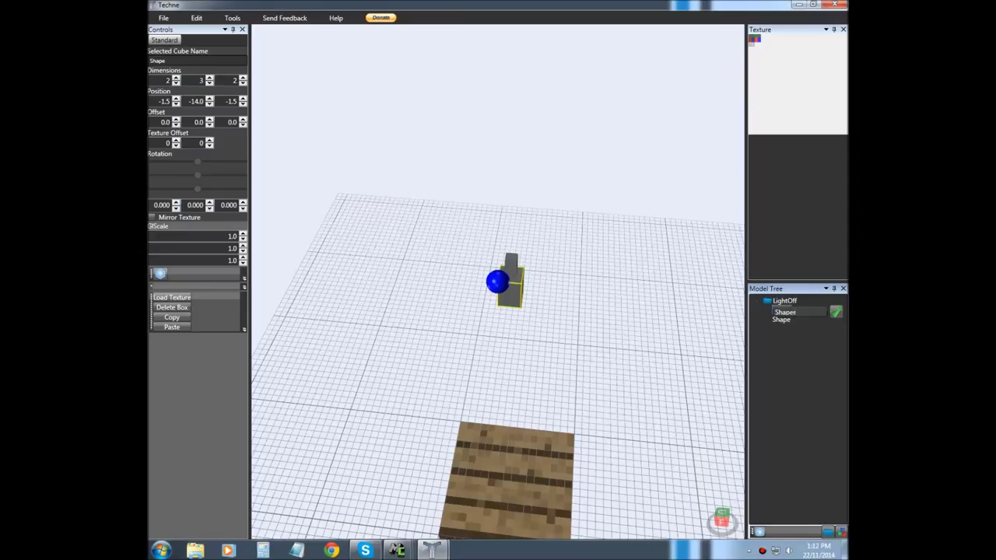
pyautogui.write('0')
pyautogui.press('Return')
pyautogui.click(784, 320)
pyautogui.click(798, 317)
pyautogui.write('1')
pyautogui.press('Return')
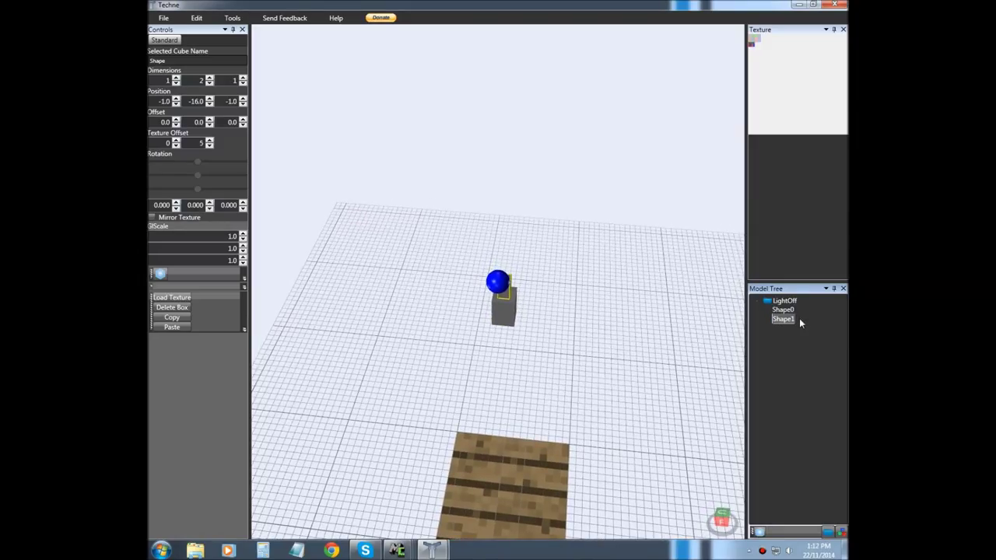
# Save the renamed LightOff model to the Desktop, replacing the existing LightOff.tcn file
pyautogui.moveTo(775, 311)
pyautogui.click(163, 18)
pyautogui.press('Down')
pyautogui.press('Down')
pyautogui.press('Down')
pyautogui.press('Down')
pyautogui.press('Return')
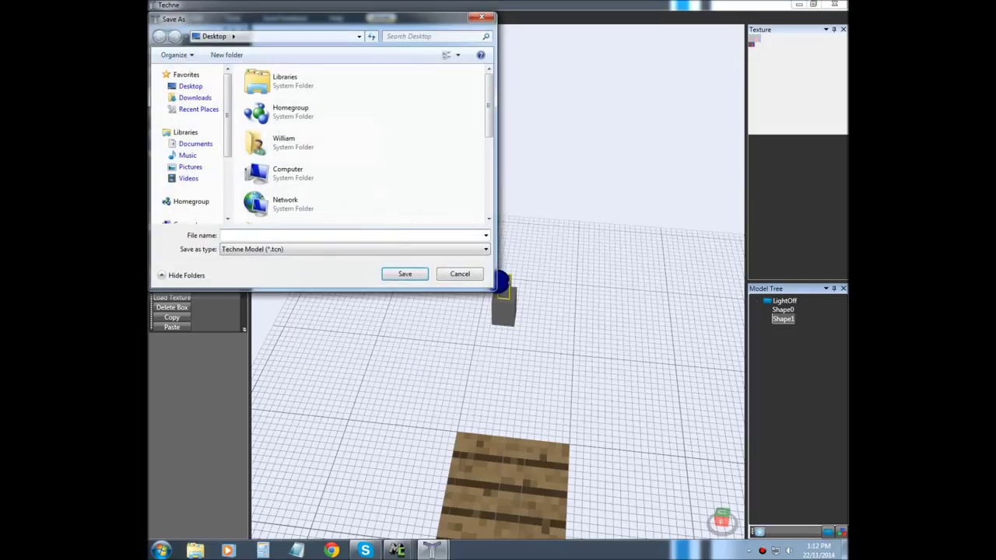
pyautogui.moveTo(490, 101); pyautogui.dragTo(503, 194)
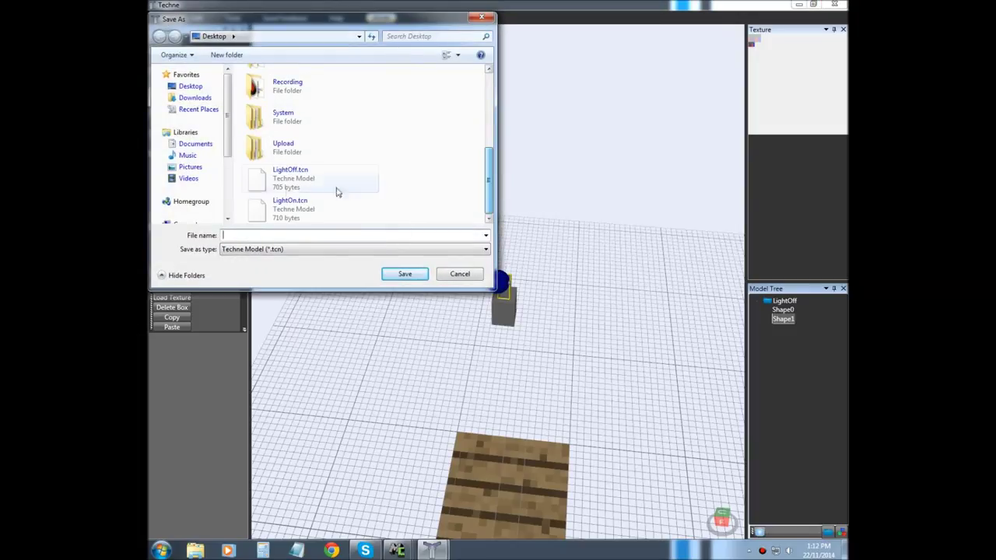
pyautogui.click(274, 189)
pyautogui.click(403, 274)
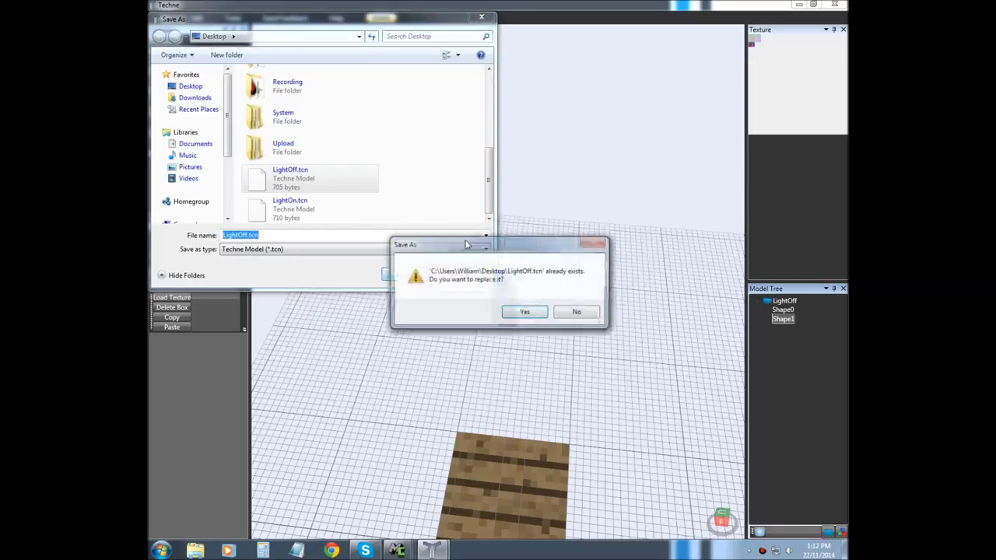
pyautogui.click(524, 314)
# Export the LightOff model as a Java file to the Desktop, named LightOff.java
pyautogui.click(164, 17)
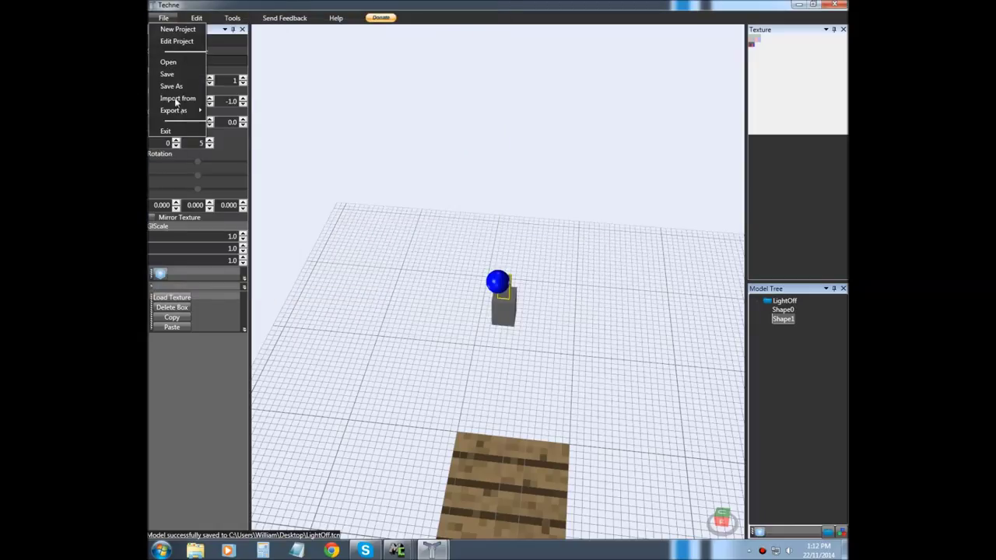
pyautogui.moveTo(175, 115)
pyautogui.click(232, 150)
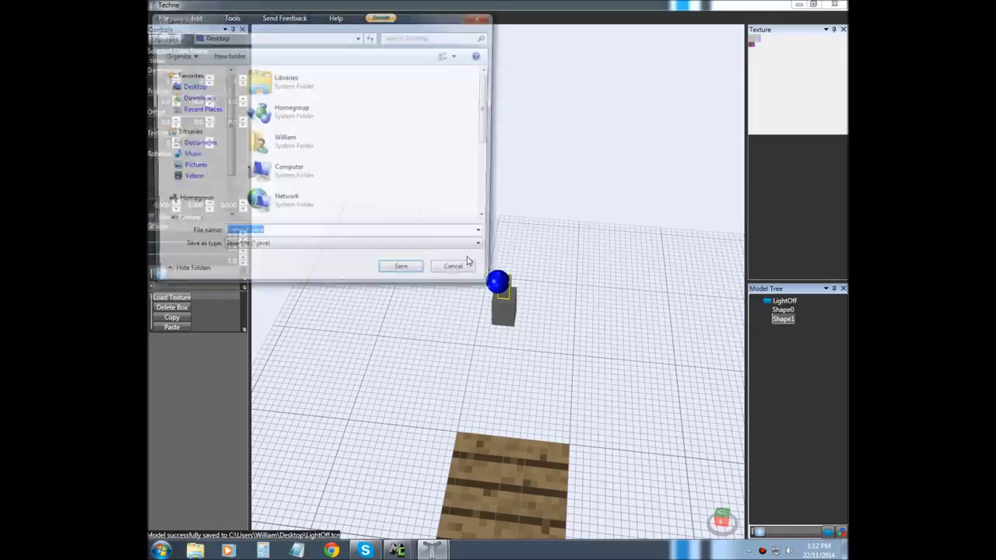
pyautogui.click(406, 276)
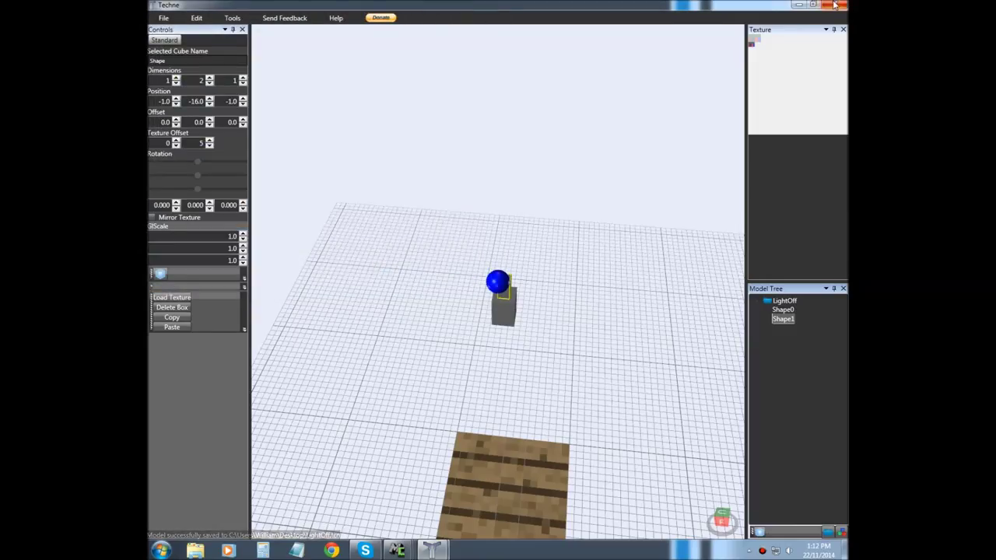
# Close both MCreator and Techne to clear the Desktop
pyautogui.click(836, 5)
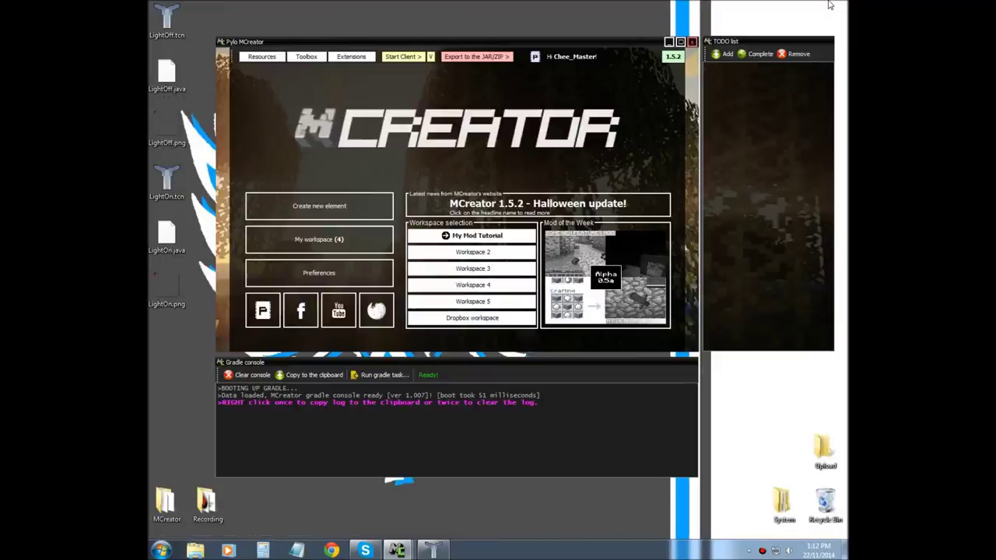
pyautogui.click(693, 43)
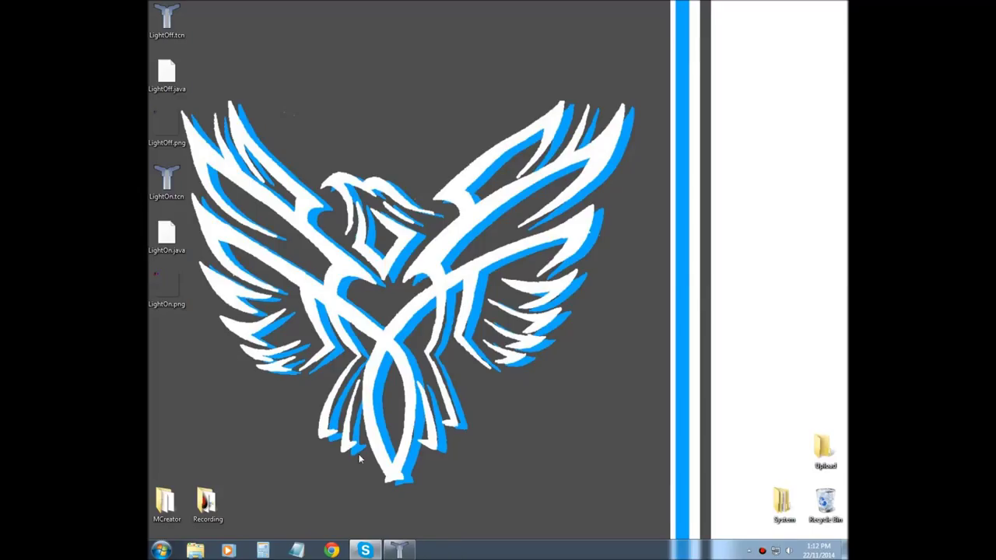
pyautogui.click(398, 550)
pyautogui.click(834, 4)
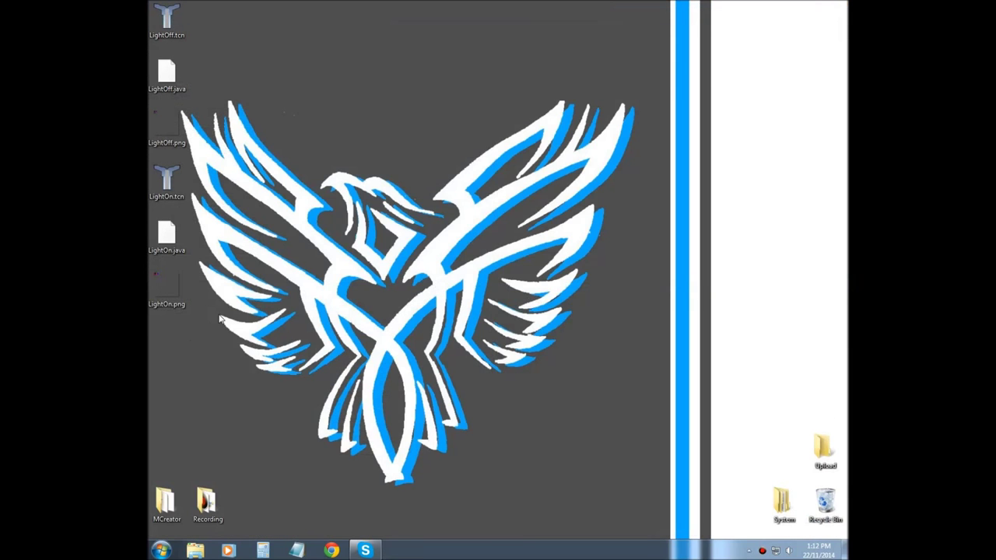
# Open LightOff.png and LightOn.png from the Desktop in paint.net and move the Colors window off the enlarged LightOn texture
pyautogui.rightClick(159, 287)
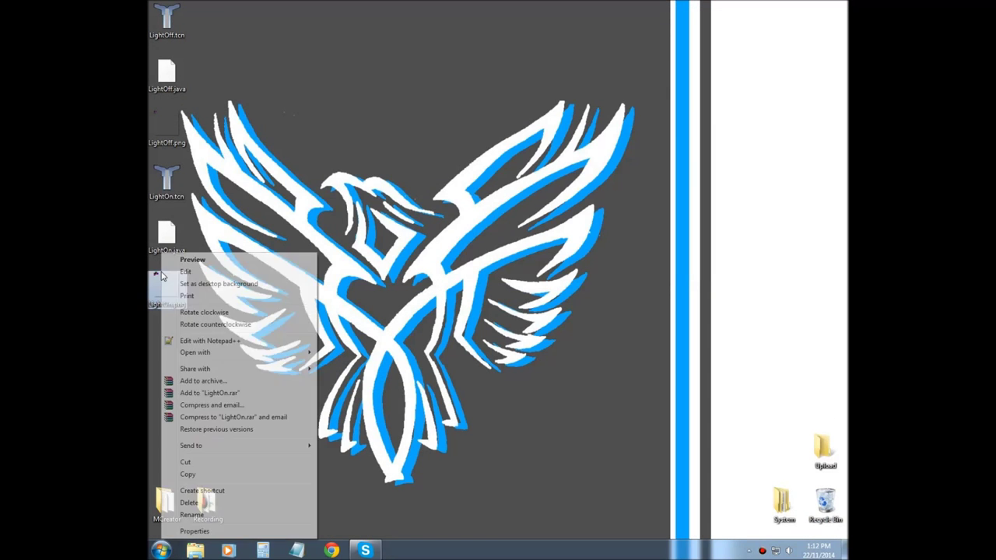
pyautogui.click(250, 137)
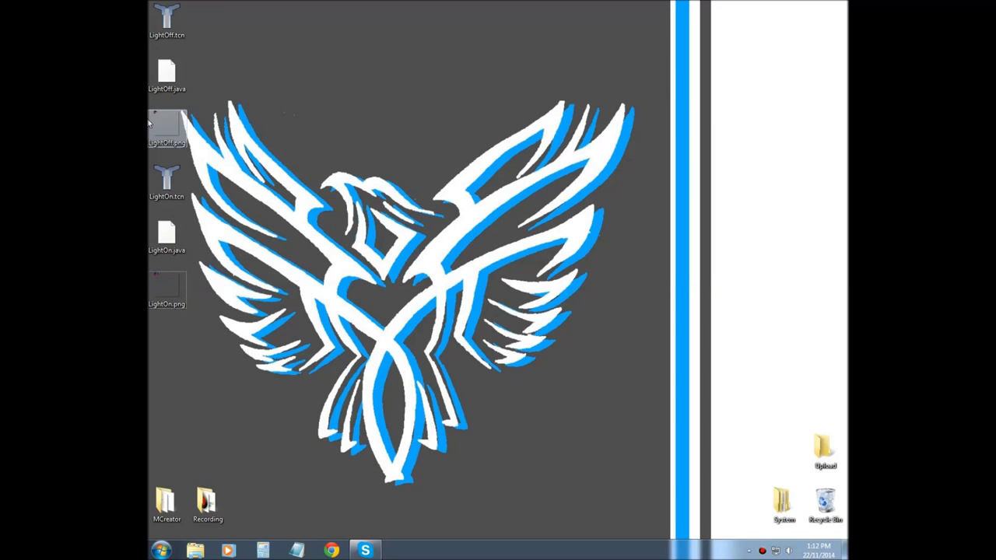
pyautogui.rightClick(166, 278)
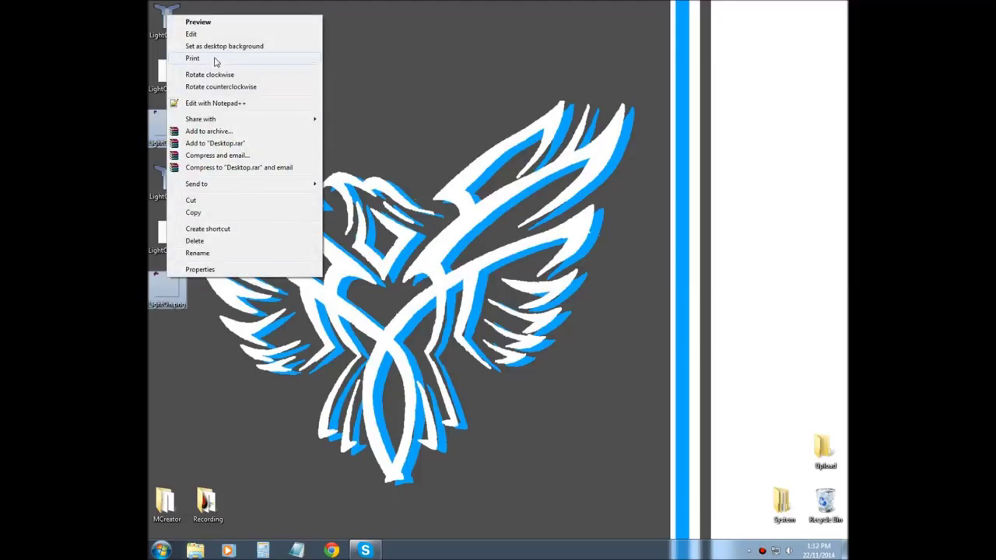
pyautogui.click(191, 35)
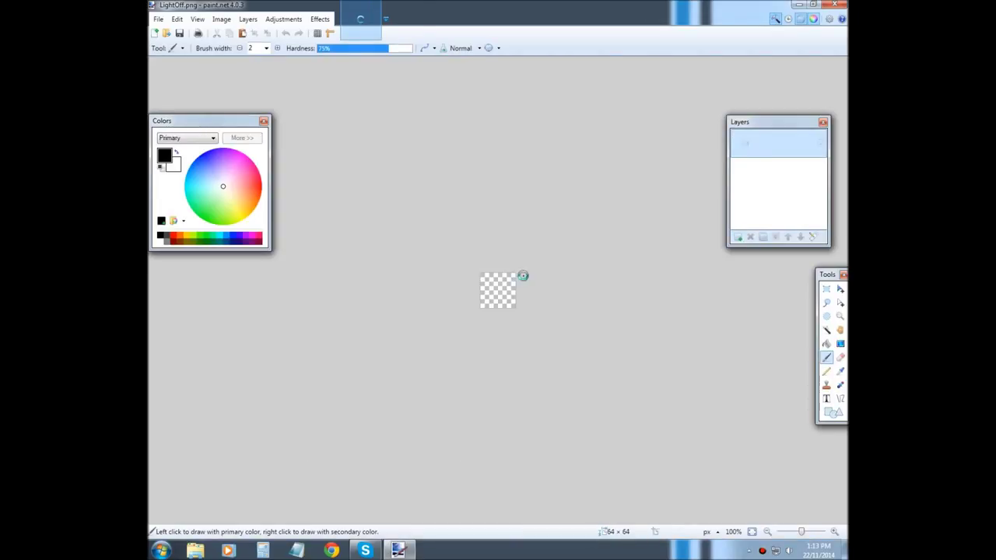
pyautogui.click(839, 316)
pyautogui.moveTo(498, 274); pyautogui.dragTo(438, 283)
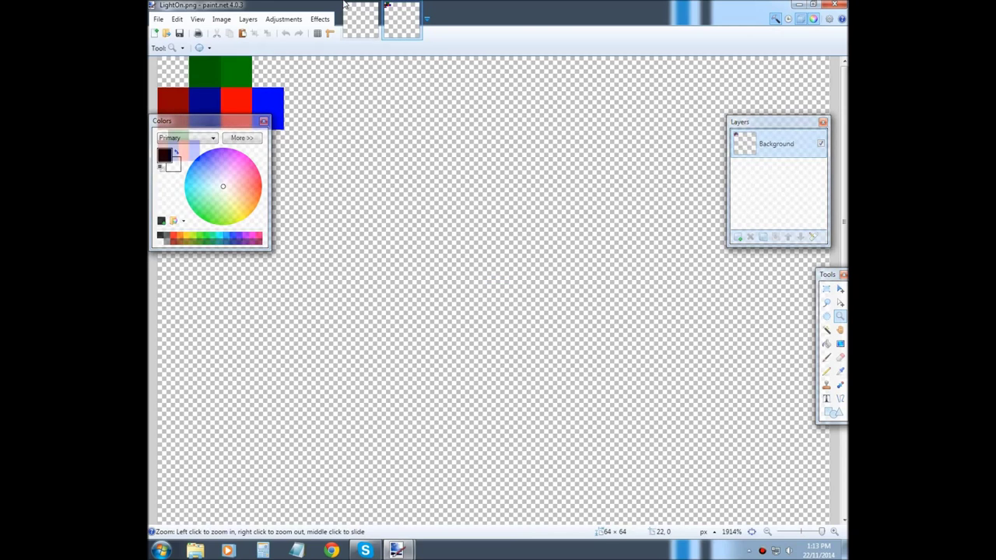
pyautogui.moveTo(200, 128); pyautogui.dragTo(444, 162)
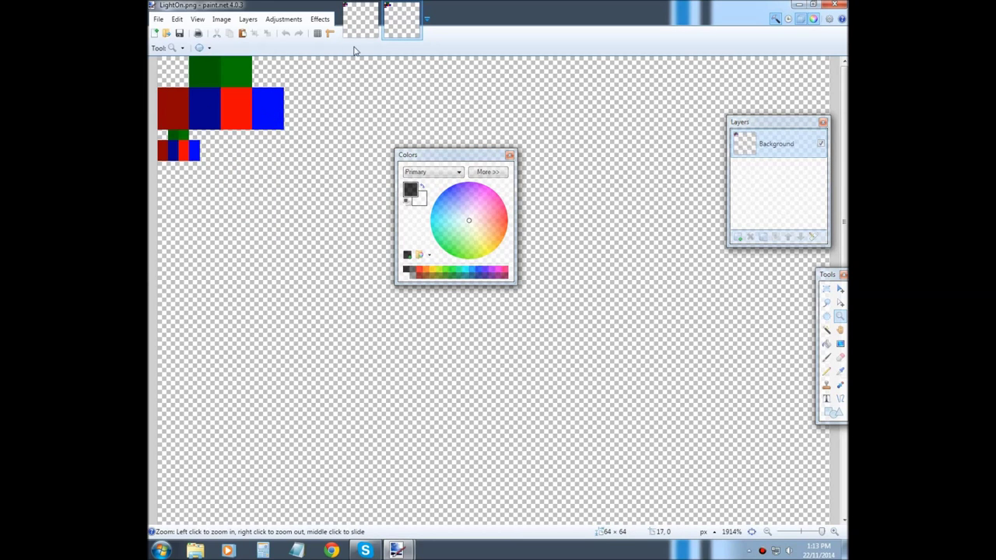
# Switch to the LightOff.png texture and set the primary color to white with its HSV value lowered to 97
pyautogui.click(360, 20)
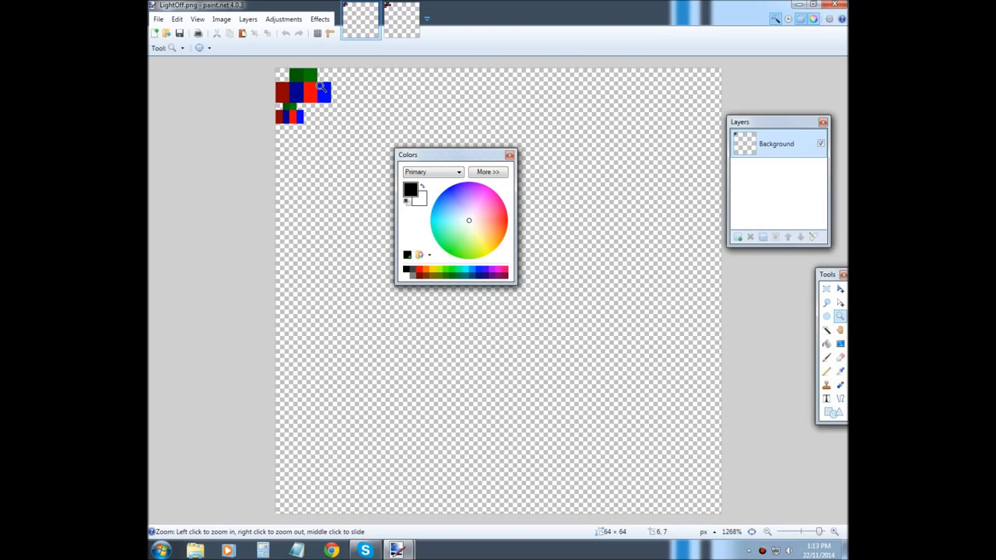
pyautogui.click(260, 91)
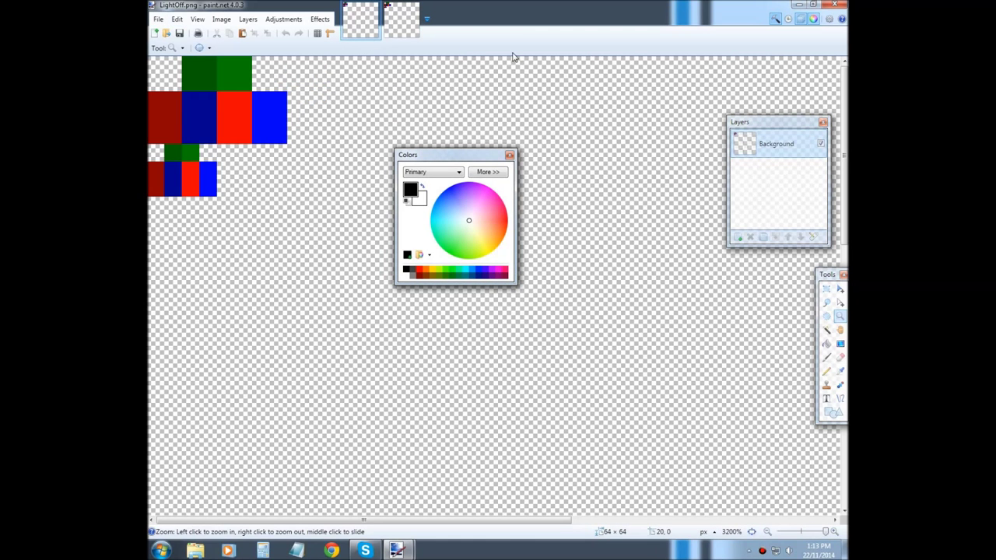
pyautogui.click(405, 275)
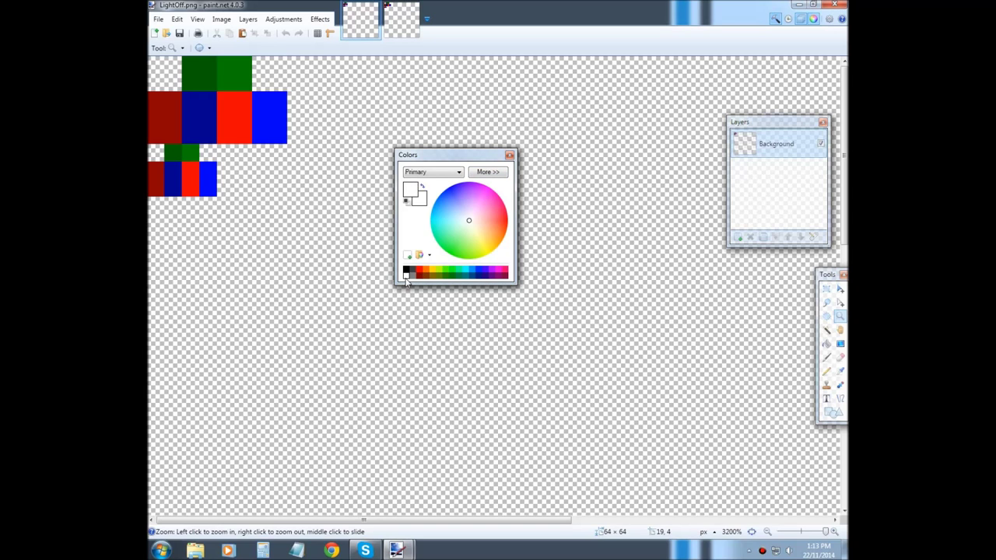
pyautogui.click(488, 172)
pyautogui.click(599, 271)
pyautogui.click(599, 271)
pyautogui.click(599, 271)
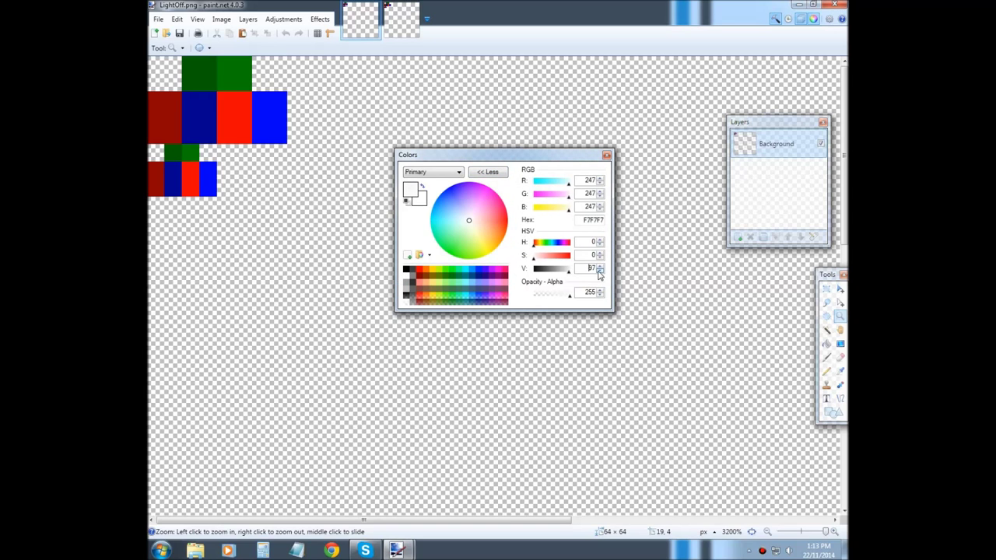
# Adjust the primary color's HSV value up and down in single steps for the near-white shades of the LightOff texture
pyautogui.click(599, 270)
pyautogui.click(599, 271)
pyautogui.click(599, 267)
pyautogui.click(599, 267)
pyautogui.click(599, 271)
pyautogui.click(599, 272)
pyautogui.click(599, 271)
pyautogui.click(598, 267)
pyautogui.click(599, 267)
pyautogui.click(600, 271)
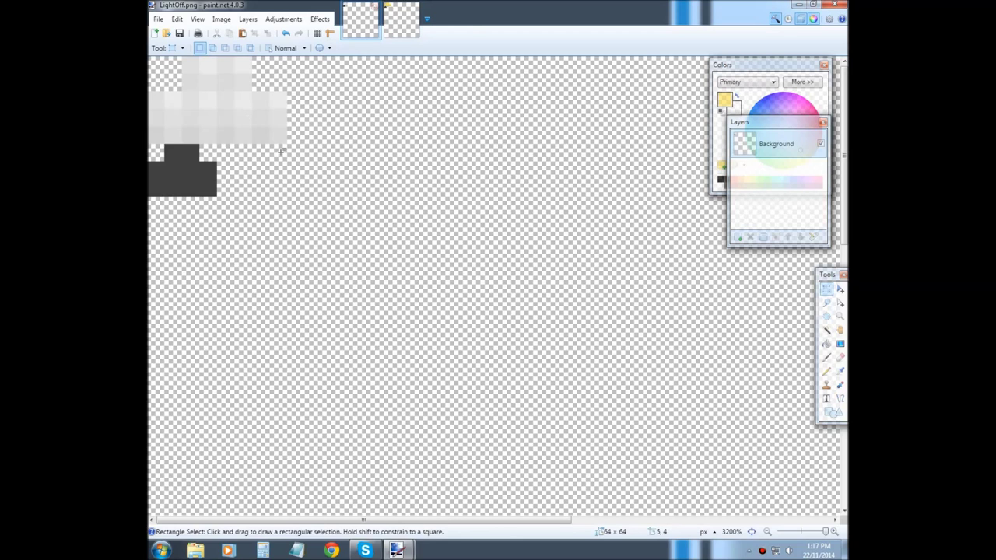
# Mark the light grey area and the dark grey 4 × 3 pixel area of LightOff.png with rectangular selections
pyautogui.moveTo(285, 135); pyautogui.dragTo(155, 49)
pyautogui.hotkey('ctrl', 'd')
pyautogui.moveTo(281, 138); pyautogui.dragTo(155, 50)
pyautogui.hotkey('ctrl', 'd')
pyautogui.moveTo(210, 188); pyautogui.dragTo(148, 145)
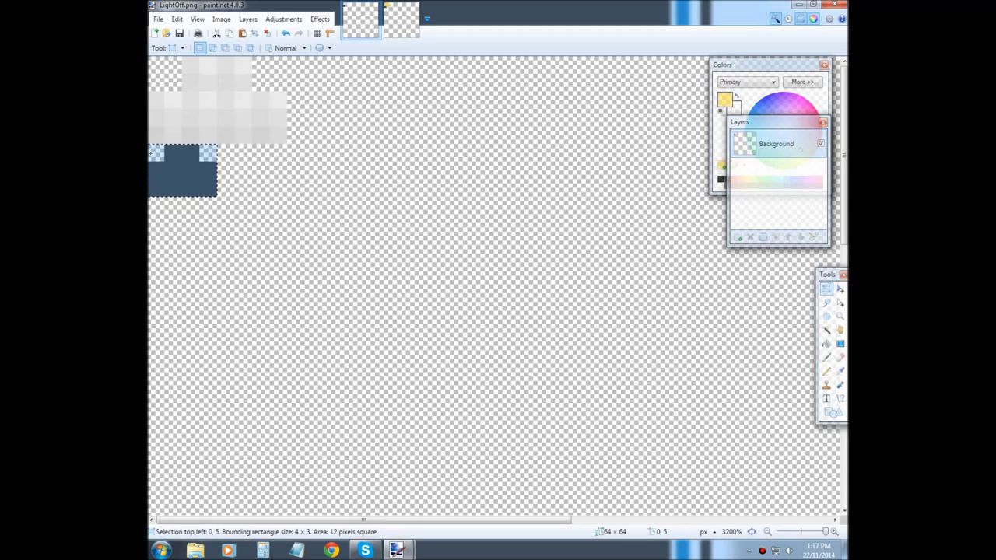
pyautogui.click(242, 166)
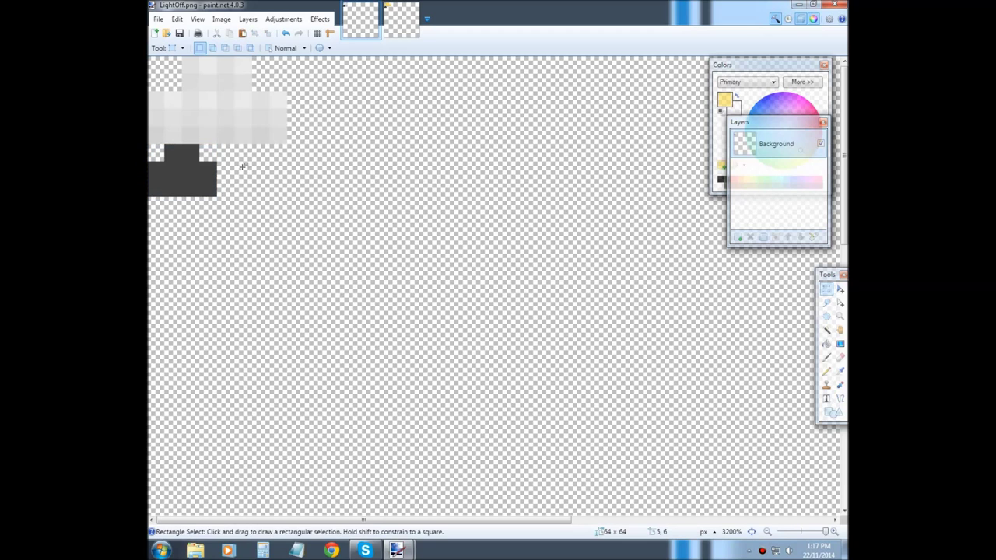
pyautogui.moveTo(210, 186); pyautogui.dragTo(148, 145)
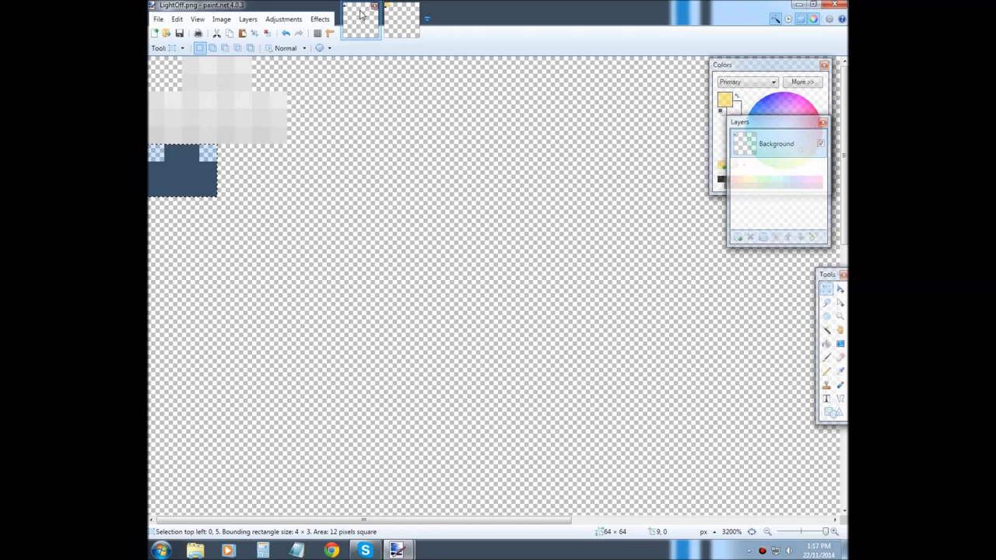
# Compare LightOn.png with LightOff.png, selecting LightOn's dark grey 4 × 3 pixel area and its yellow 12 × 7 pixel area
pyautogui.click(395, 15)
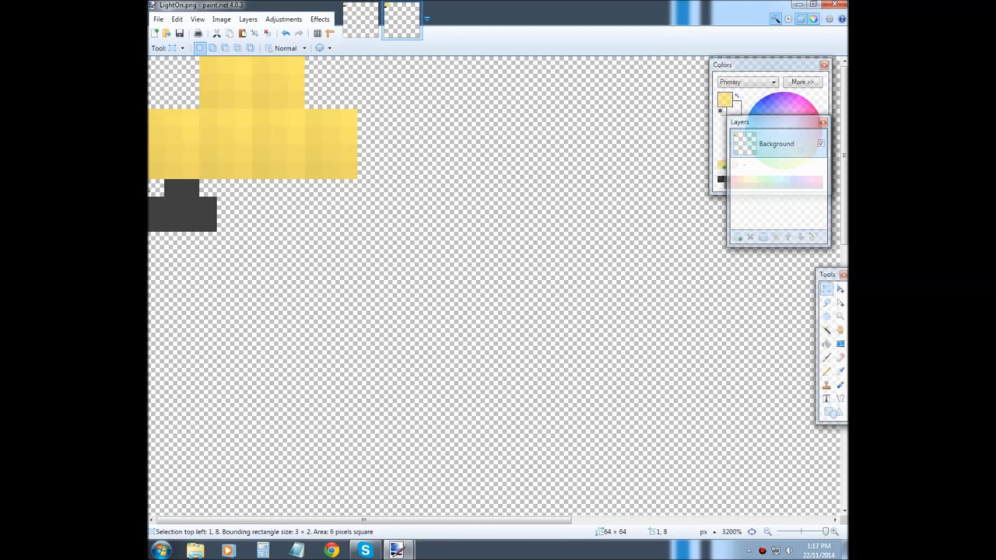
pyautogui.moveTo(209, 223); pyautogui.dragTo(156, 185)
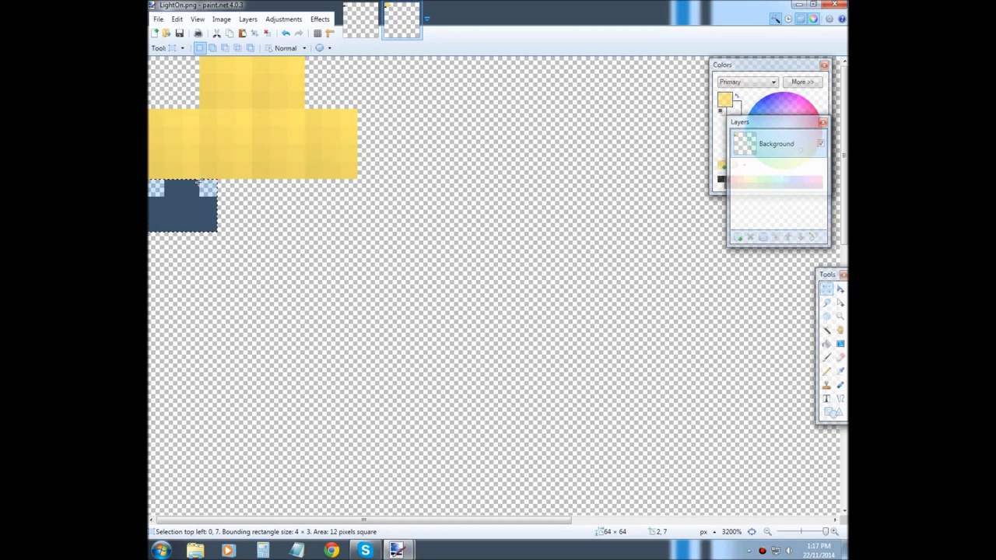
pyautogui.click(365, 18)
pyautogui.click(389, 12)
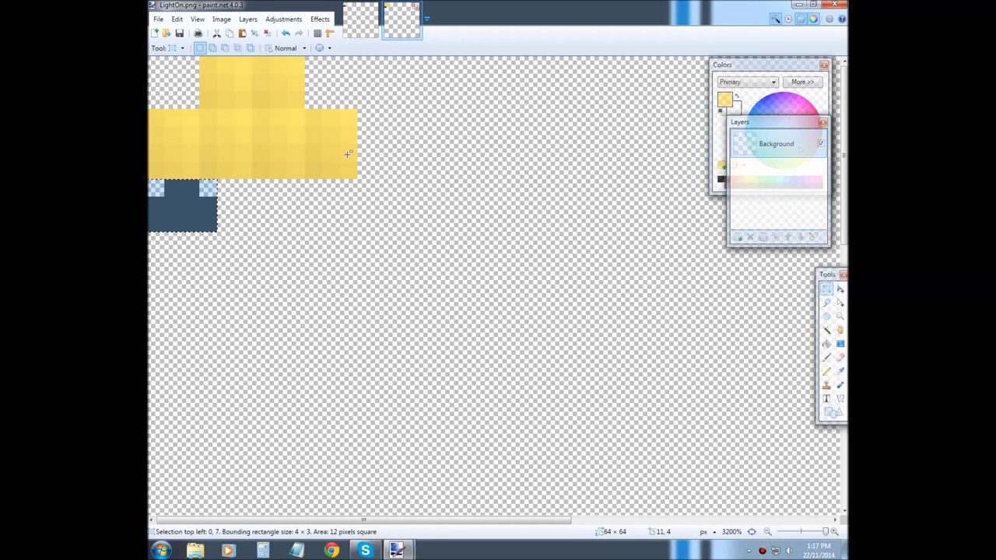
pyautogui.moveTo(352, 169); pyautogui.dragTo(149, 58)
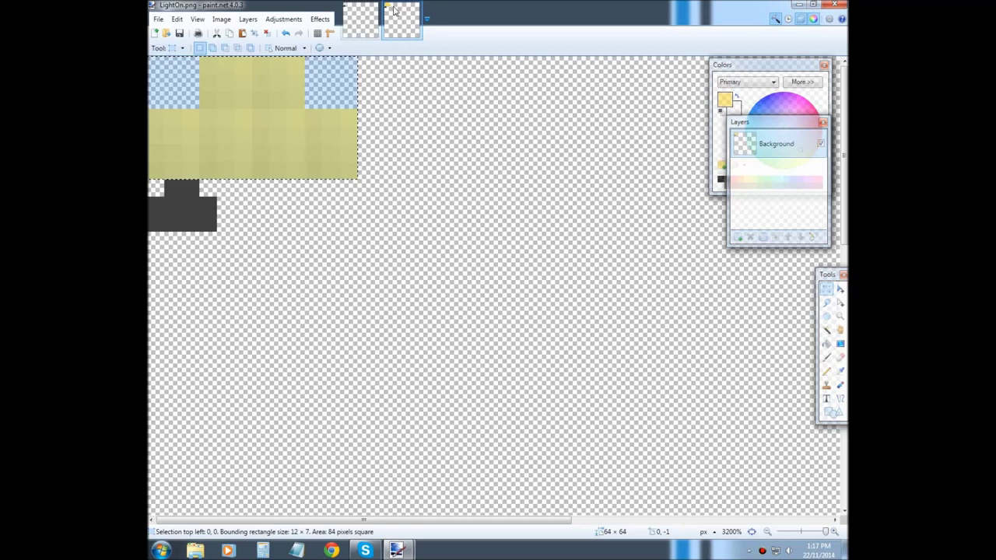
pyautogui.click(365, 17)
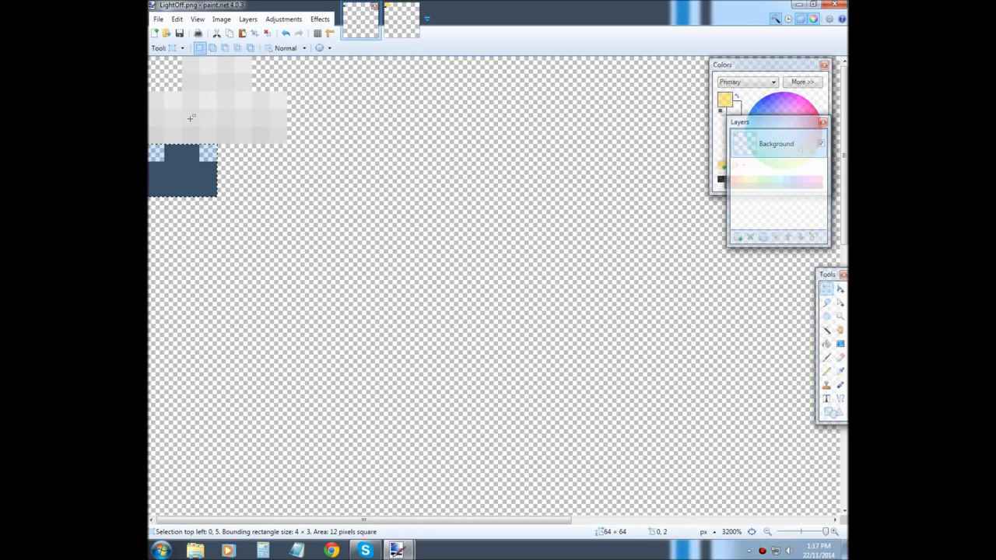
pyautogui.click(389, 14)
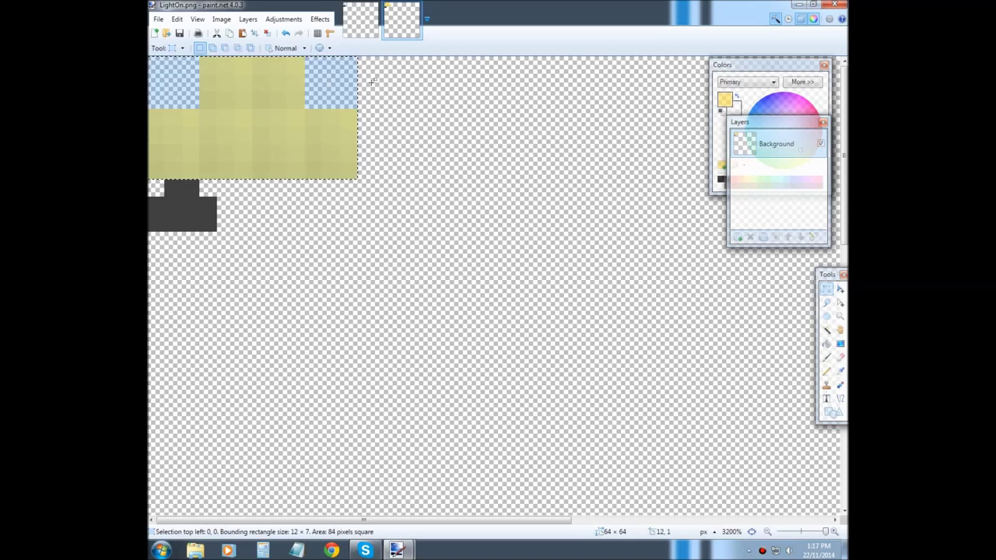
# Reselect the yellow and dark grey areas of LightOn.png separately, and mark both together with one 12 × 10 pixel selection
pyautogui.click(412, 96)
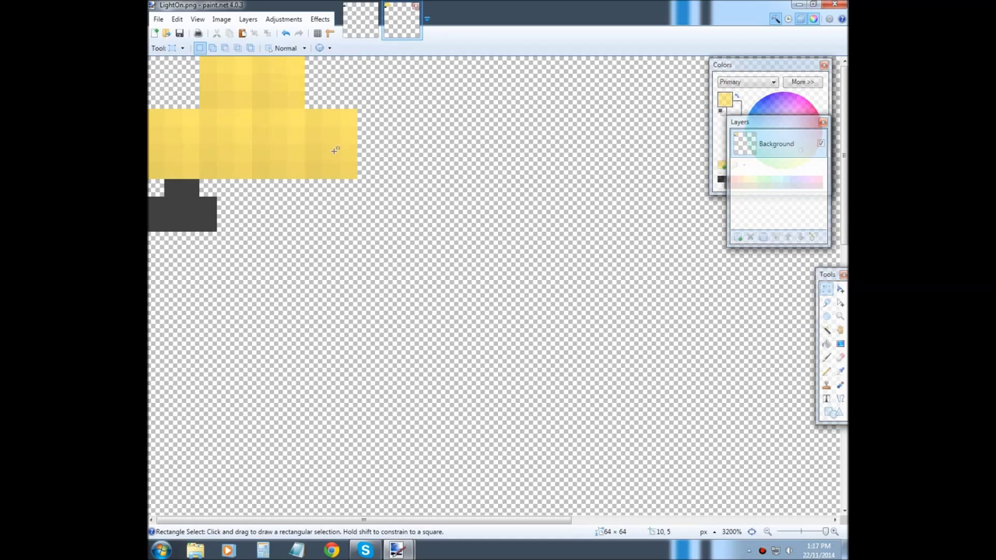
pyautogui.moveTo(341, 167); pyautogui.dragTo(150, 59)
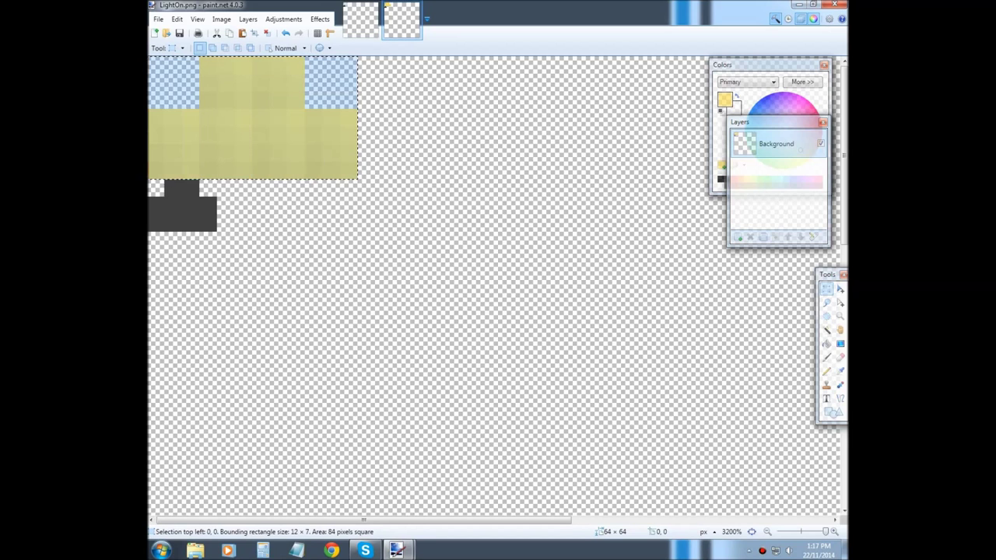
pyautogui.moveTo(212, 224); pyautogui.dragTo(155, 183)
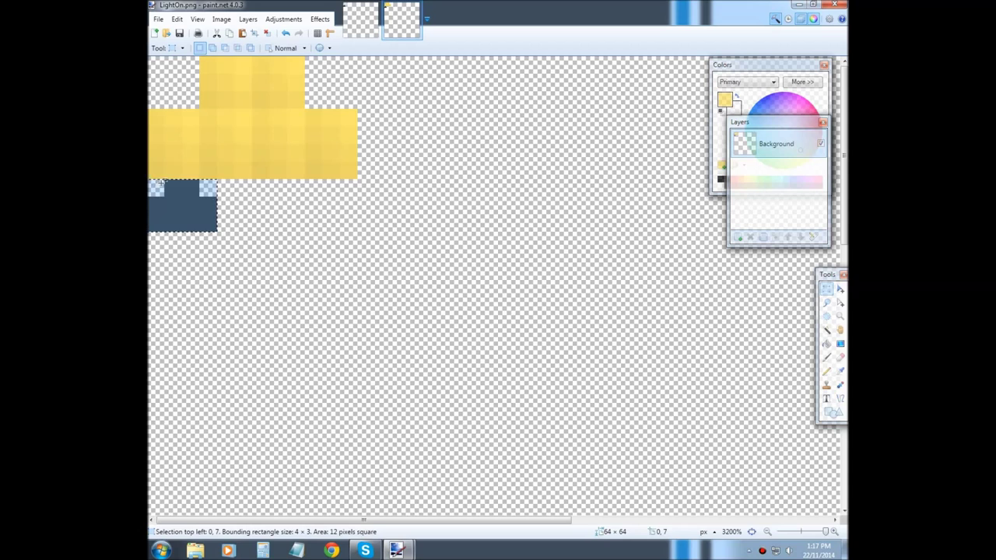
pyautogui.click(244, 178)
pyautogui.moveTo(216, 210); pyautogui.dragTo(153, 62)
pyautogui.click(339, 154)
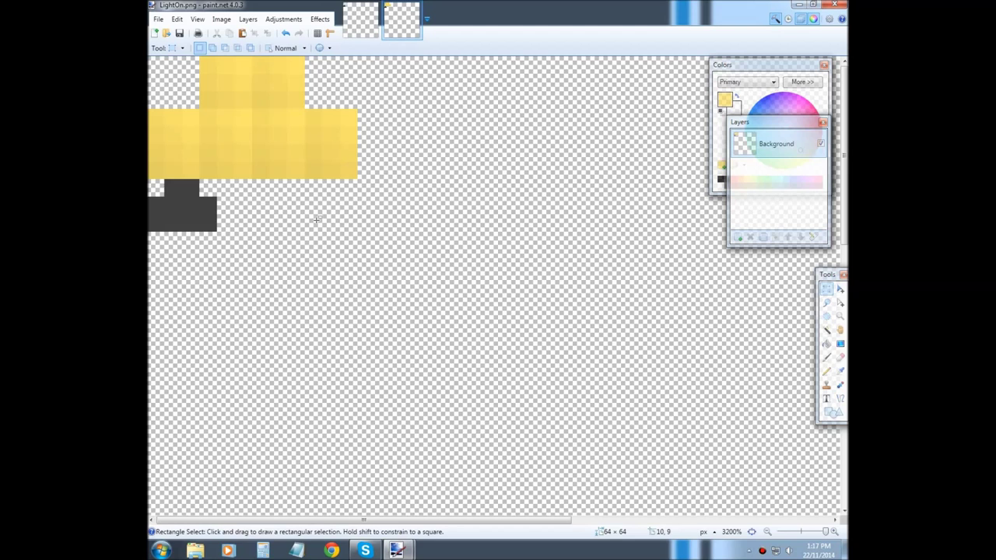
pyautogui.moveTo(343, 229)
pyautogui.mouseDown()
pyautogui.moveTo(152, 73)
pyautogui.moveTo(150, 31)
pyautogui.mouseUp()
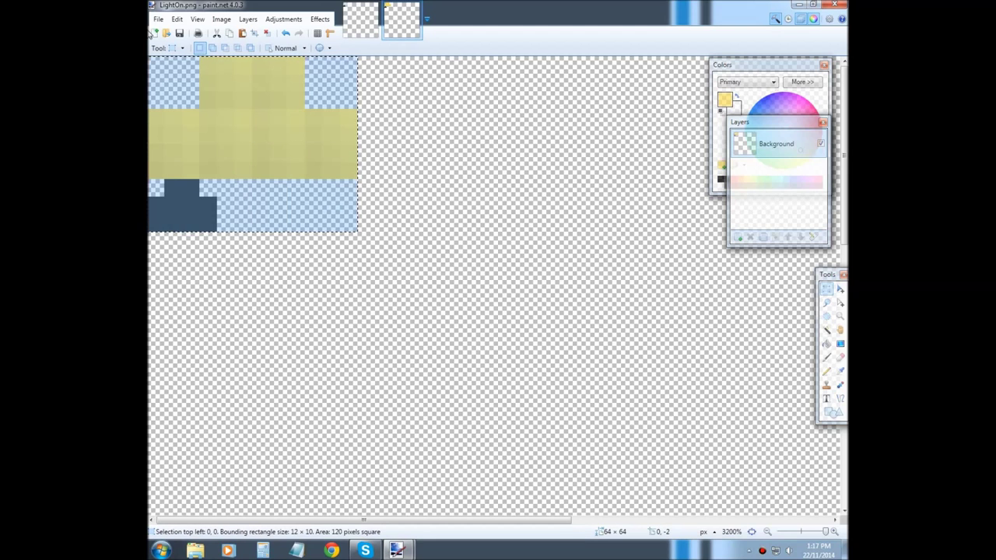